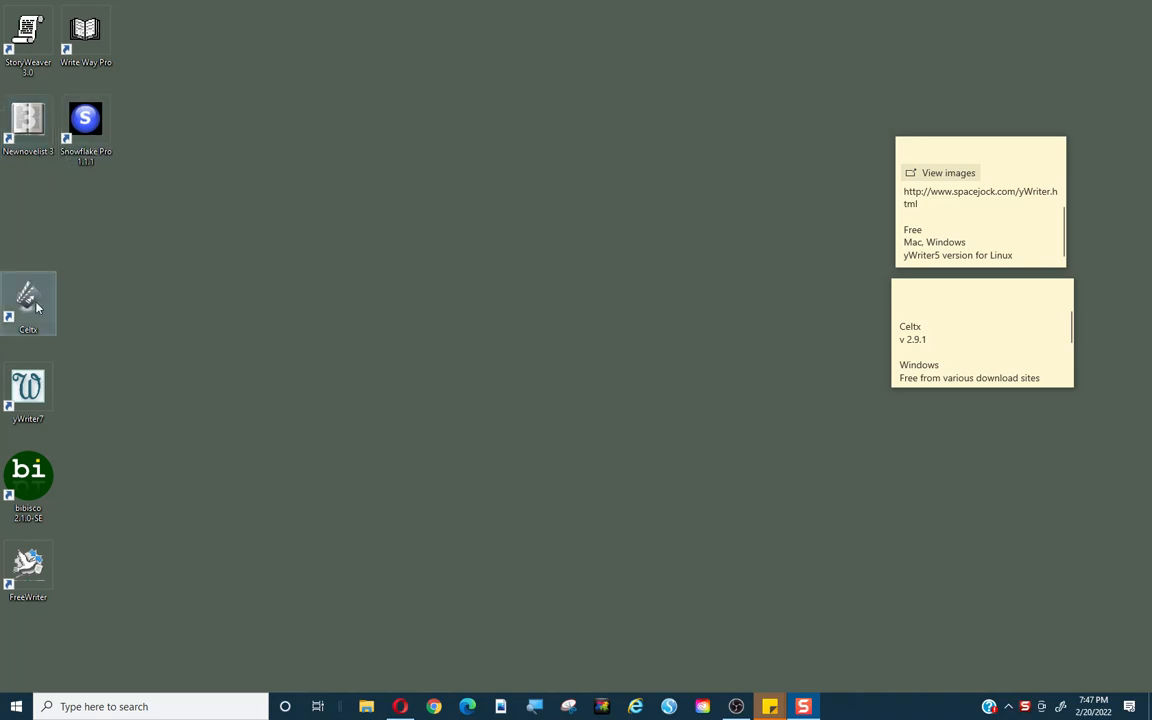
Move the yWriter7 shortcut up beside the Celtx shortcut, and place the Celtx shortcut near the middle of the desktop.
drag(29, 390, 88, 309)
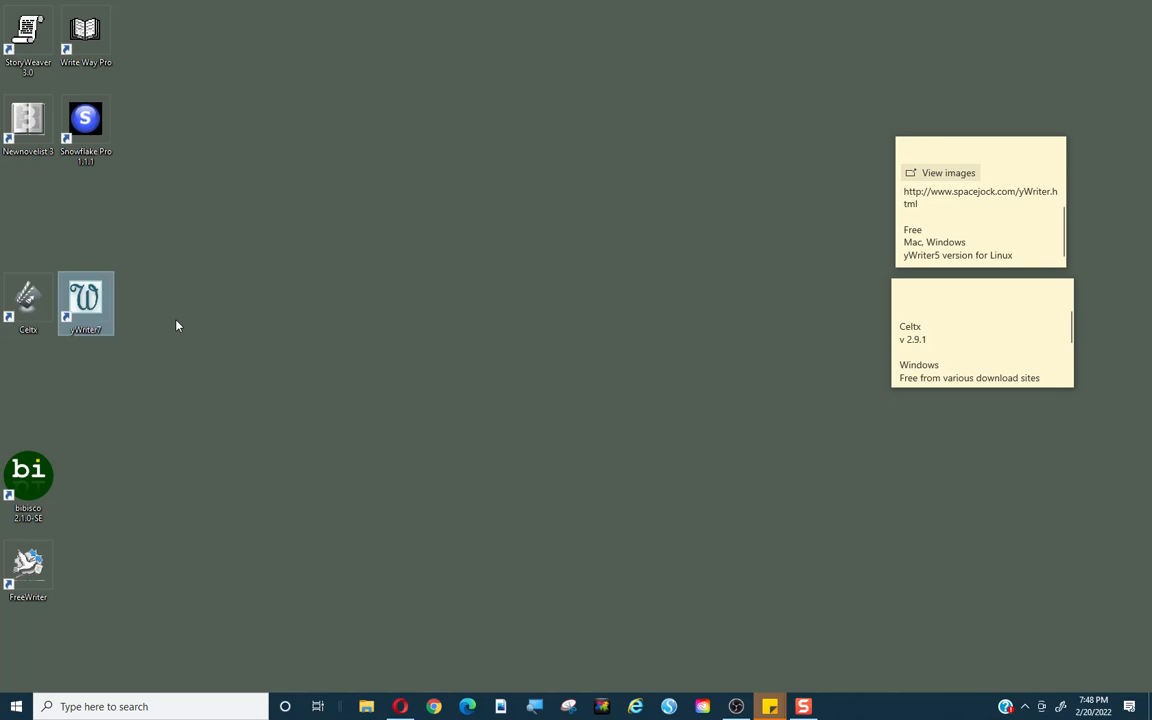
drag(28, 298, 510, 289)
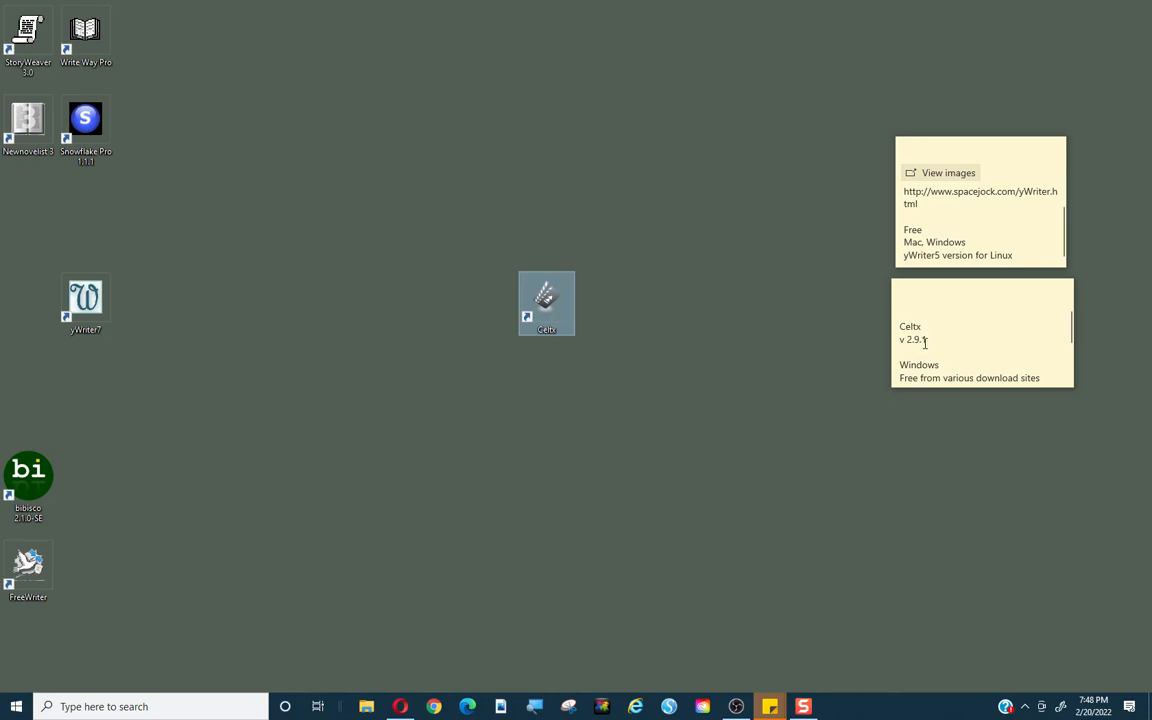
Enlarge the Celtx sticky note until its full text shows, down to the line "Scriptwriting tool".
click(941, 386)
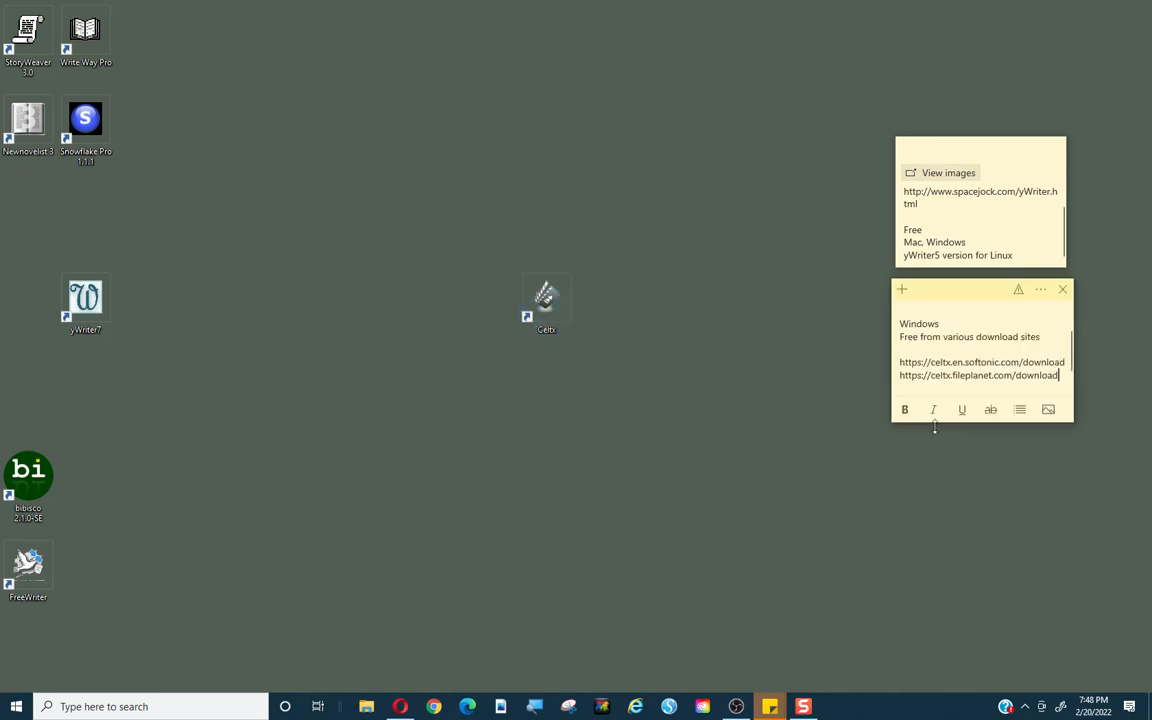
mouse_move(933, 447)
mouse_down()
mouse_move(931, 537)
mouse_move(946, 452)
mouse_move(947, 464)
mouse_up()
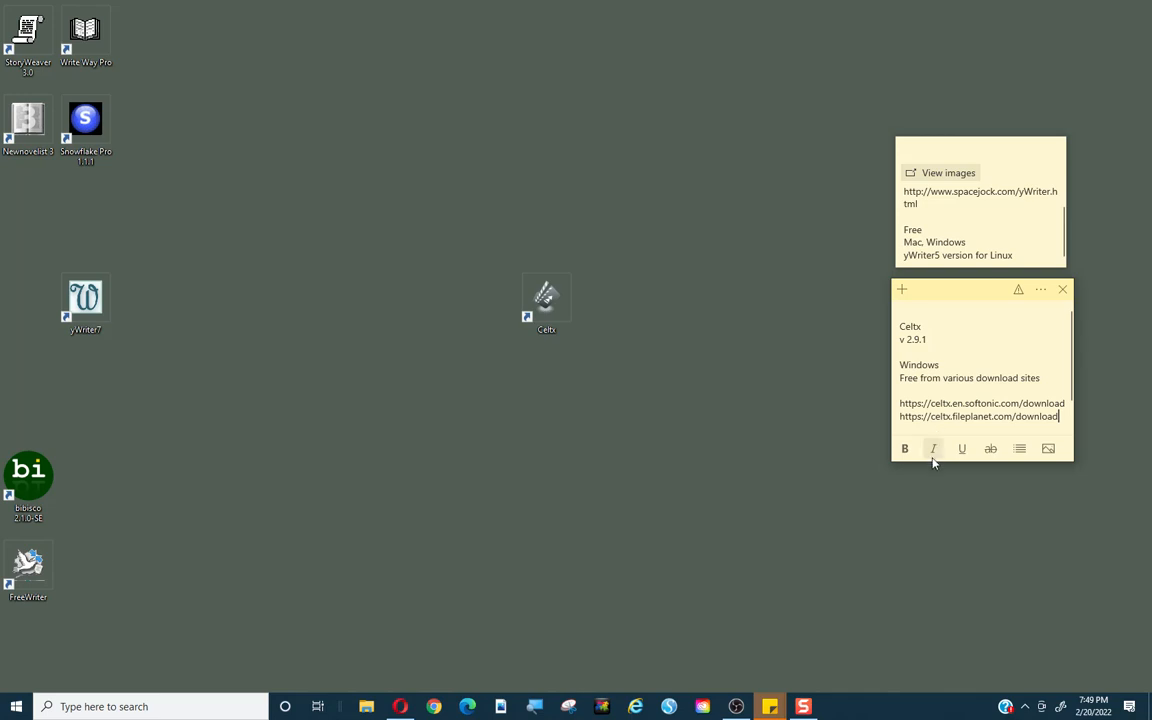
drag(933, 461, 932, 476)
text(New paid versions from Celtx.com Scriptwriting tool)
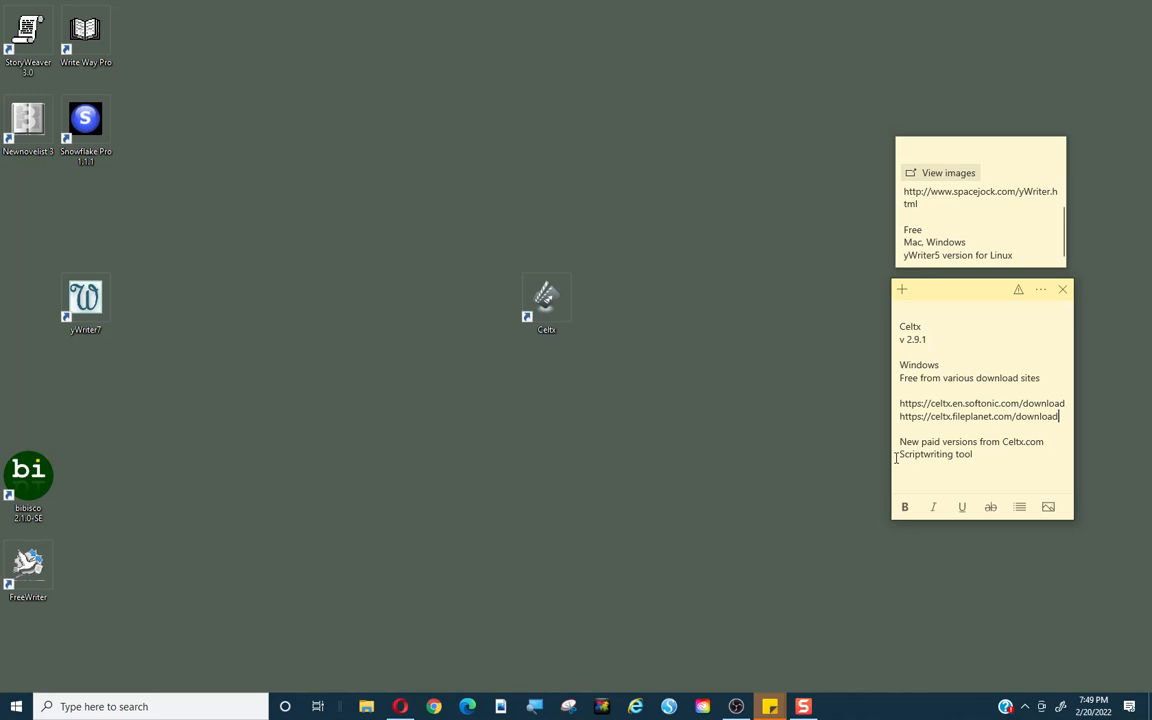
Switch to Celtx and start a new project from the Novel template.
click(550, 303)
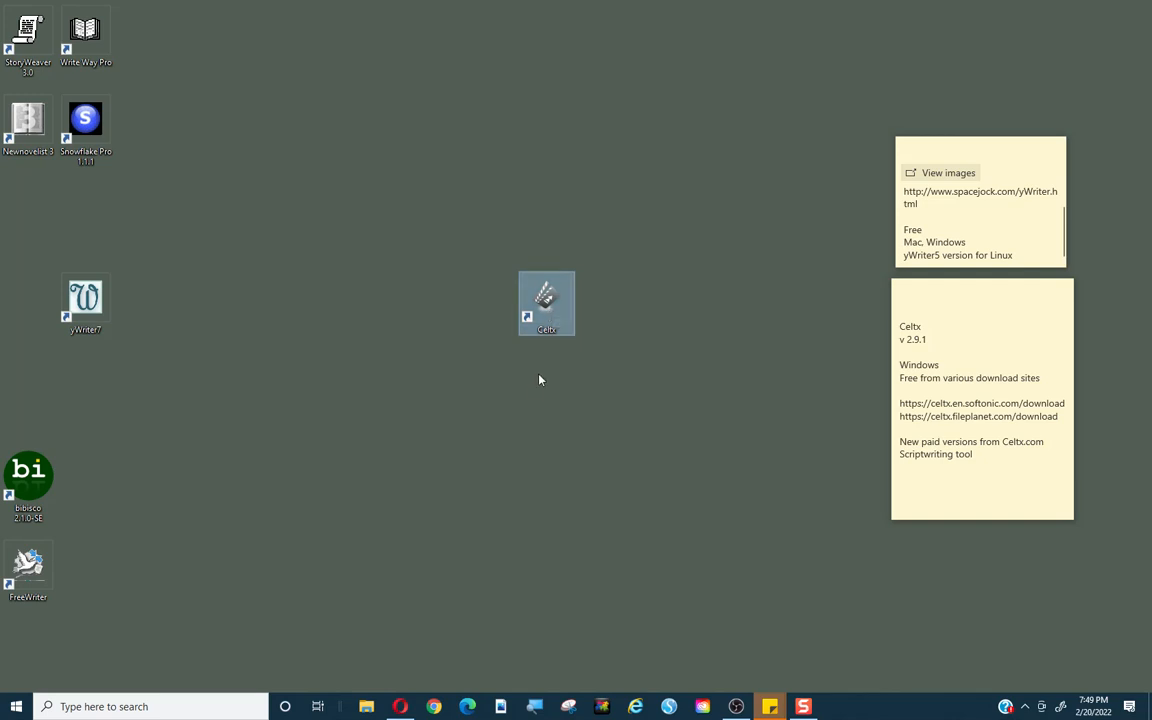
double_click(546, 316)
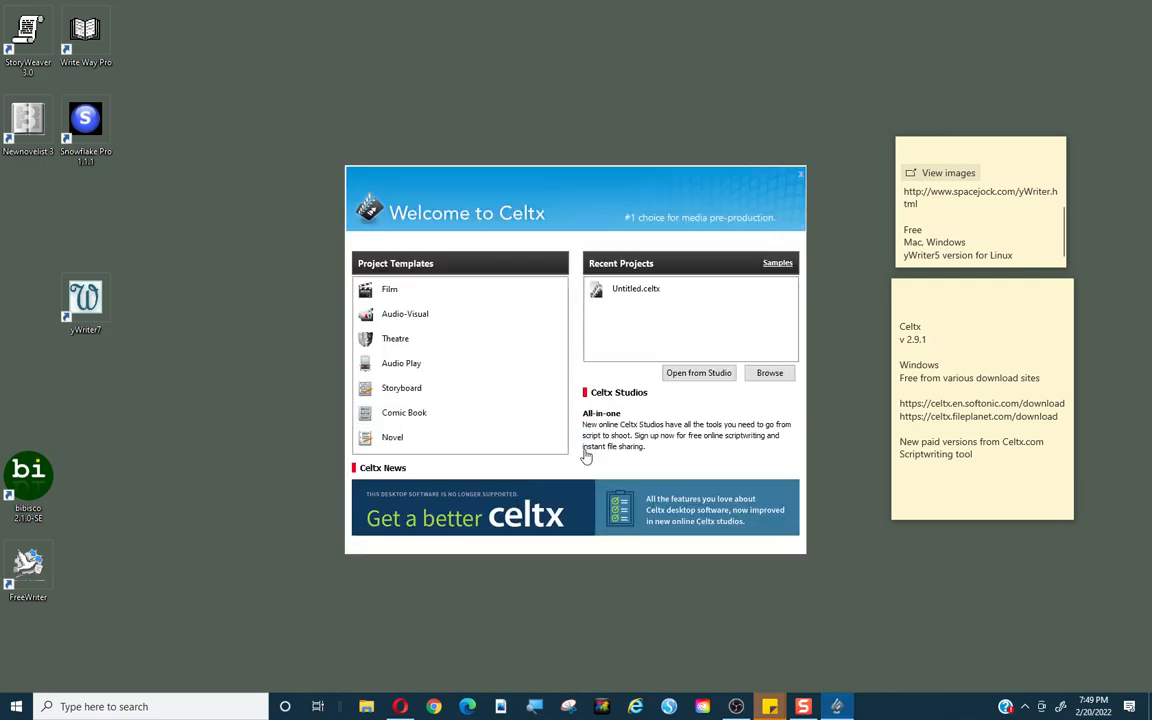
click(403, 440)
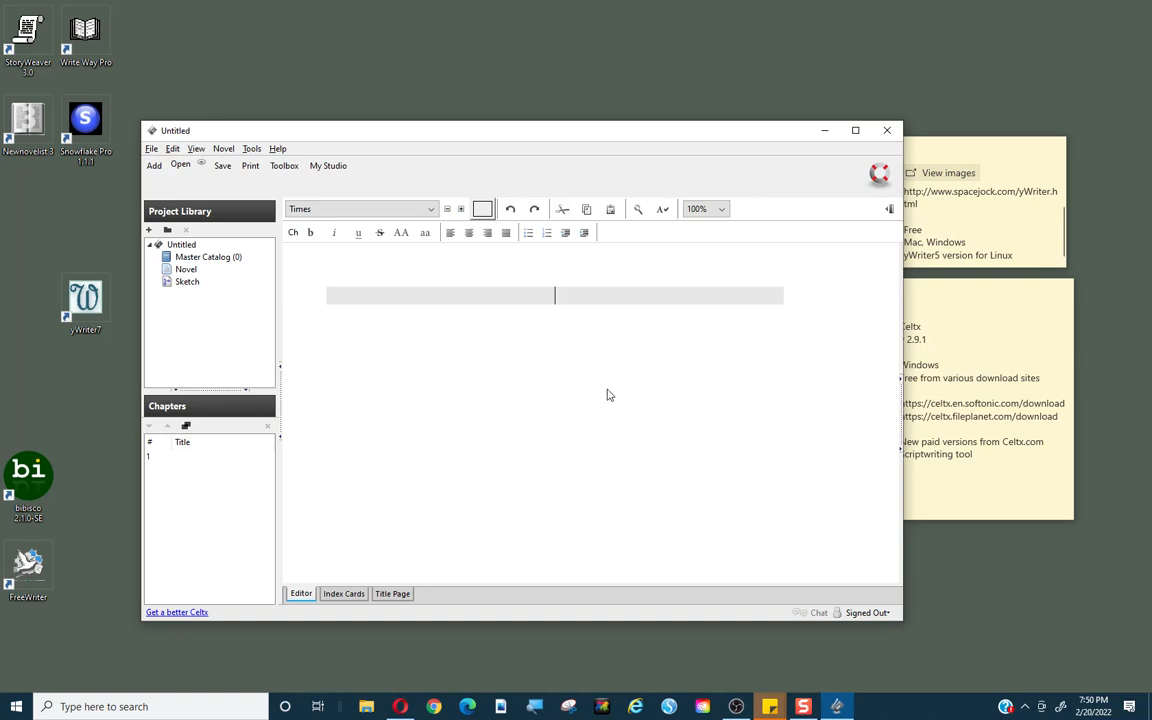
Open the project's Sketch and draw a large rectangle with two small ovals beside it.
click(195, 286)
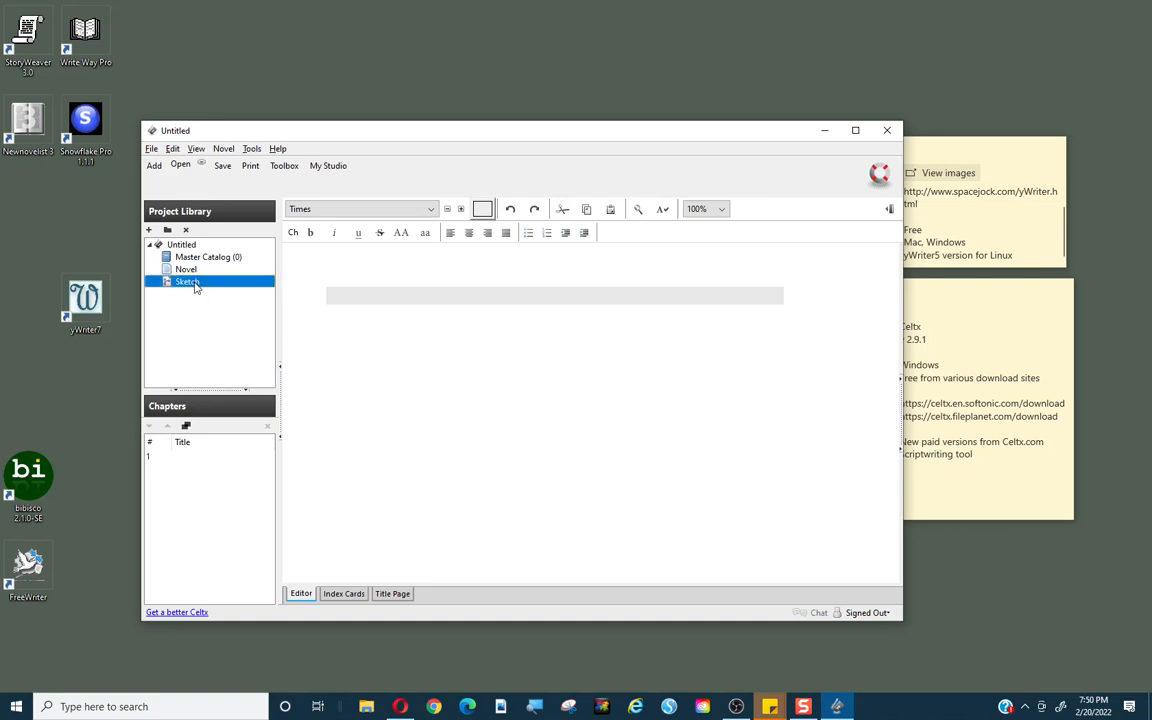
double_click(195, 286)
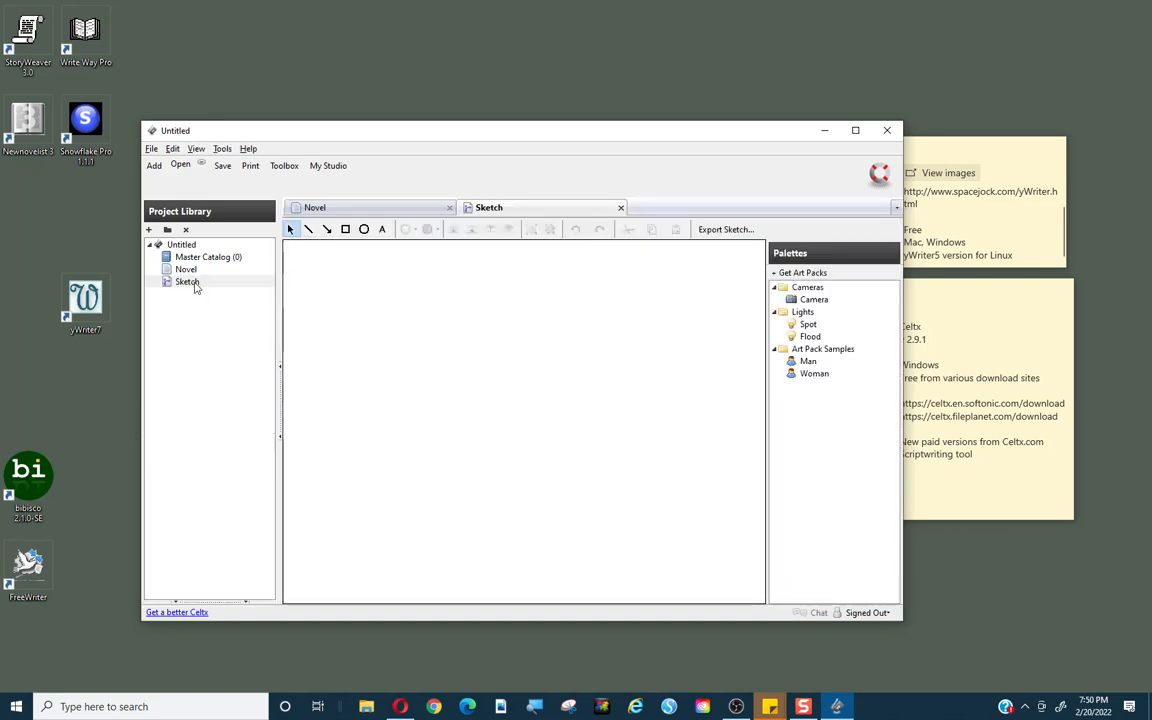
click(347, 230)
drag(328, 339, 481, 452)
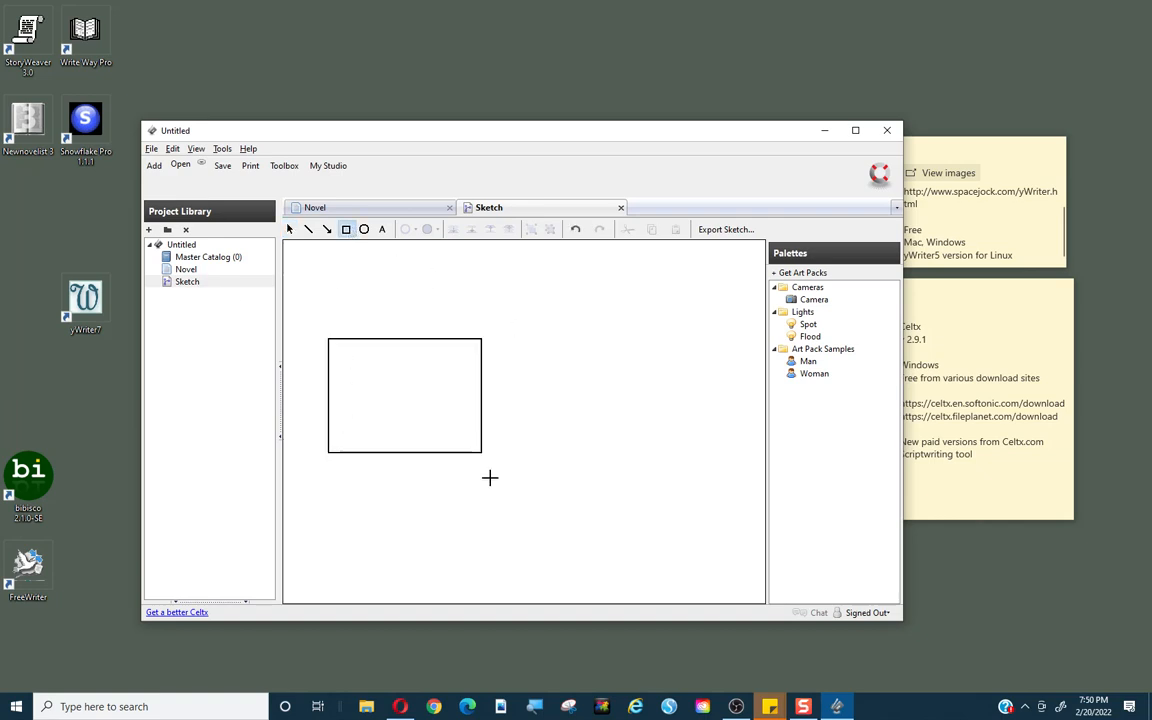
click(364, 229)
drag(497, 306, 521, 339)
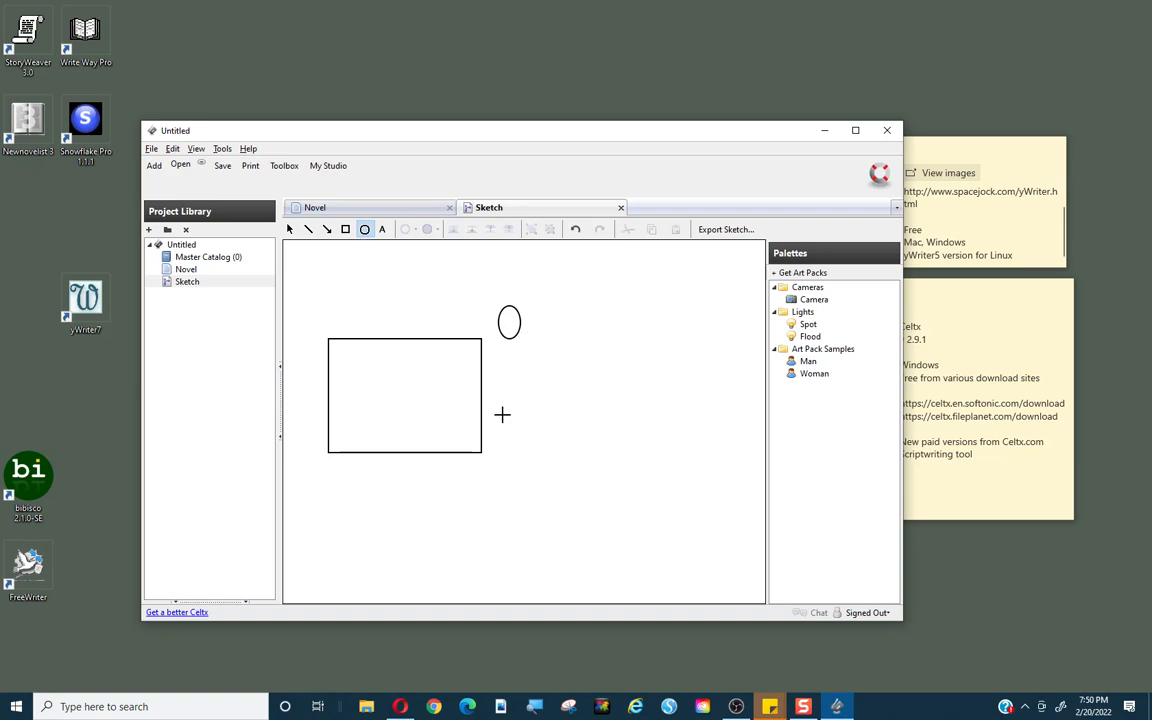
drag(513, 460, 528, 462)
Place a Man figure above the rectangle, rotate it to face the rectangle and shrink it, and close the sketch without saving.
mouse_move(808, 361)
mouse_down()
mouse_move(766, 370)
mouse_move(352, 252)
mouse_move(356, 268)
mouse_up()
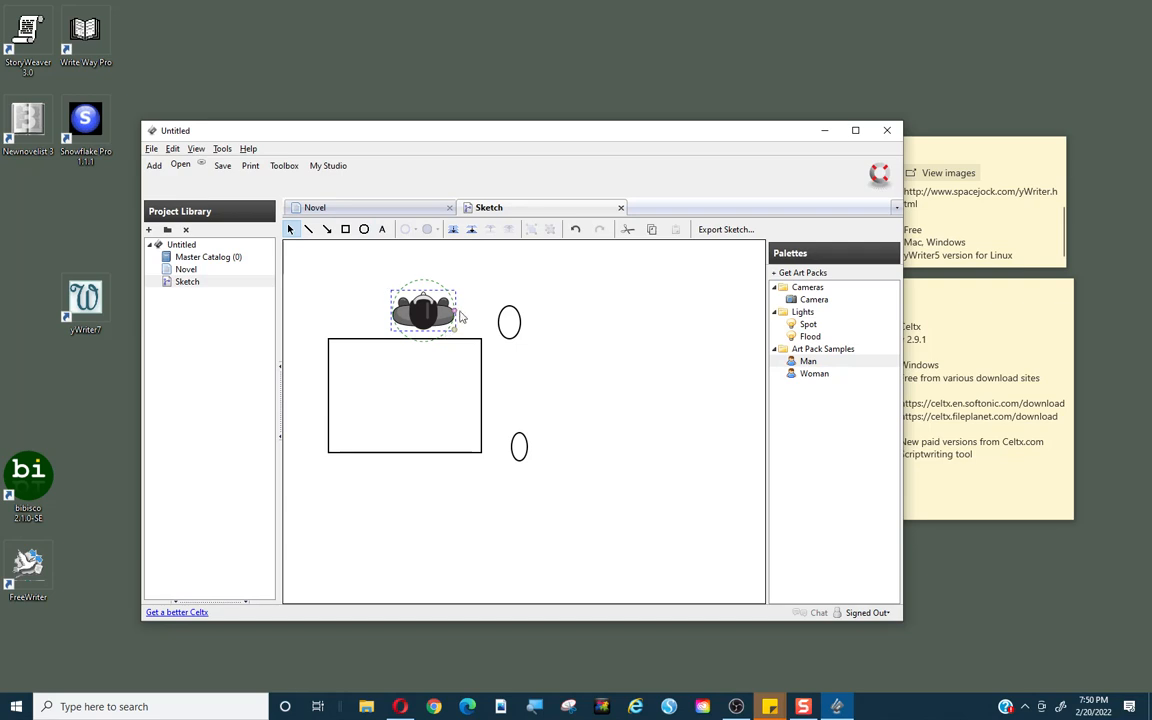
drag(452, 313, 390, 303)
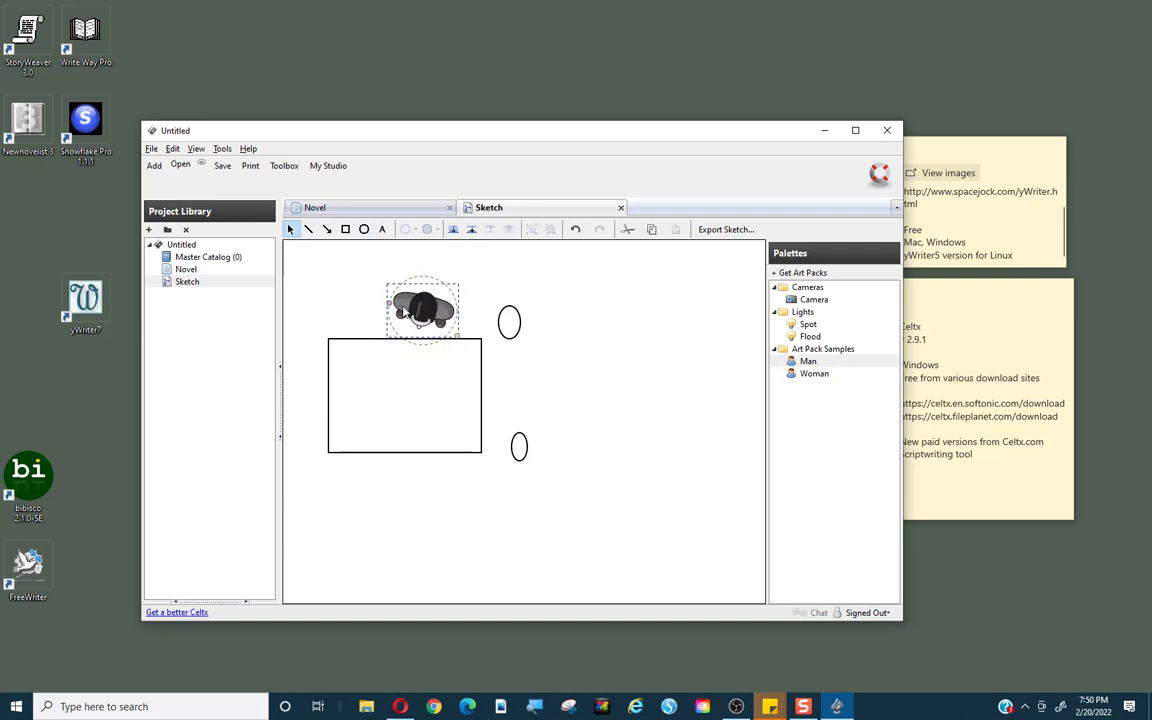
drag(462, 341, 451, 332)
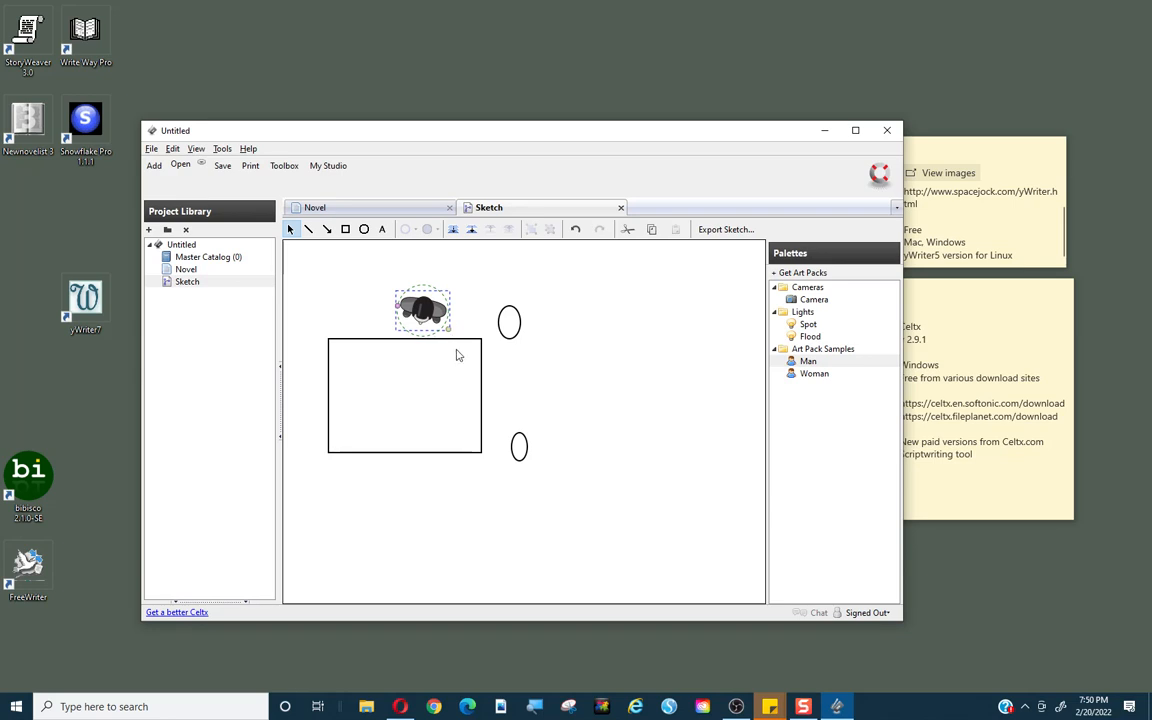
click(621, 207)
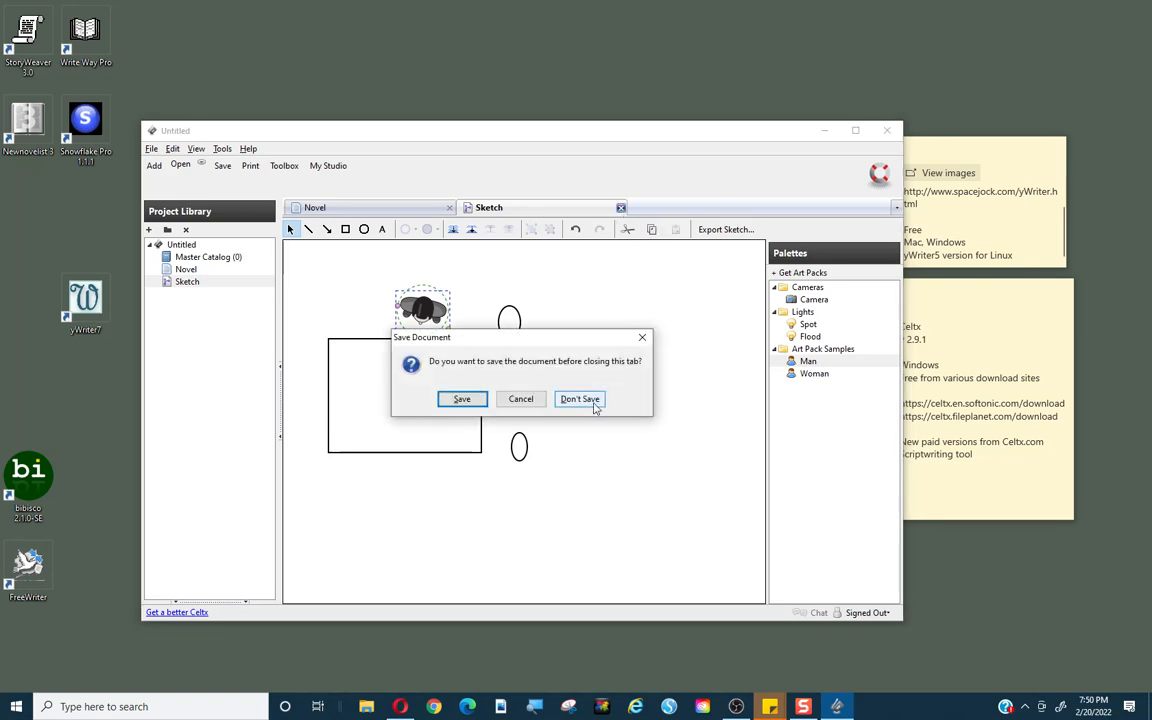
click(592, 400)
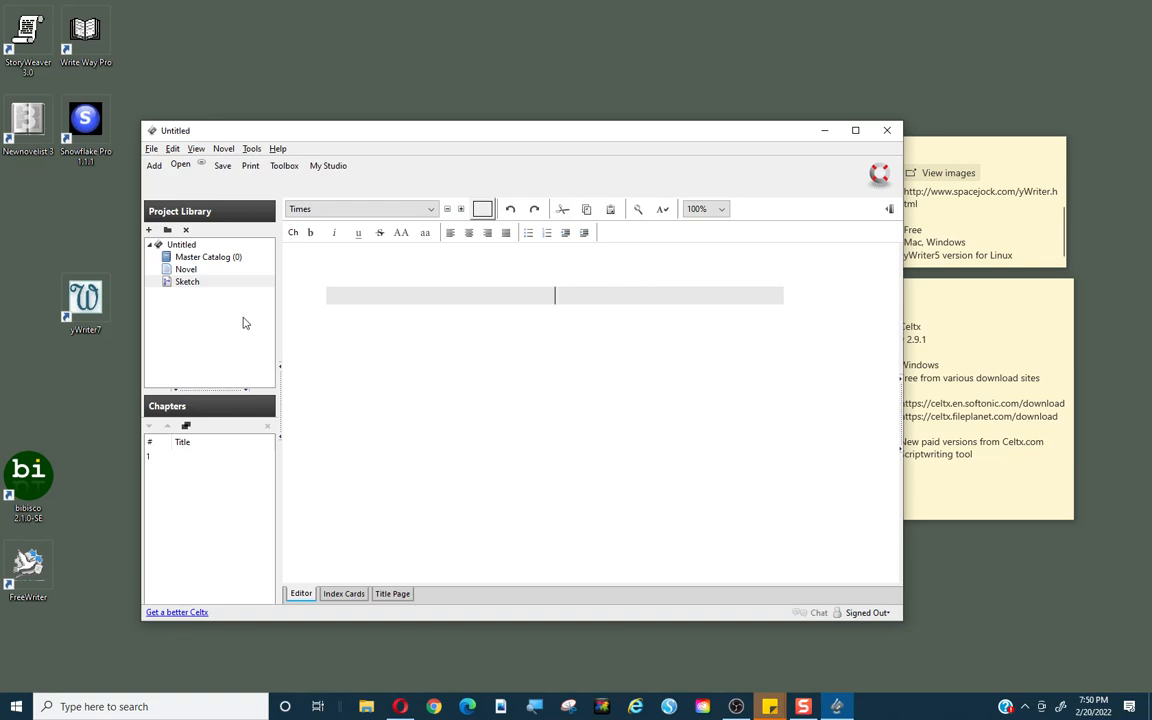
Open the Master Catalog and add an item in the Character category, entering the female character's first name.
double_click(228, 256)
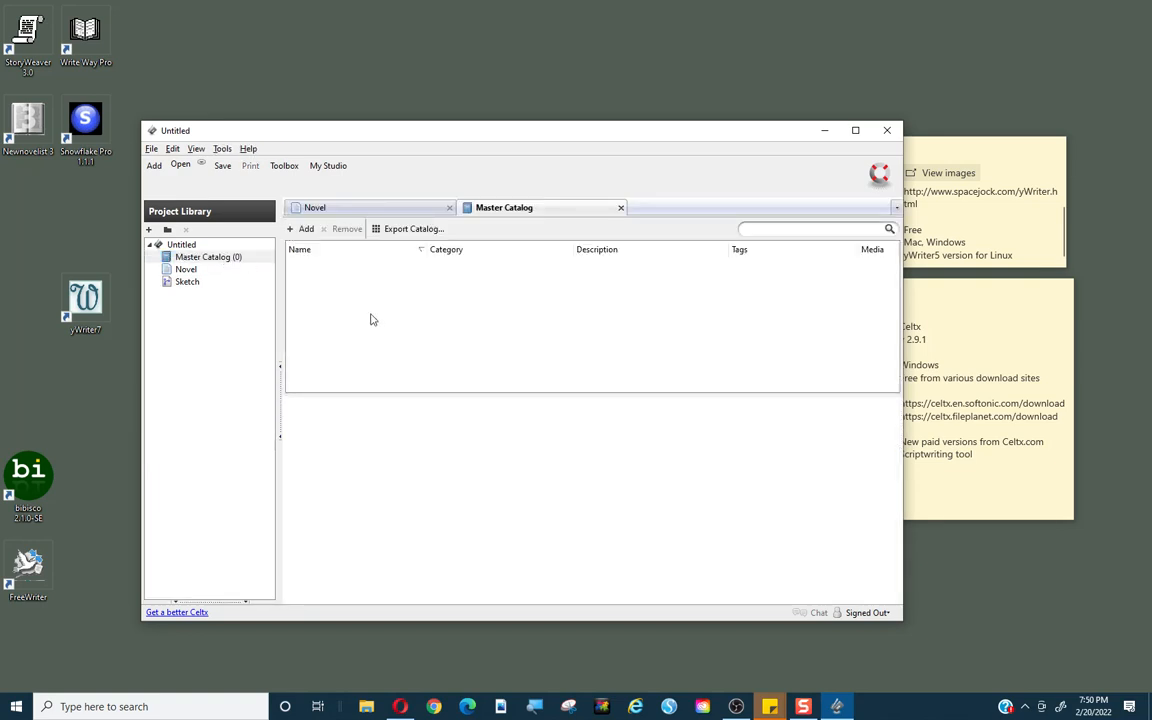
click(302, 228)
drag(607, 330, 590, 415)
scroll(598, 371, up, 3)
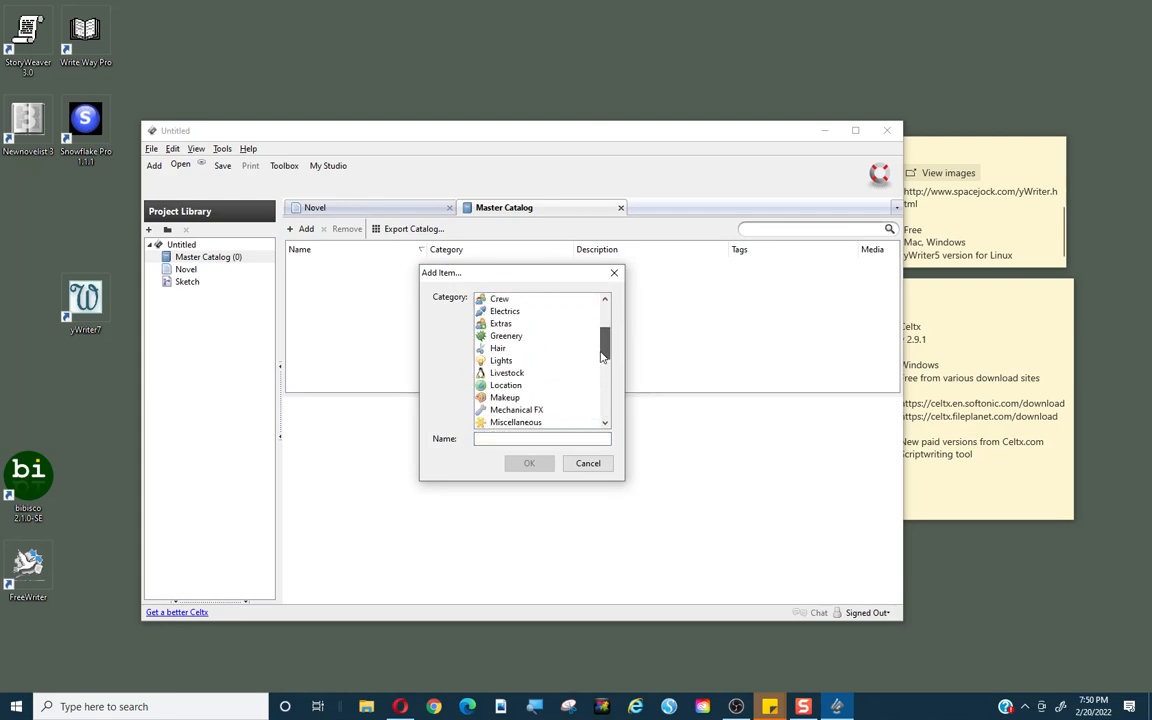
click(510, 311)
click(493, 438)
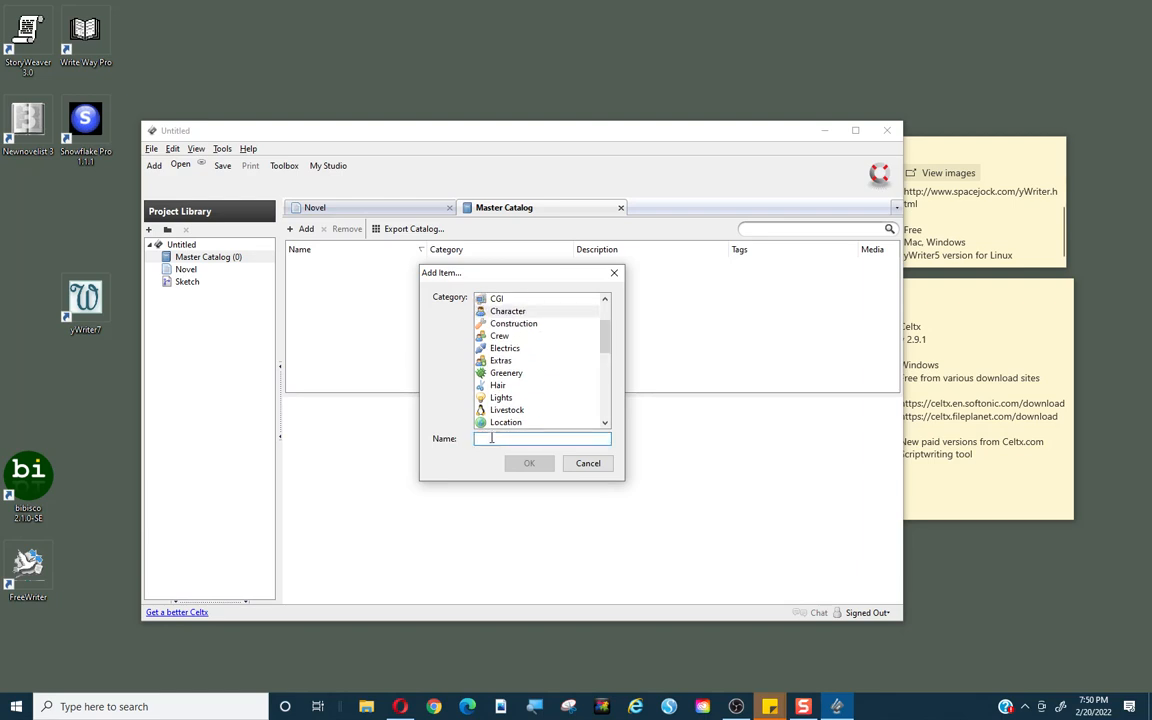
text(Sally)
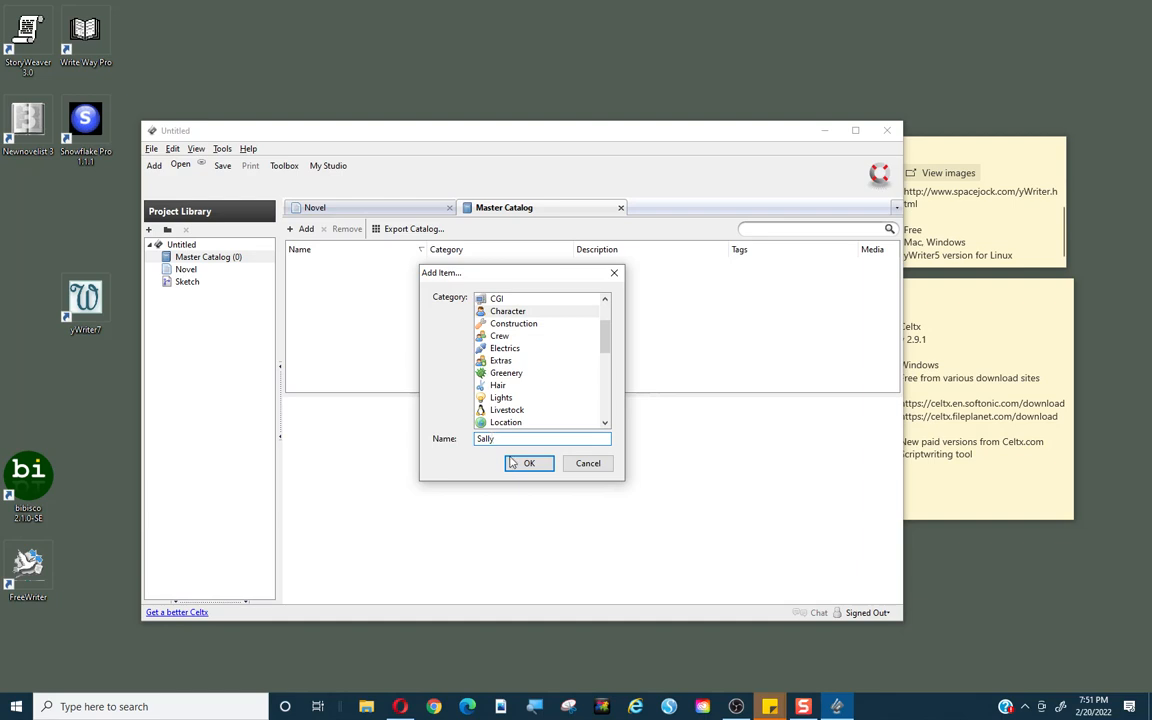
click(529, 463)
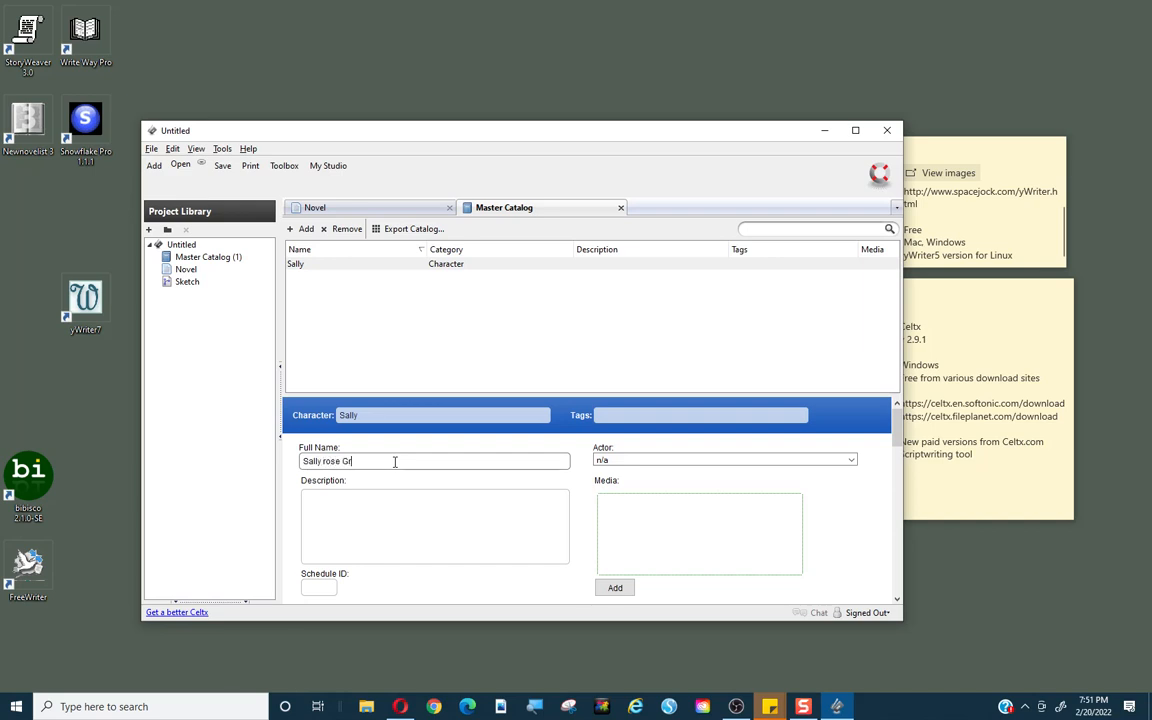
Fill in the new character's full name and enter "young girl" as the description.
click(339, 501)
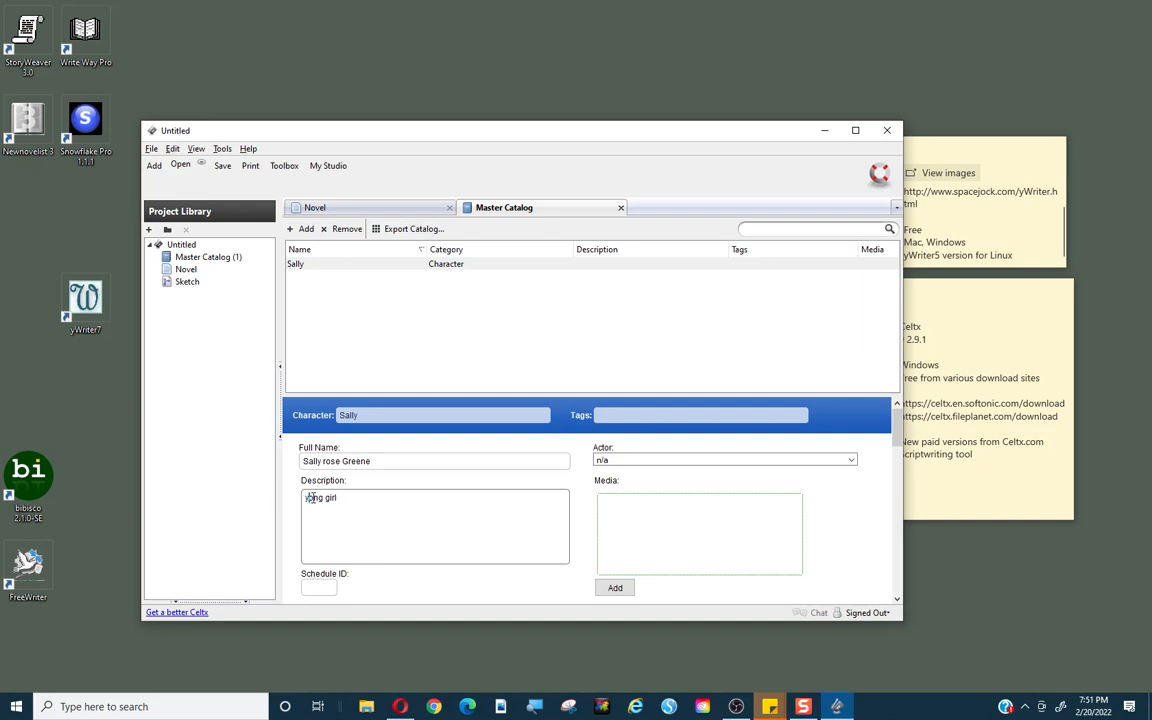
click(310, 508)
text(u)
Add a second Character item to the Master Catalog, entering the male character's first name.
click(302, 229)
click(501, 373)
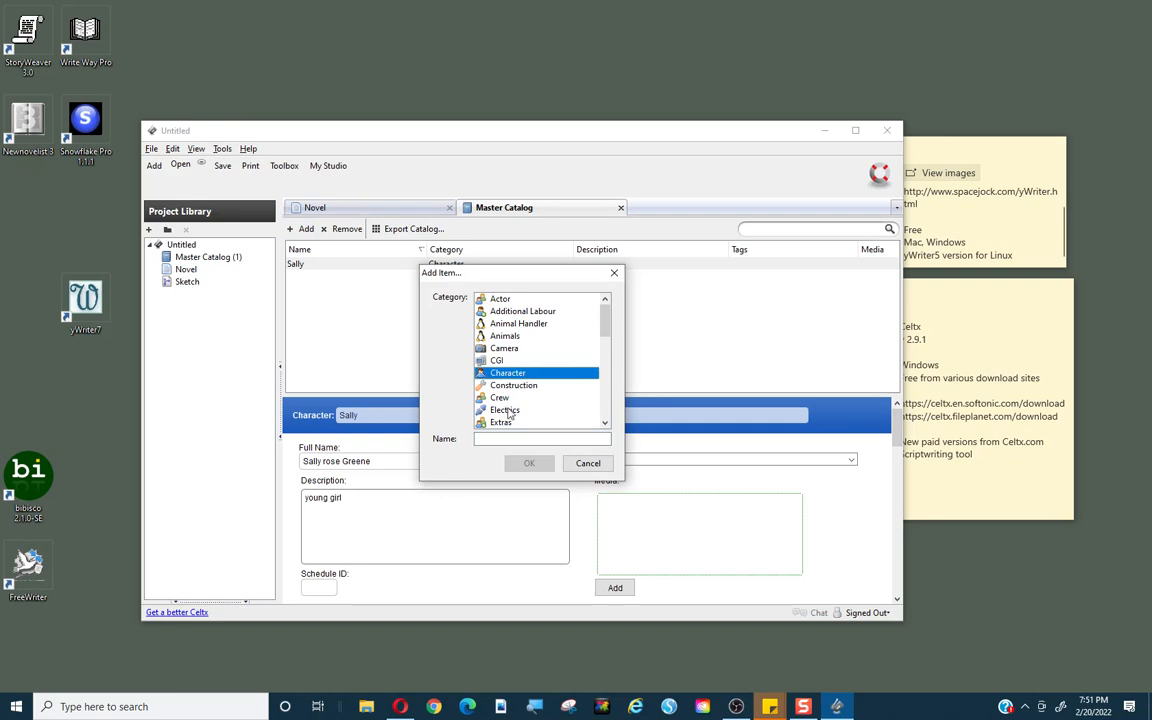
click(503, 438)
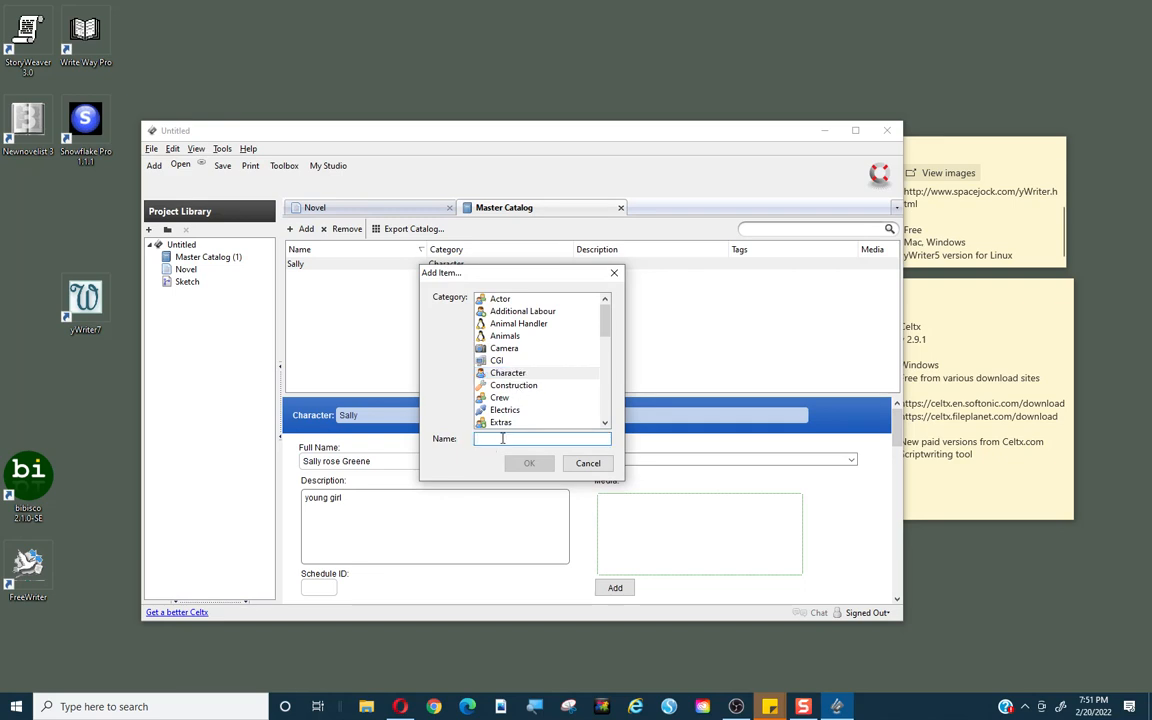
text(Landon)
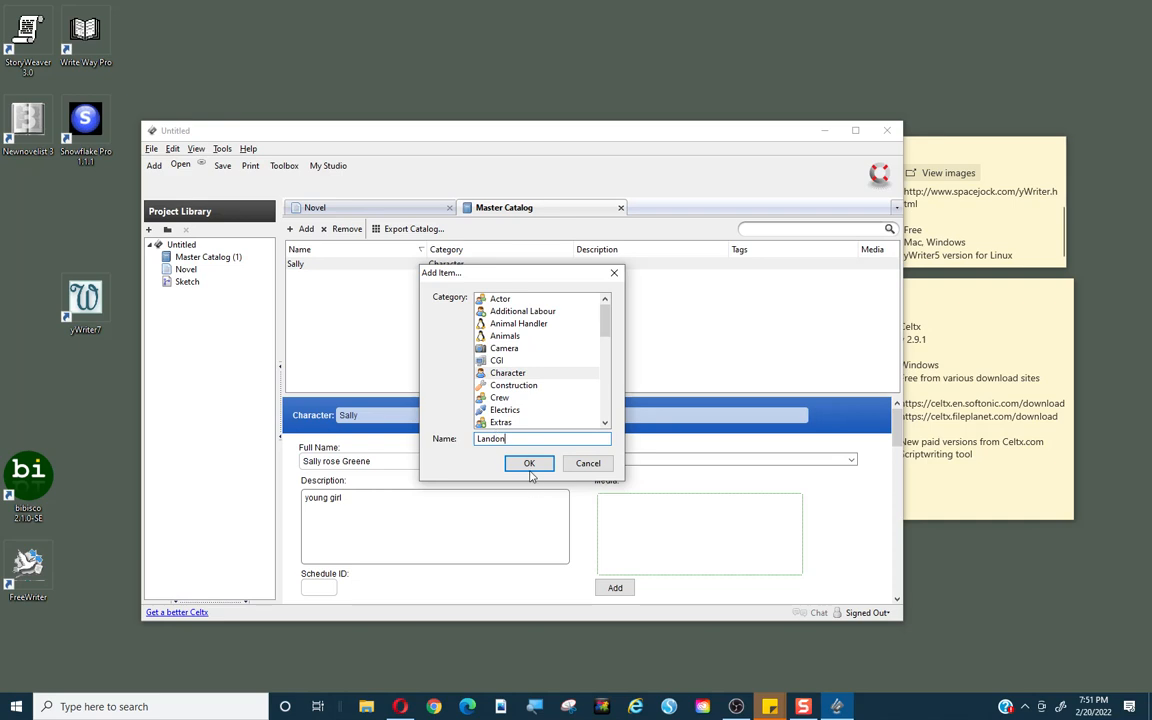
click(527, 463)
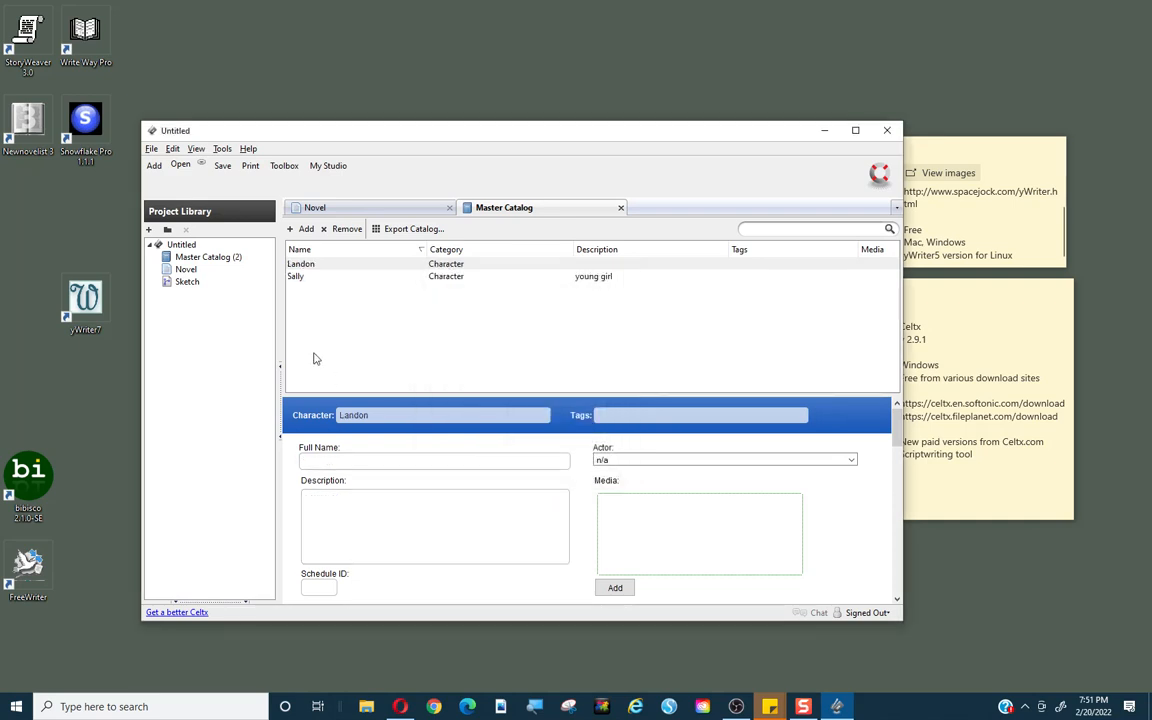
Add an item named "Office" in the Set category to the Master Catalog.
click(303, 228)
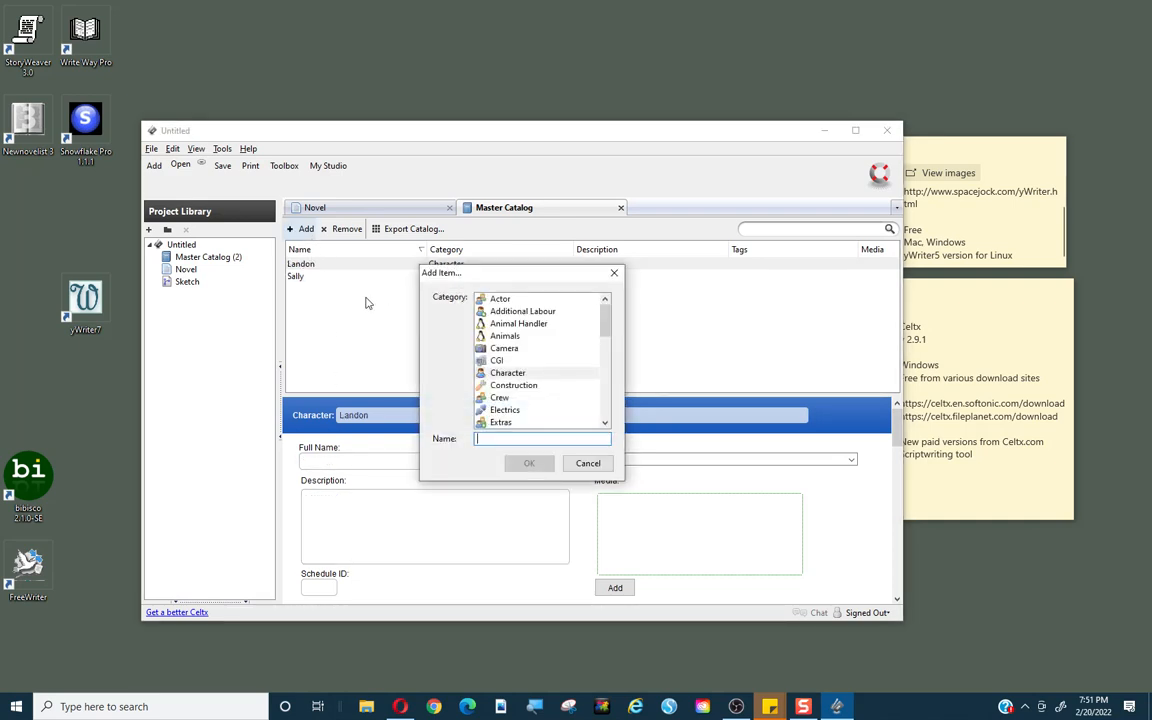
drag(605, 320, 602, 378)
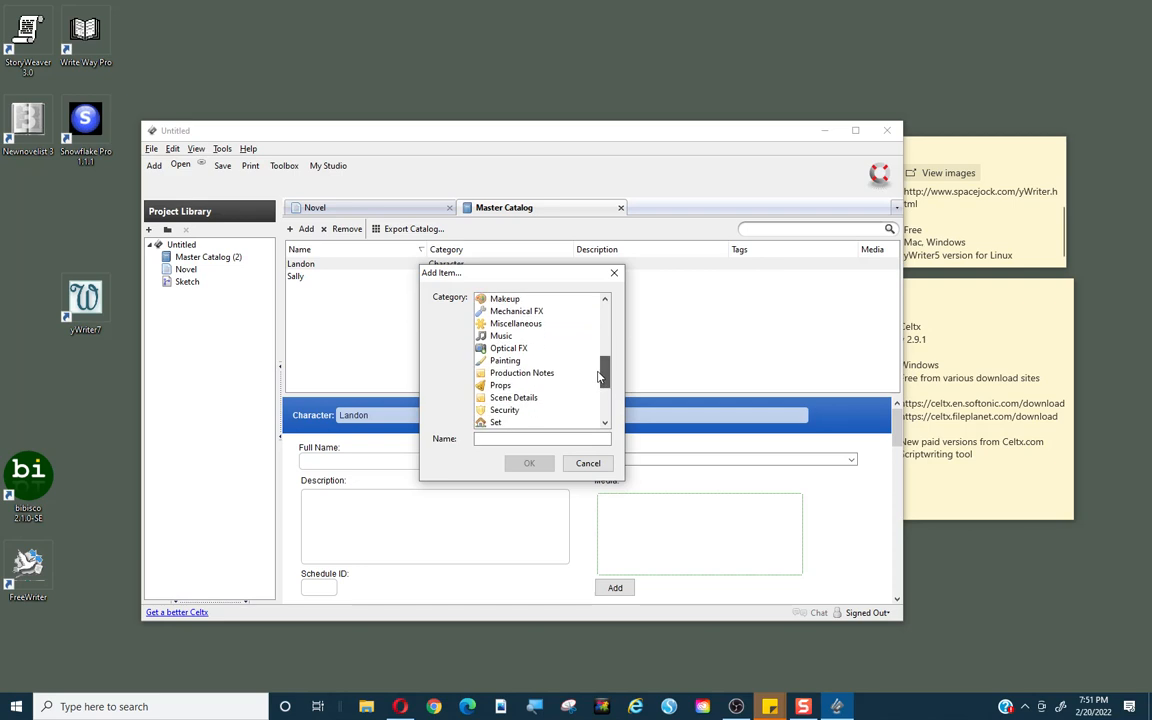
click(497, 410)
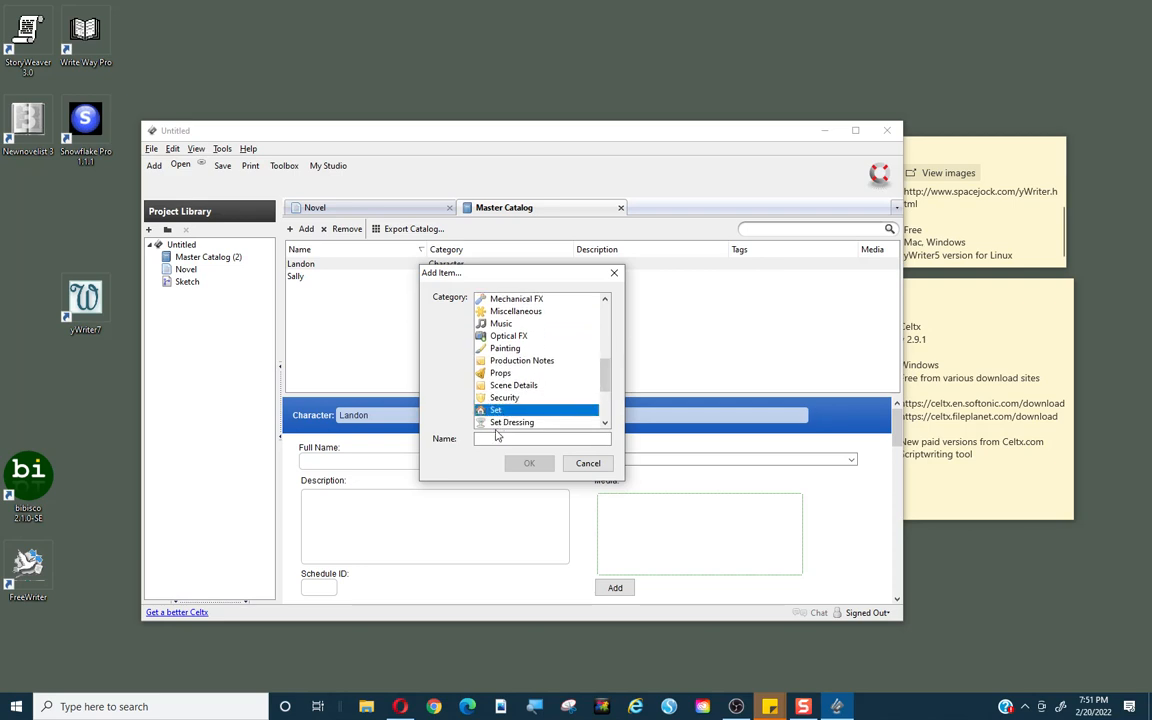
click(495, 436)
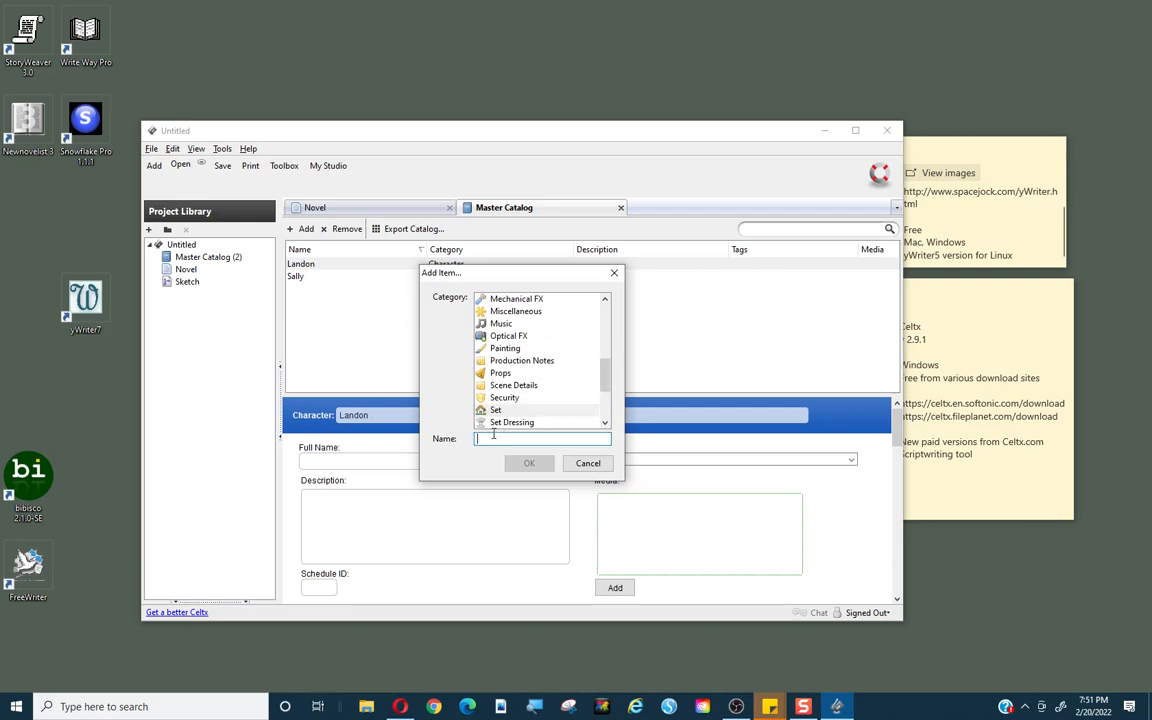
text(Office)
click(529, 463)
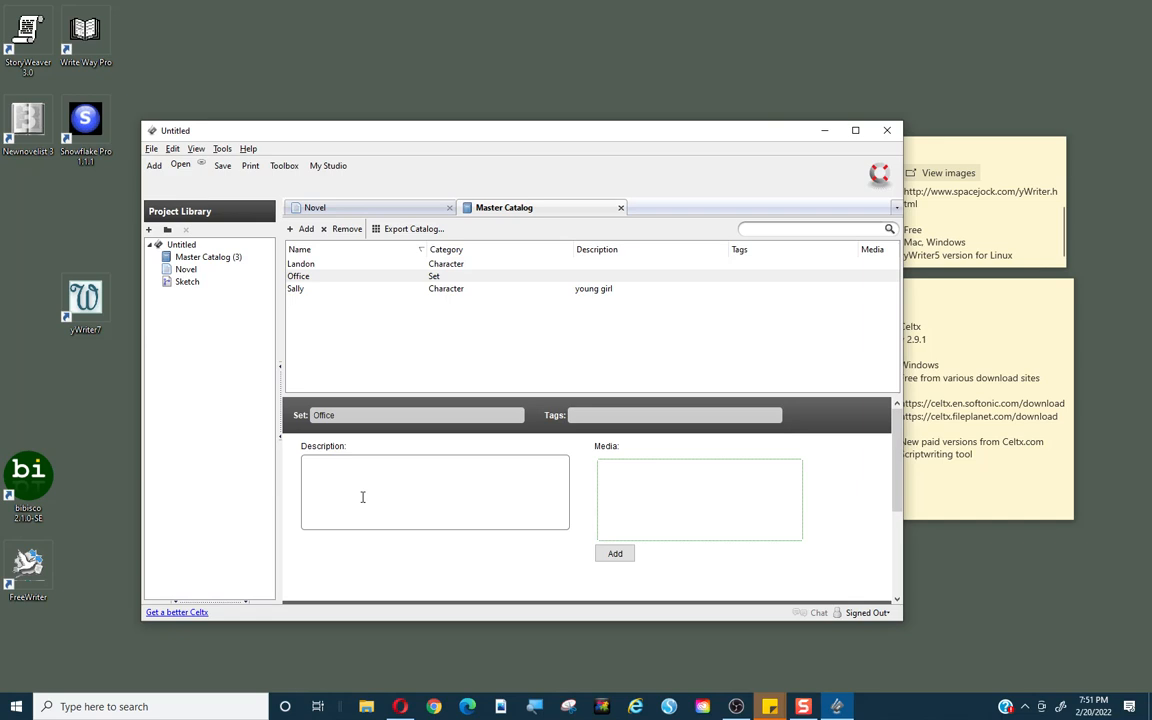
Add an item named "Apartment" in the Set category to the Master Catalog and describe it as "2 bedroom".
click(302, 228)
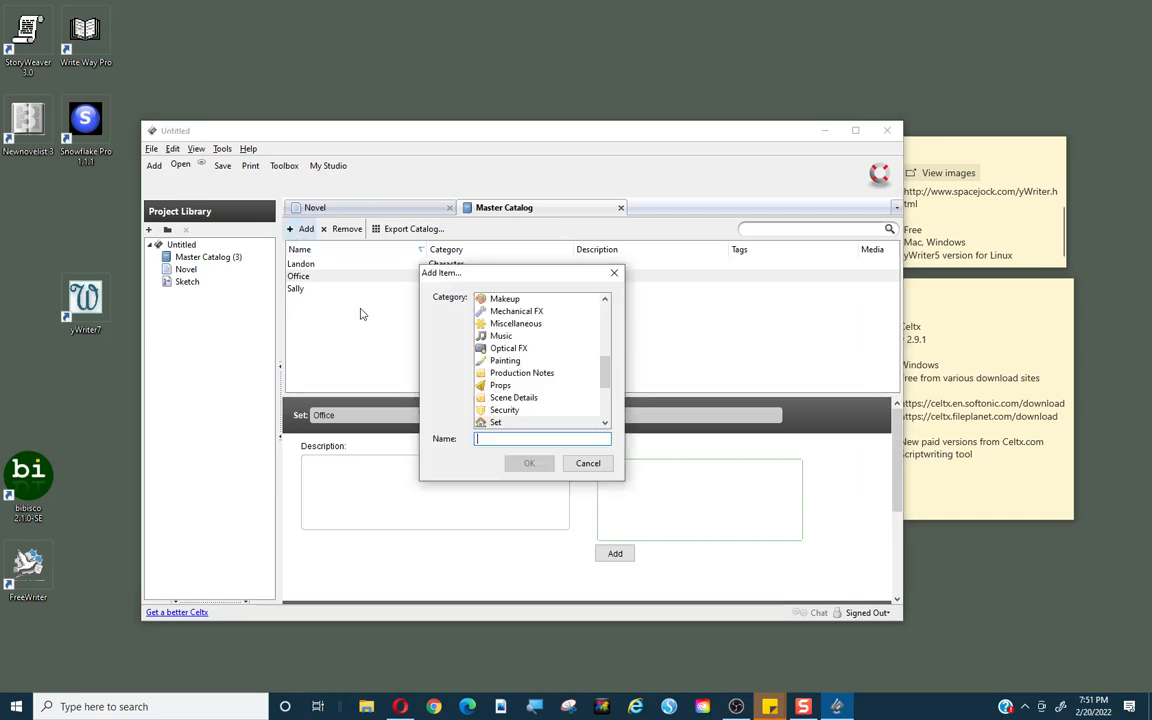
scroll(607, 377, down, 1)
click(591, 386)
click(508, 437)
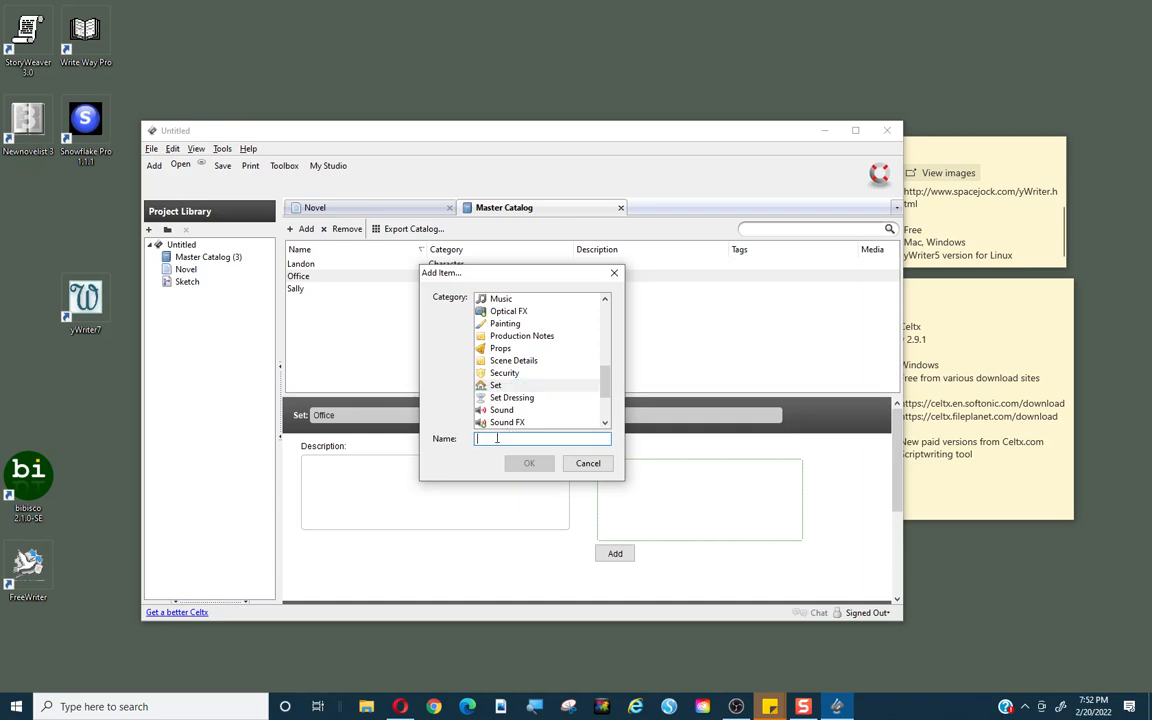
text(Apartment)
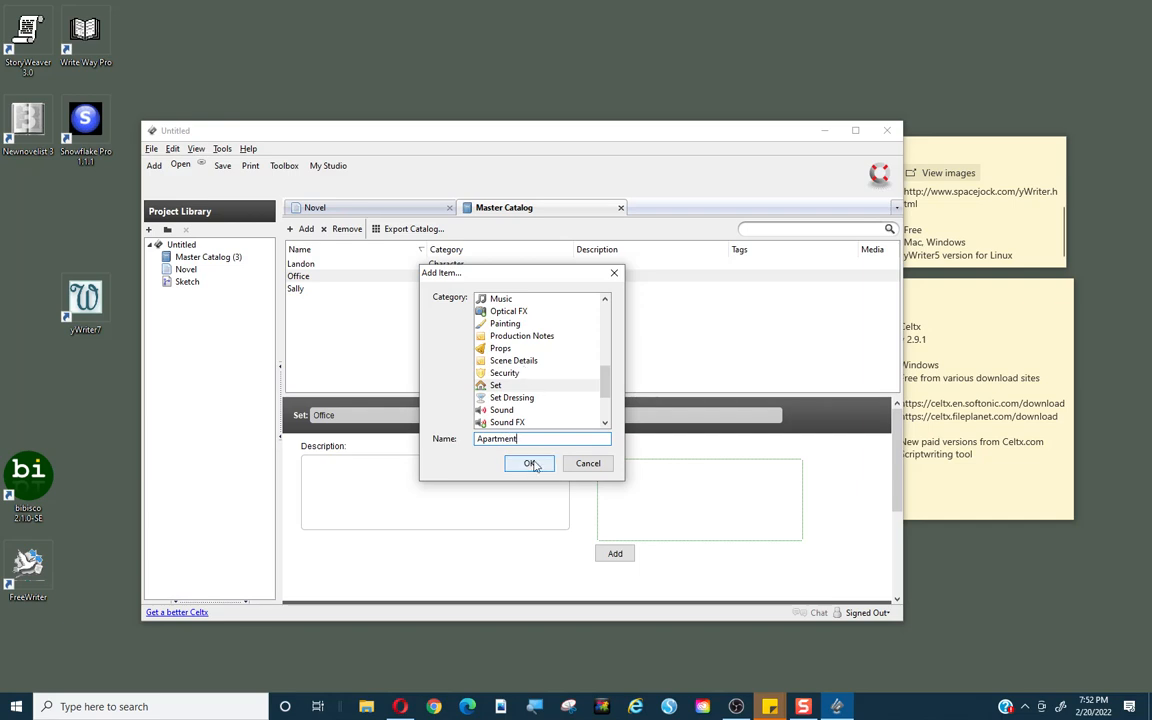
key(Return)
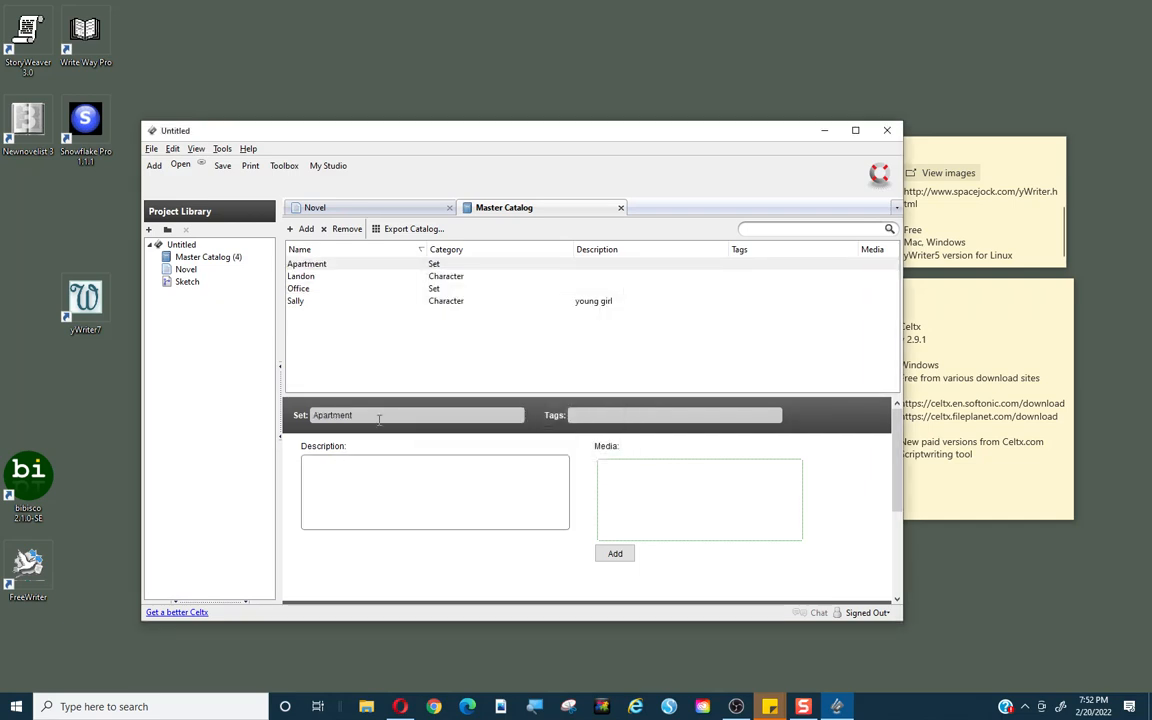
text(2 bedroom)
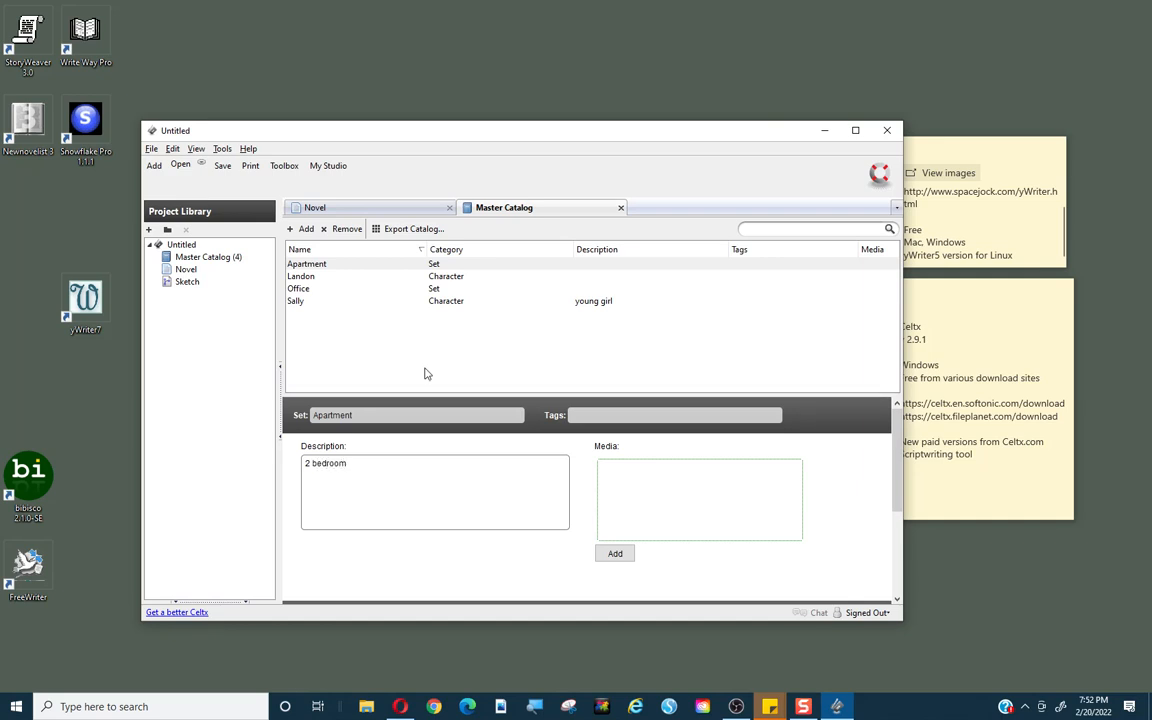
click(502, 347)
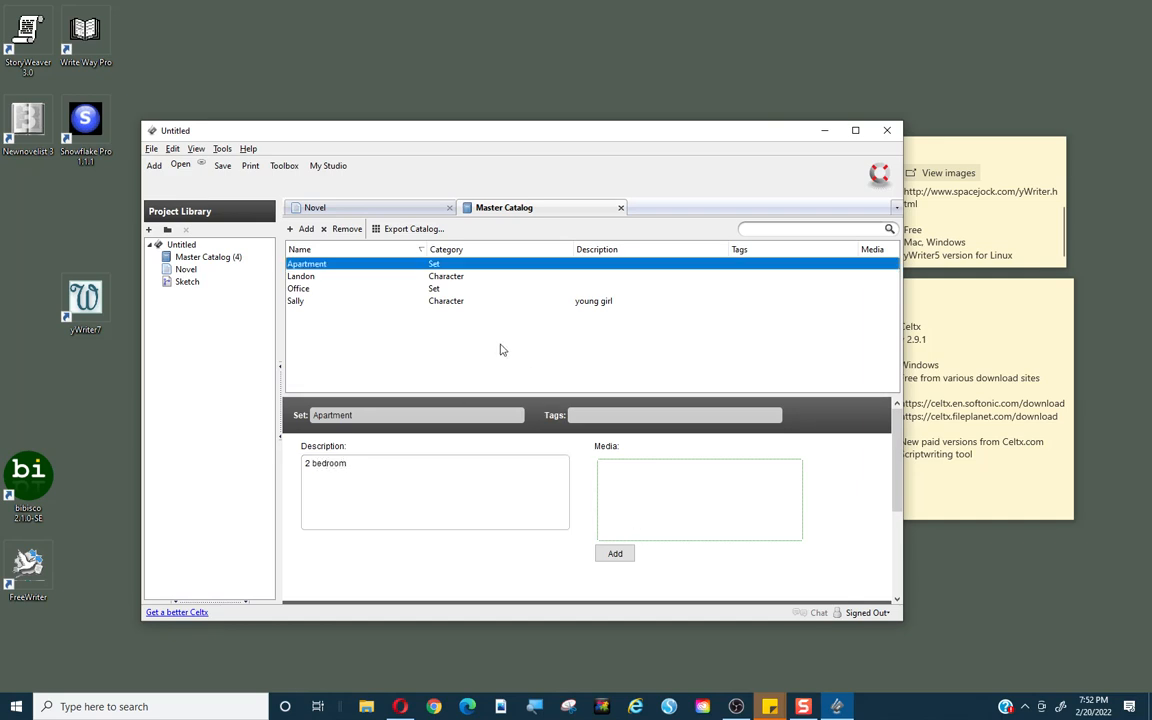
Sort the Master Catalog items by category, try description and name, and return to sorting by category.
click(477, 252)
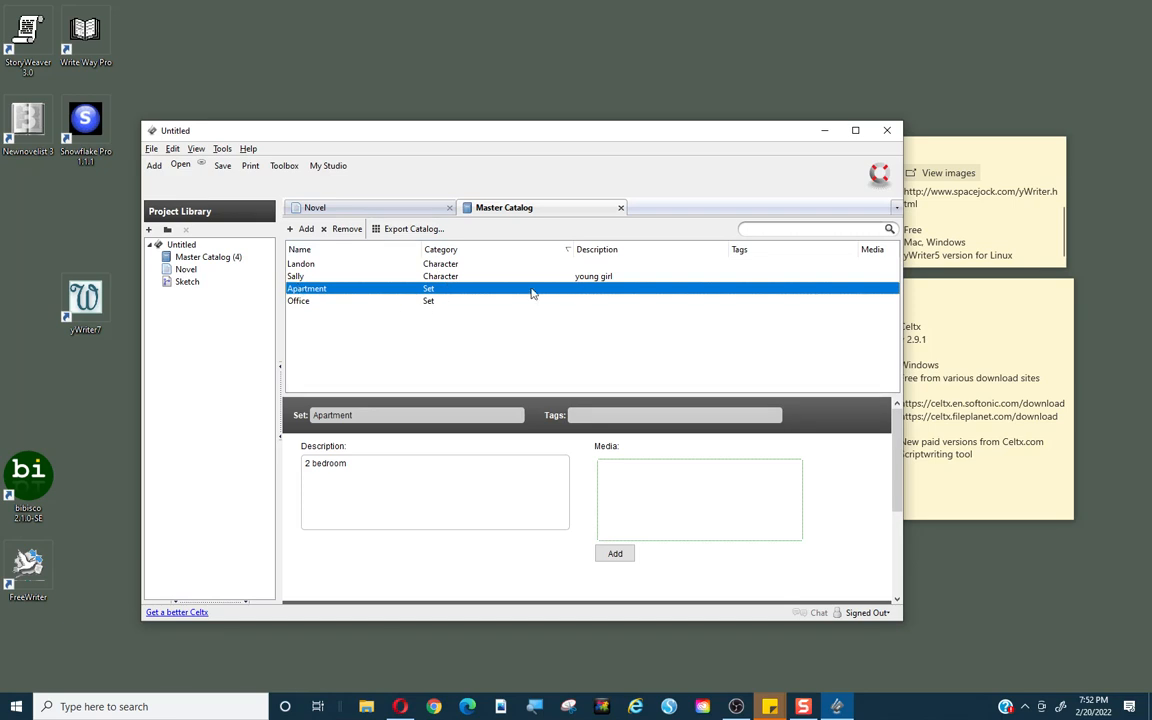
click(602, 252)
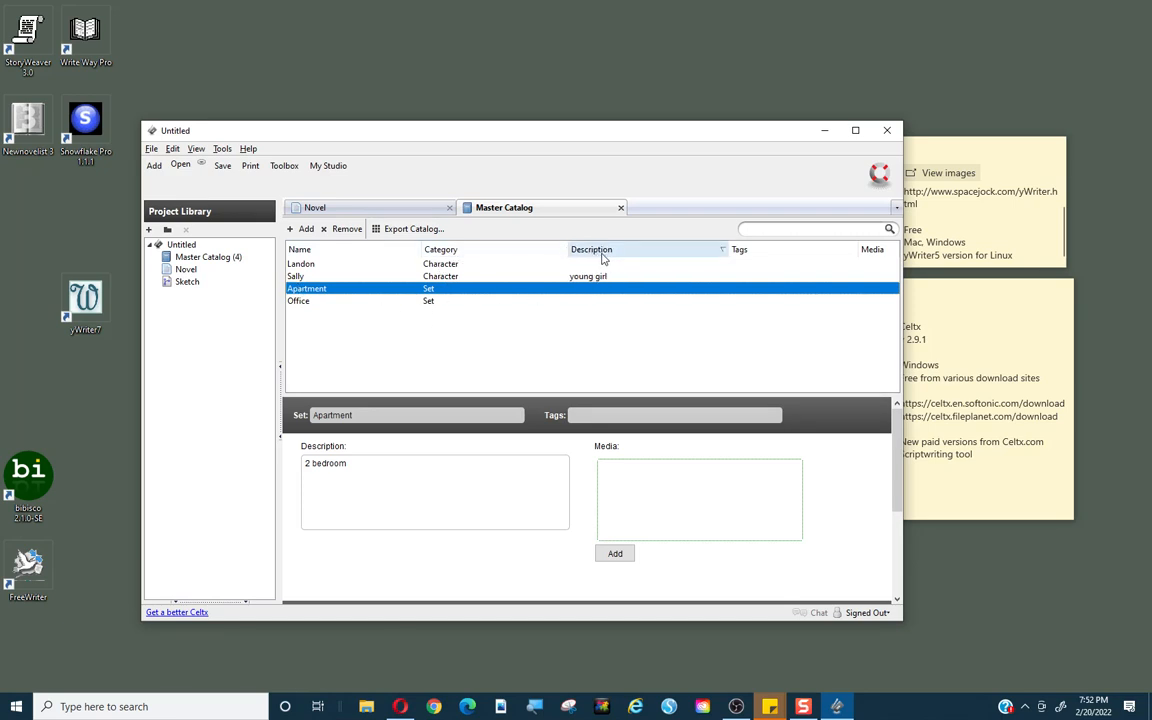
click(316, 250)
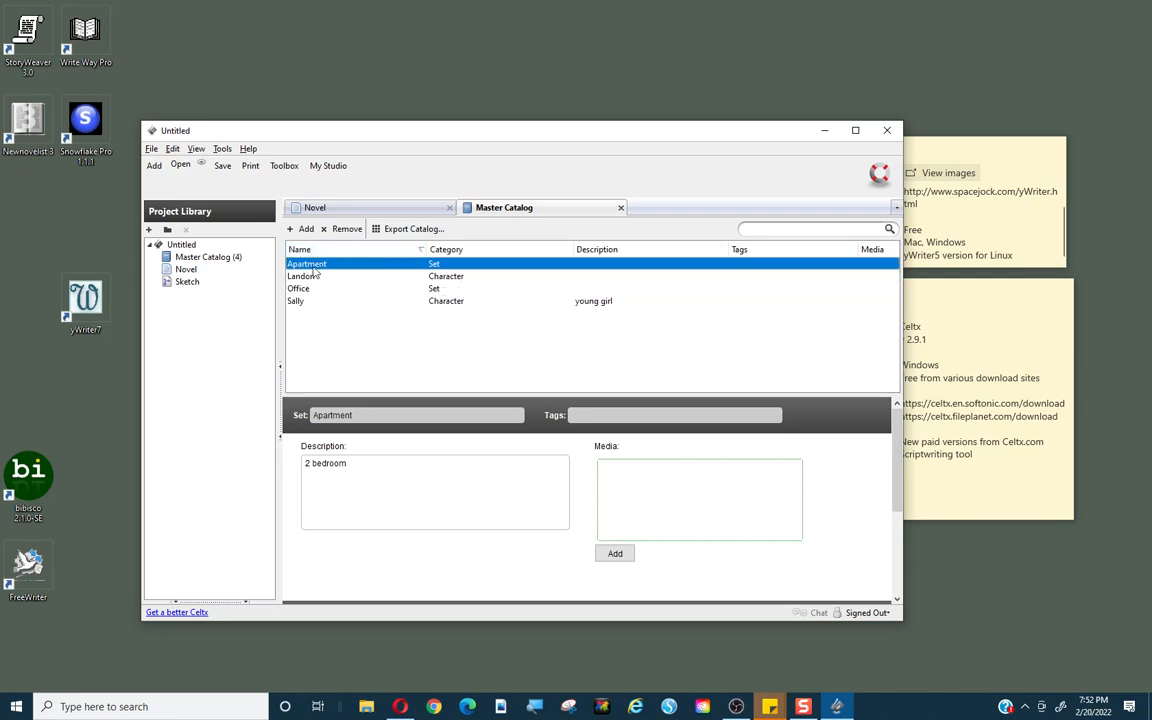
click(535, 250)
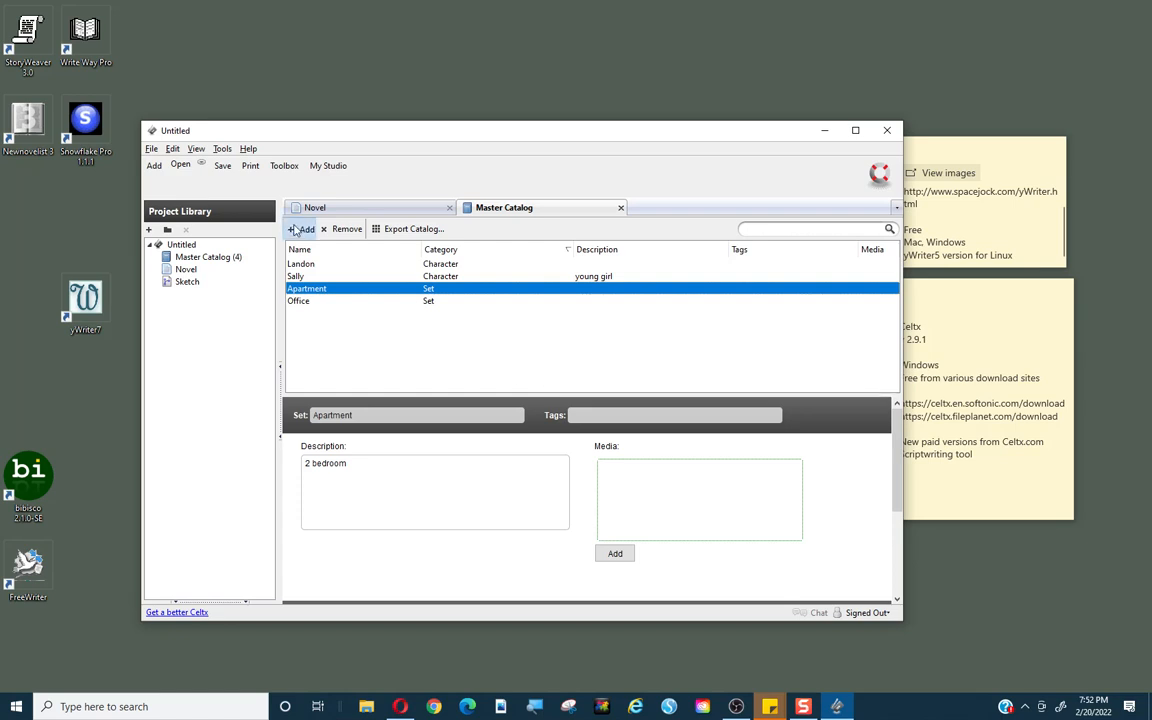
Look through the categories available for a new catalog item without adding one.
click(302, 229)
click(607, 376)
scroll(548, 378, down, 3)
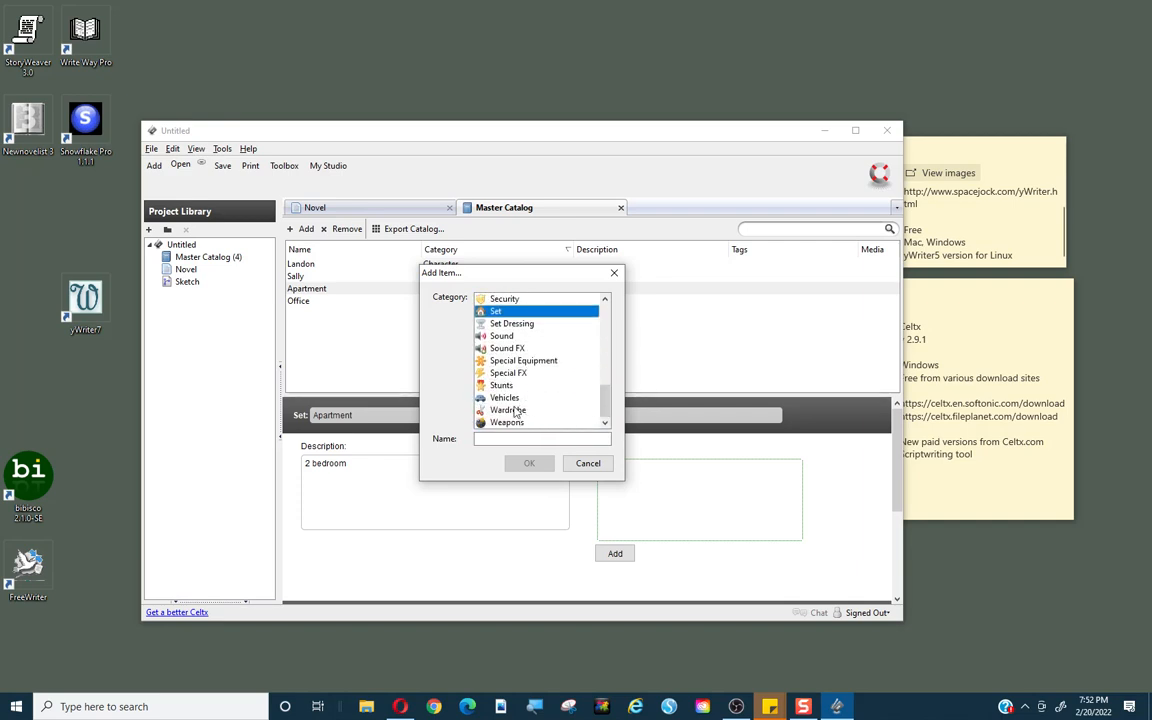
drag(607, 399, 609, 303)
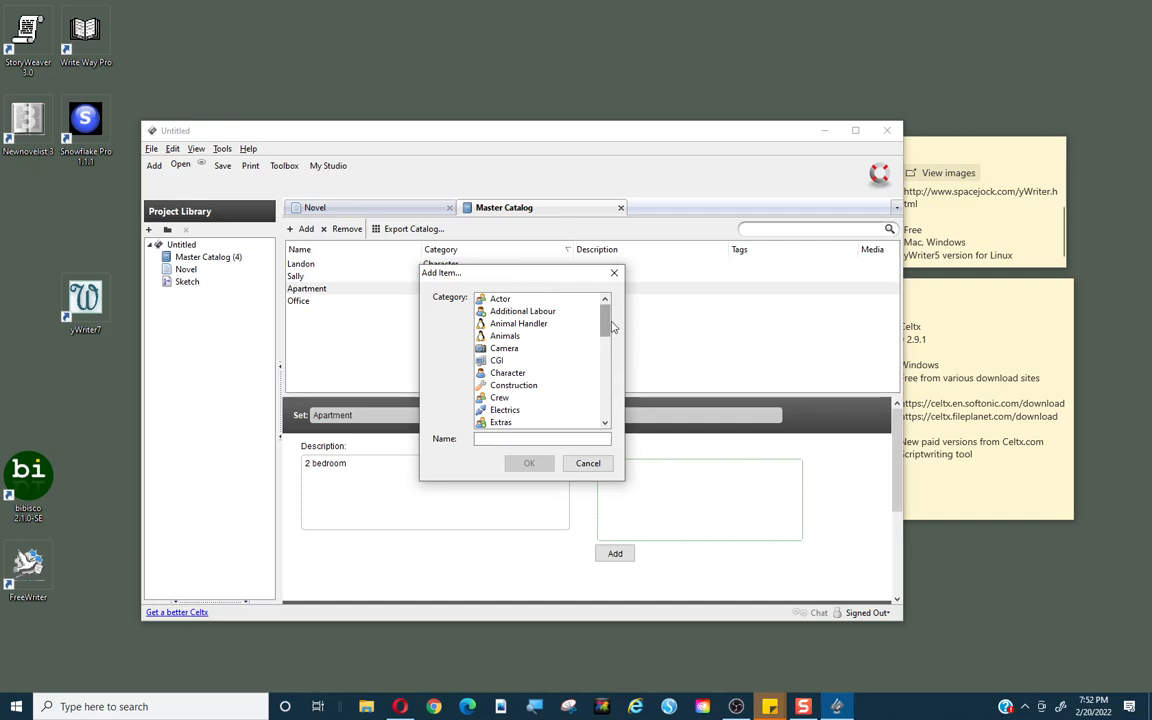
click(614, 272)
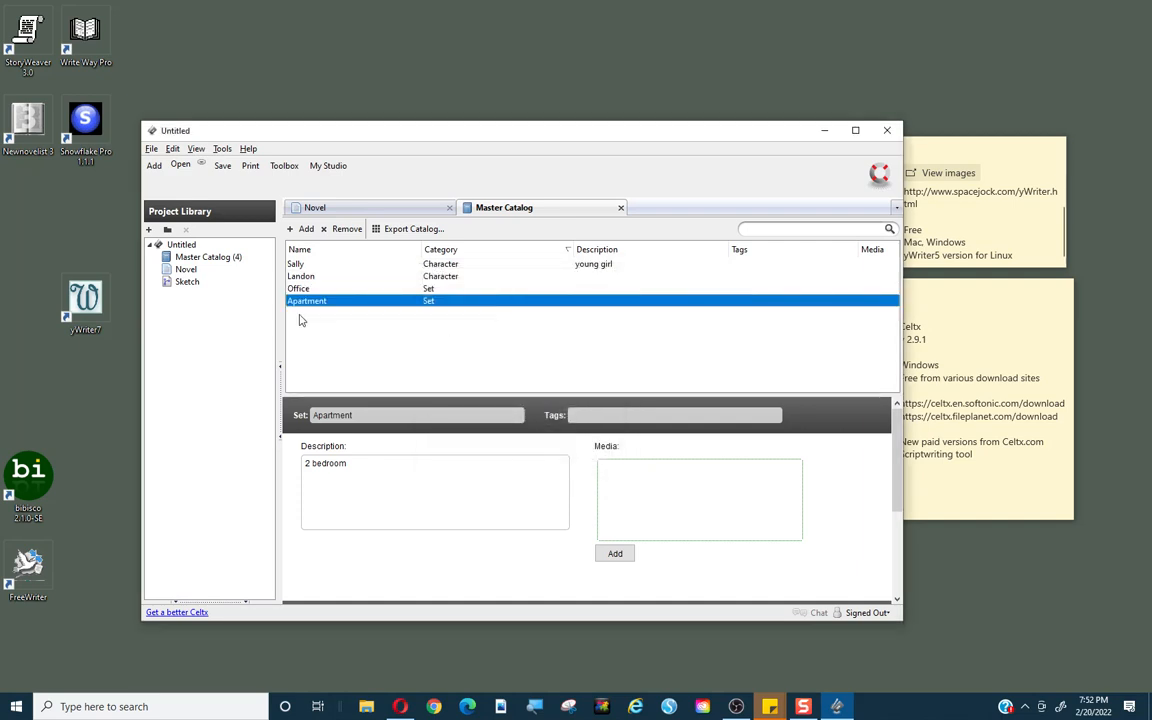
In the novel's index cards, head the first card's notes "Ch 1" and add a second card headed "Ch 2".
double_click(186, 270)
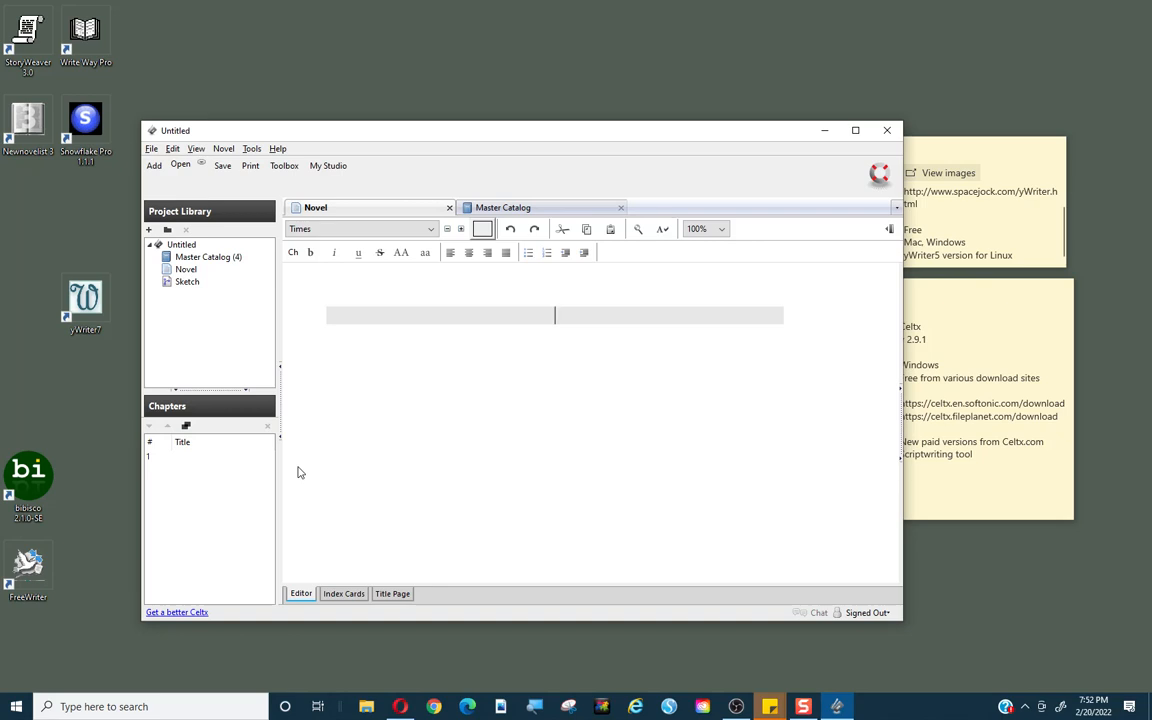
click(340, 594)
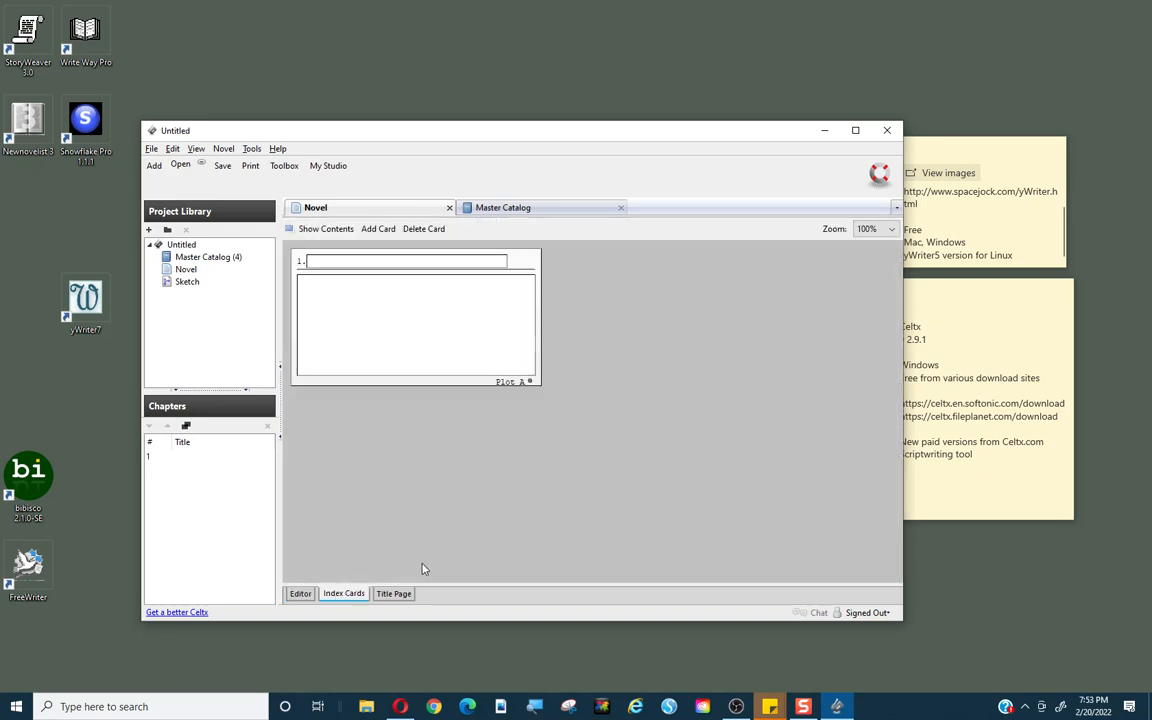
click(350, 260)
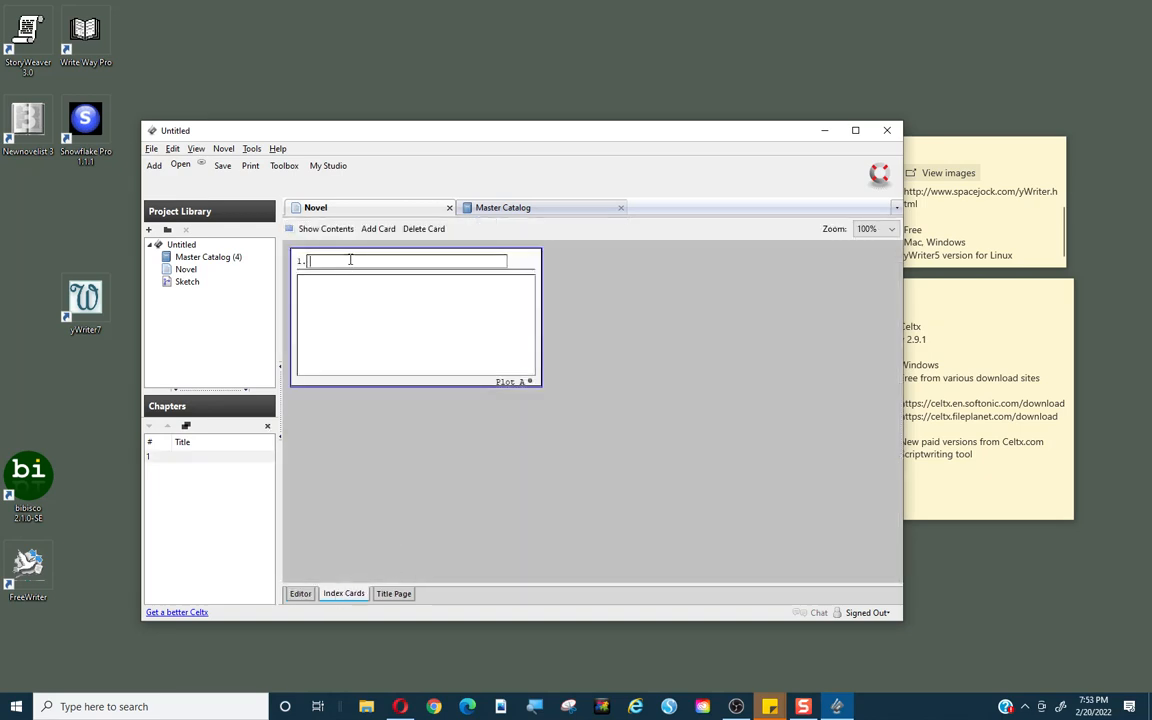
text(Ch 1)
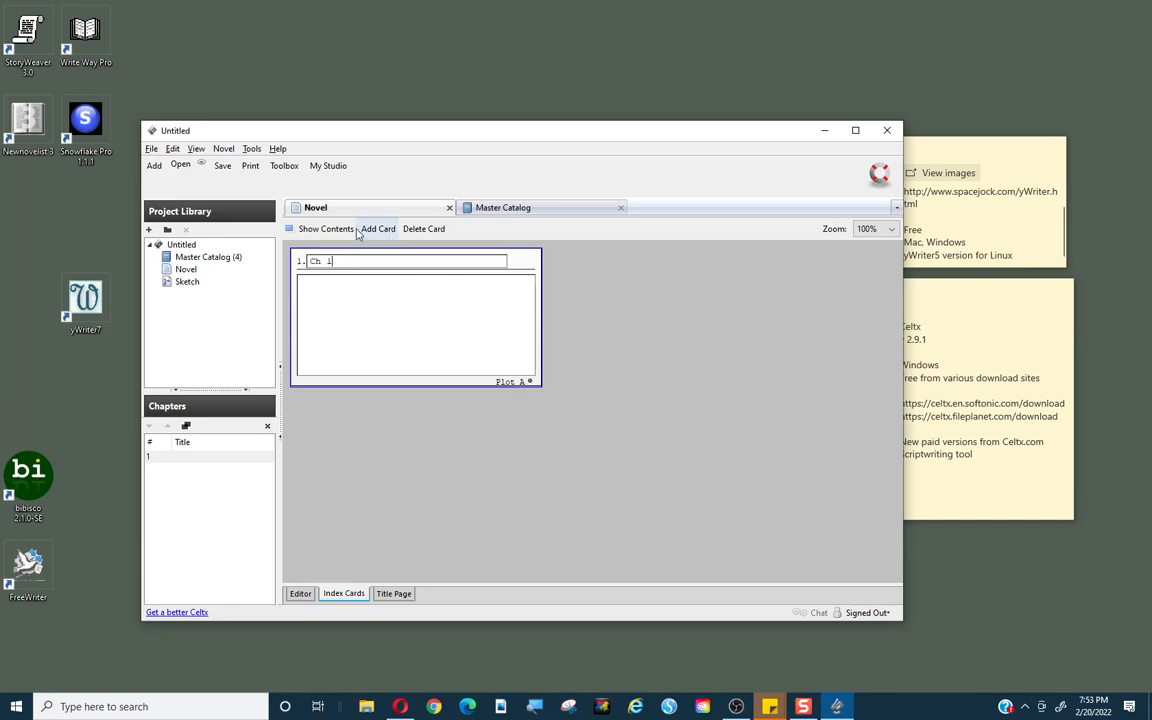
click(378, 228)
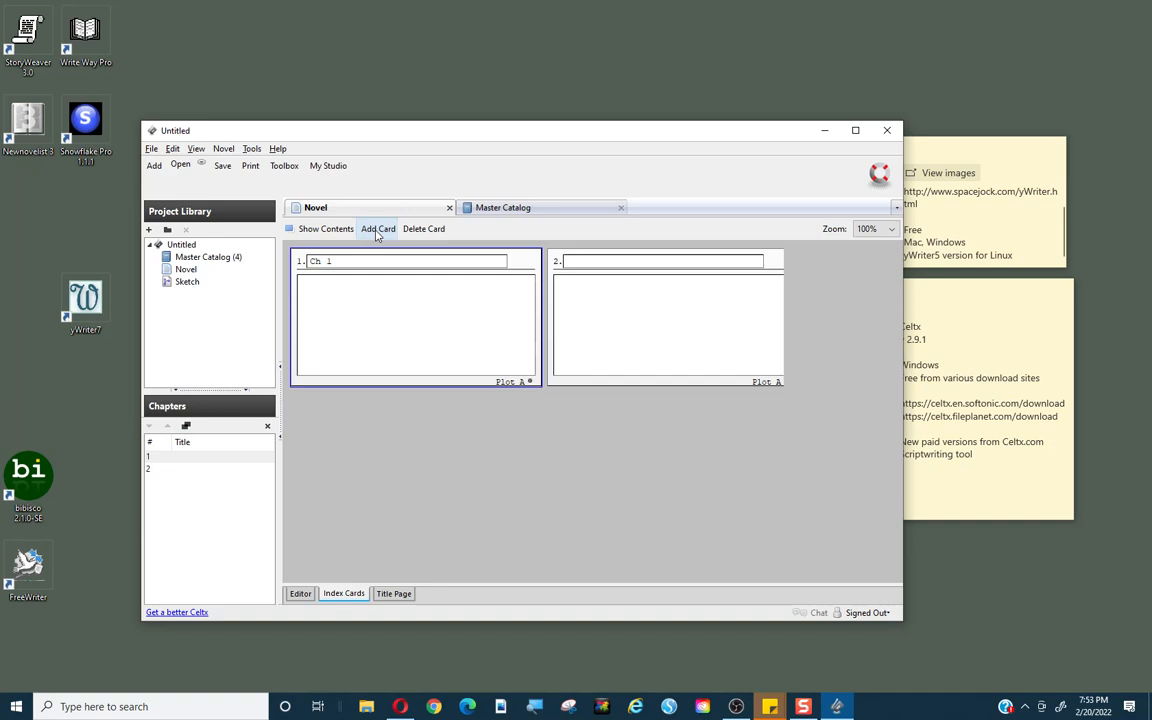
click(585, 263)
text(Ch 2)
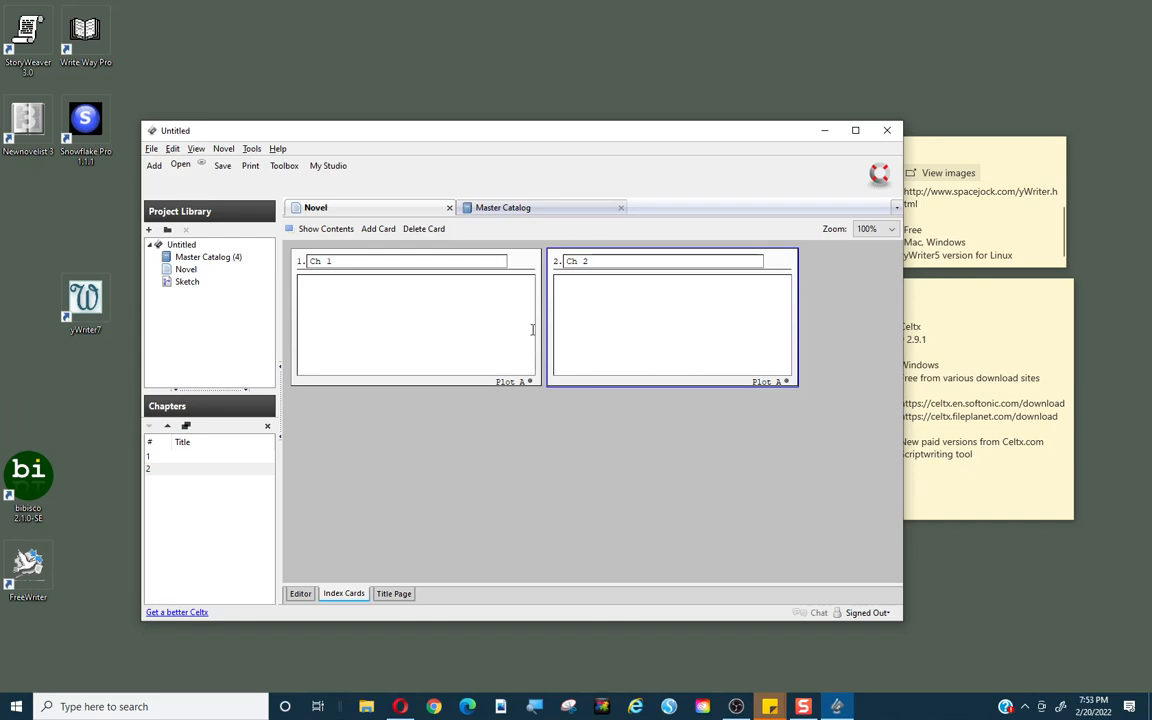
Title the cards in contents view "Chapter 1 - Bad boss" and "Chapter 2 - Travel", and check the first card's scene tag colours.
click(330, 231)
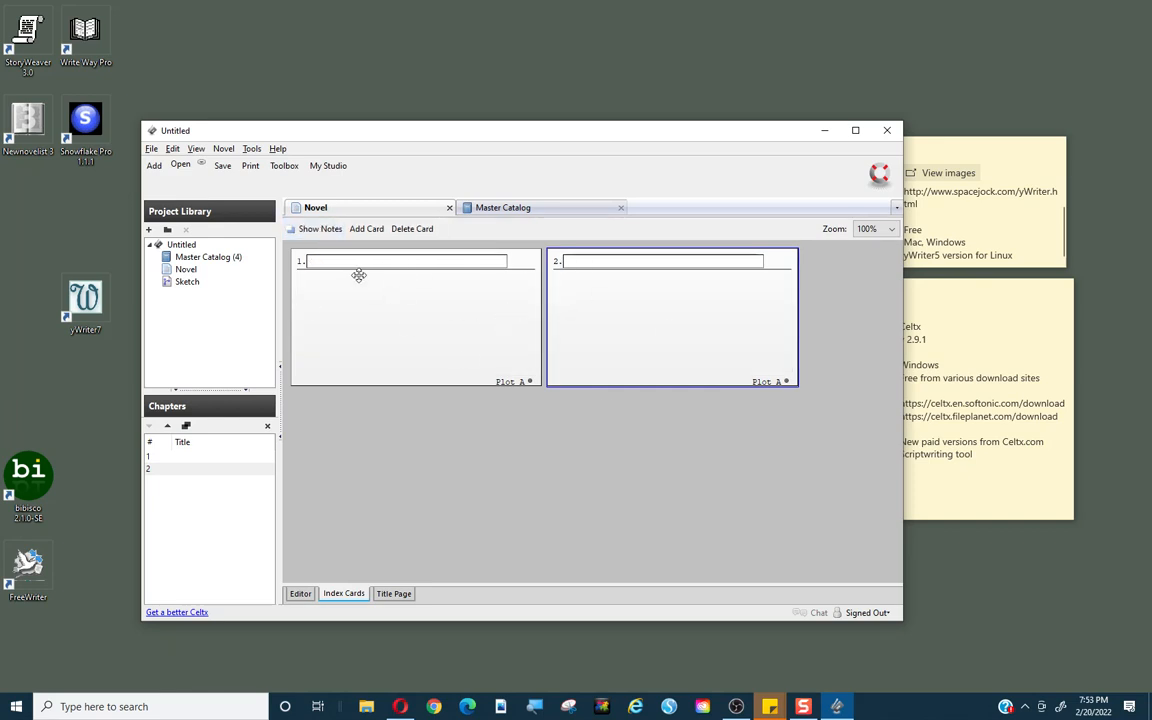
click(355, 260)
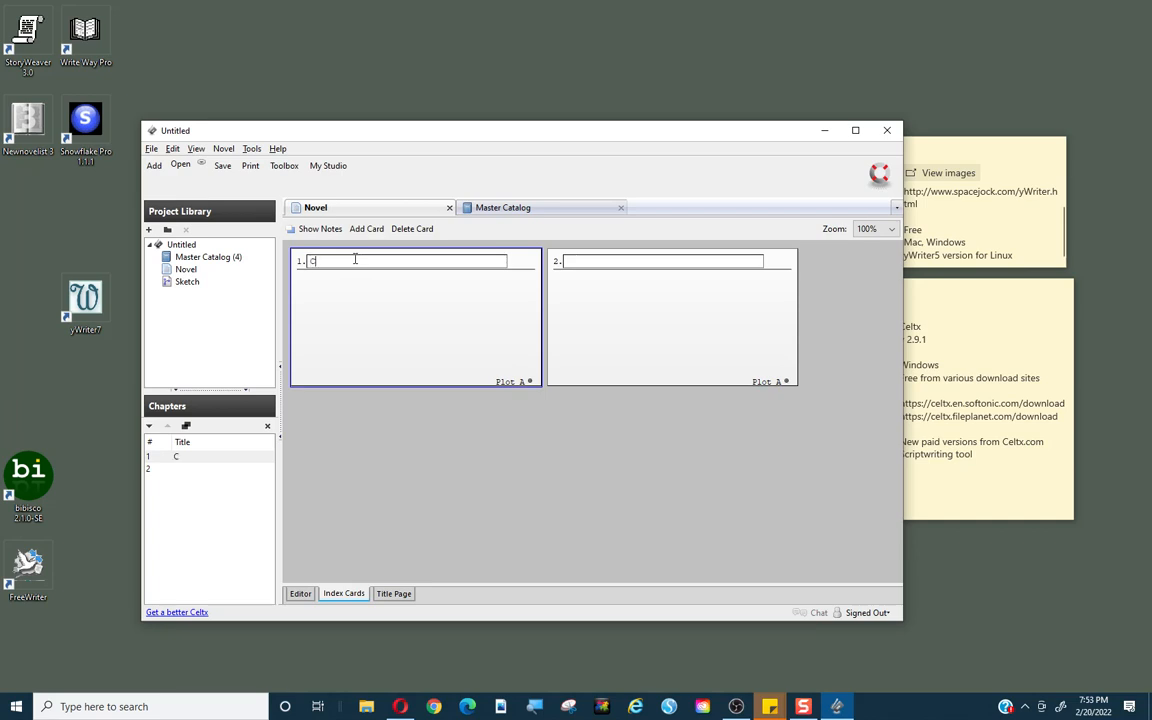
text(Chapter)
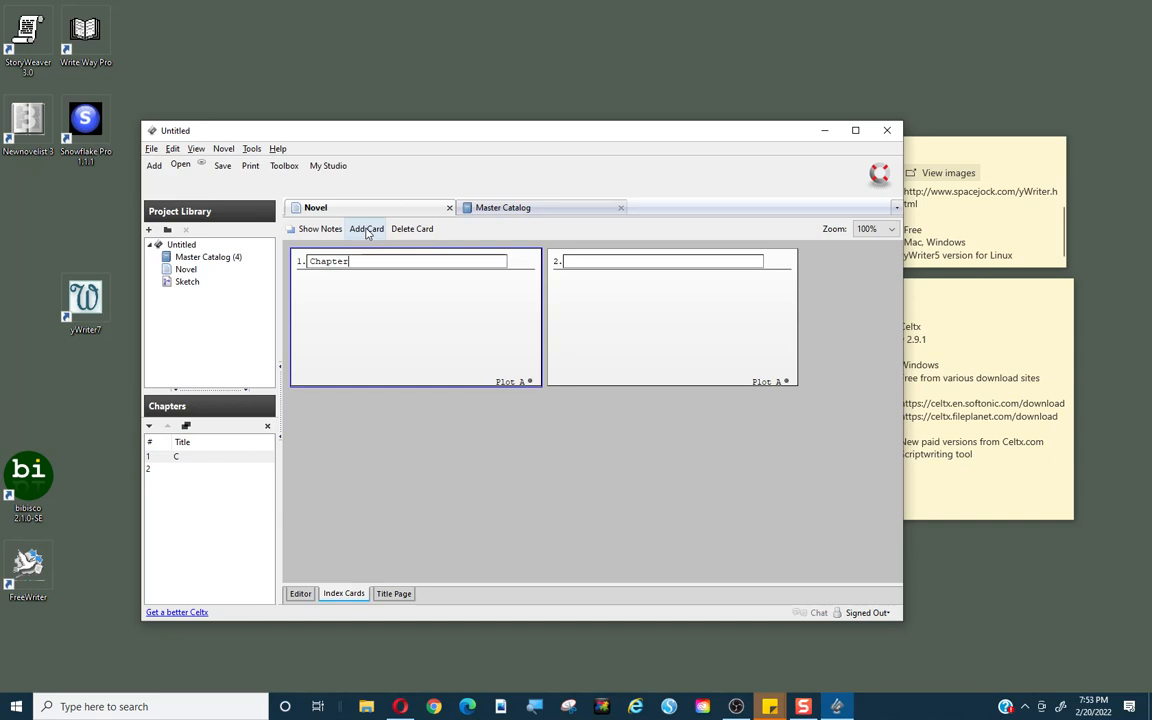
text( 1 - Bad boss)
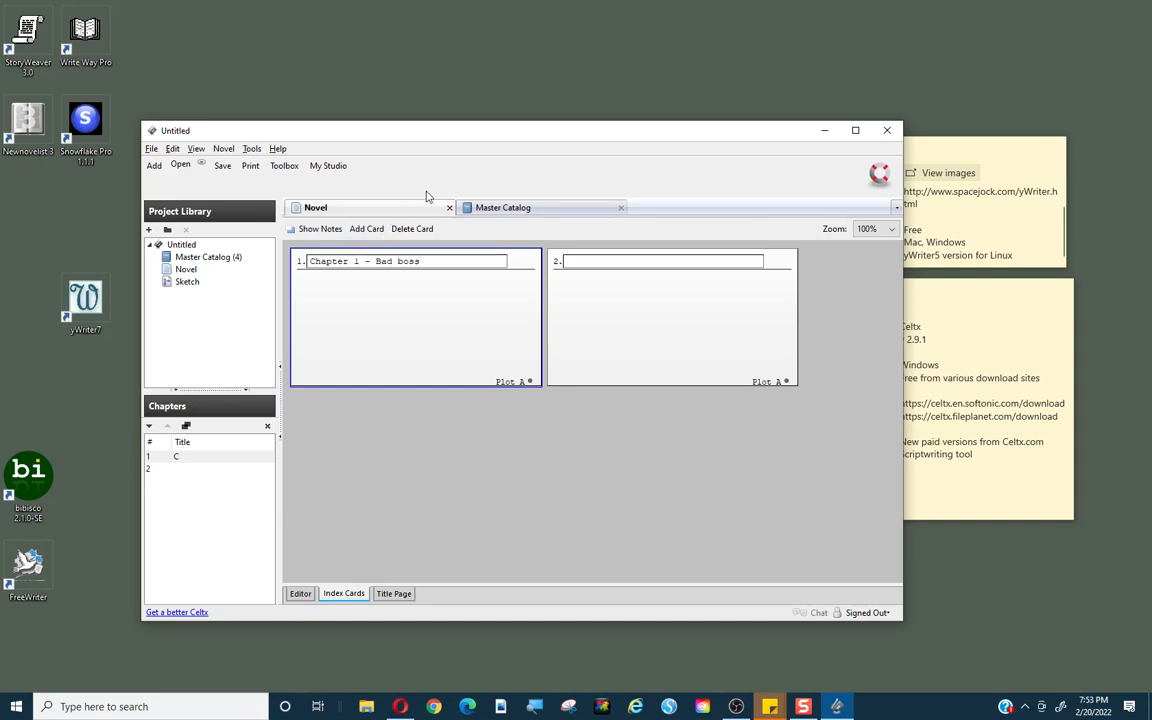
click(627, 260)
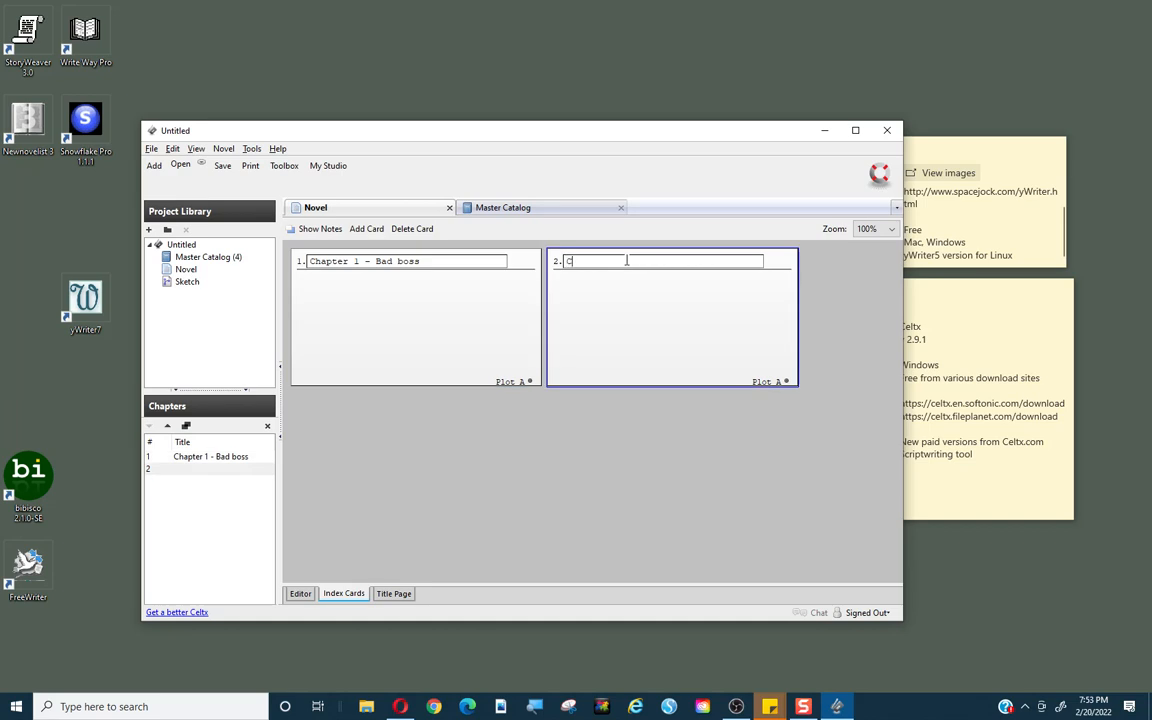
text(Chapter 2 - Travel)
click(671, 332)
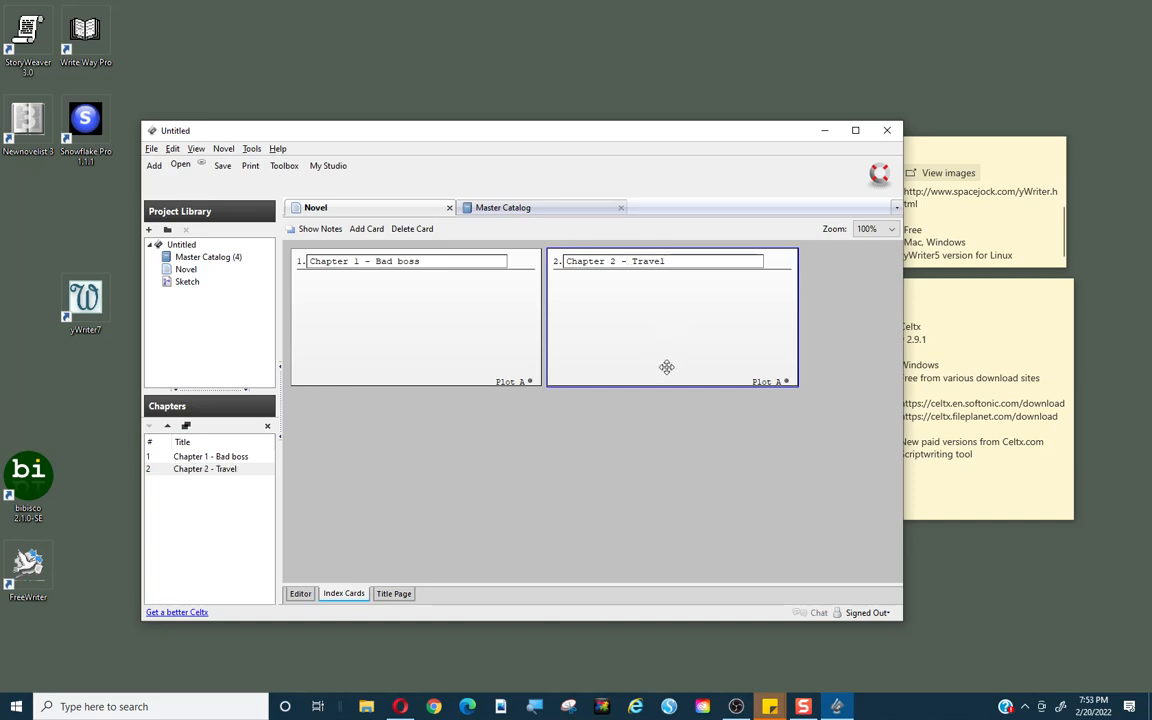
click(510, 384)
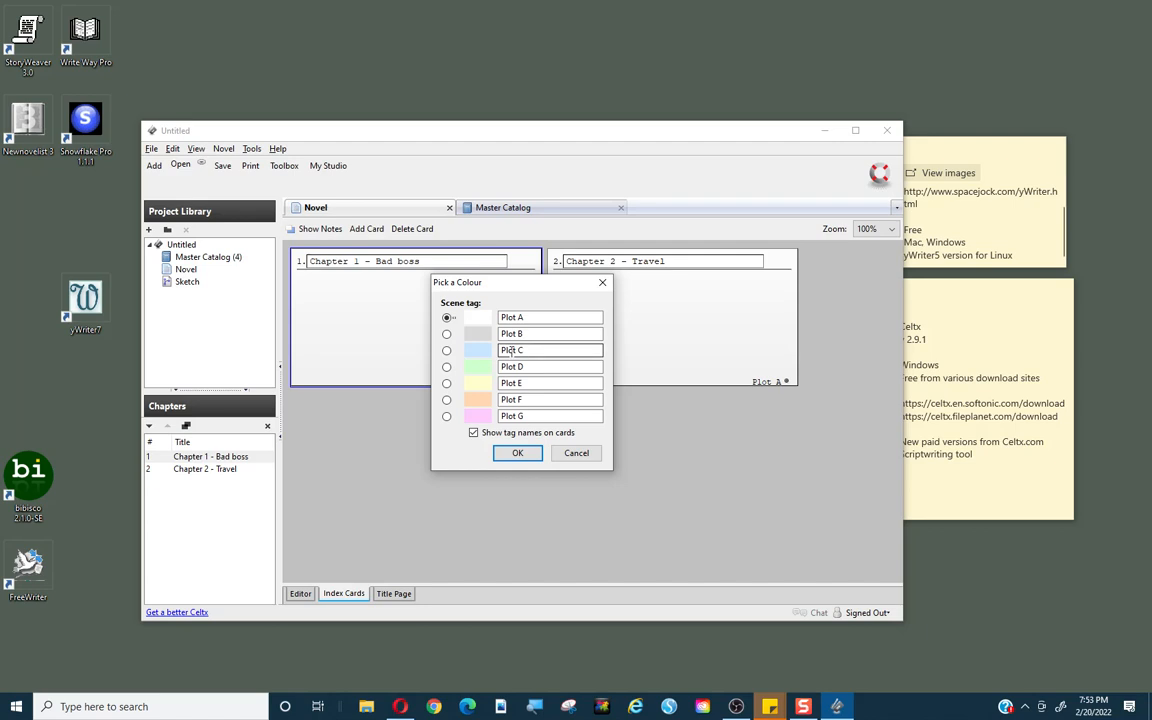
click(513, 453)
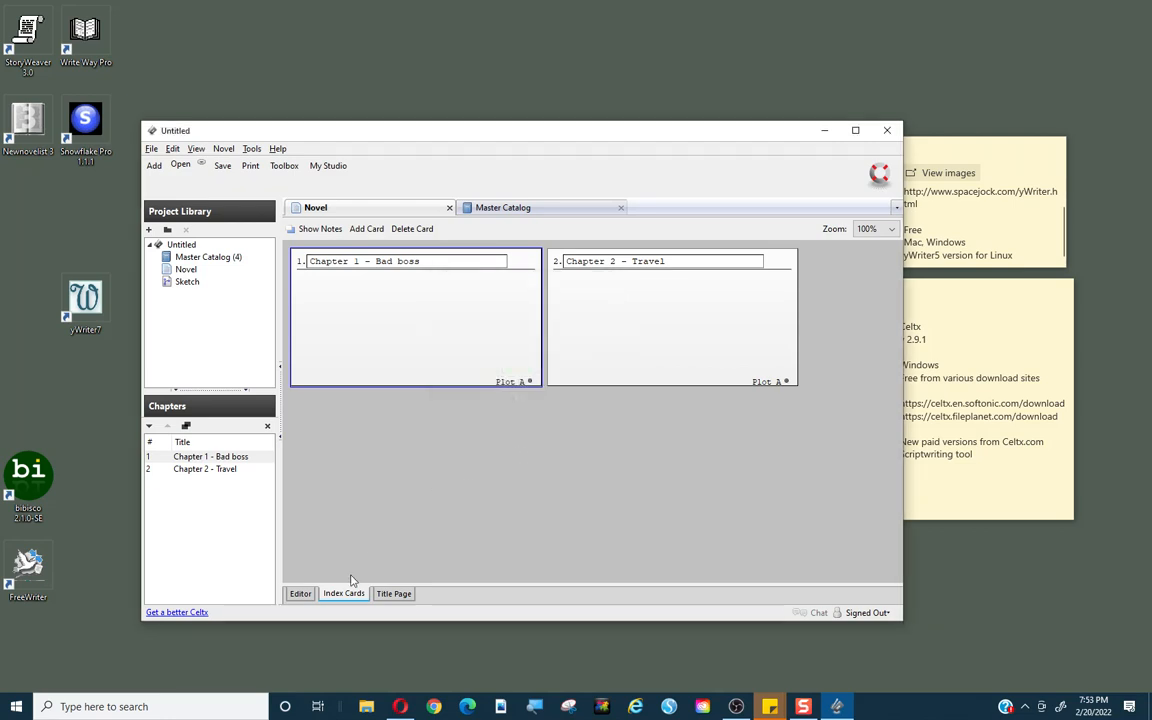
In the editor, write under Chapter 1 that the female character "goes to work and gets fired", and under Chapter 2 that she "goes home".
click(300, 594)
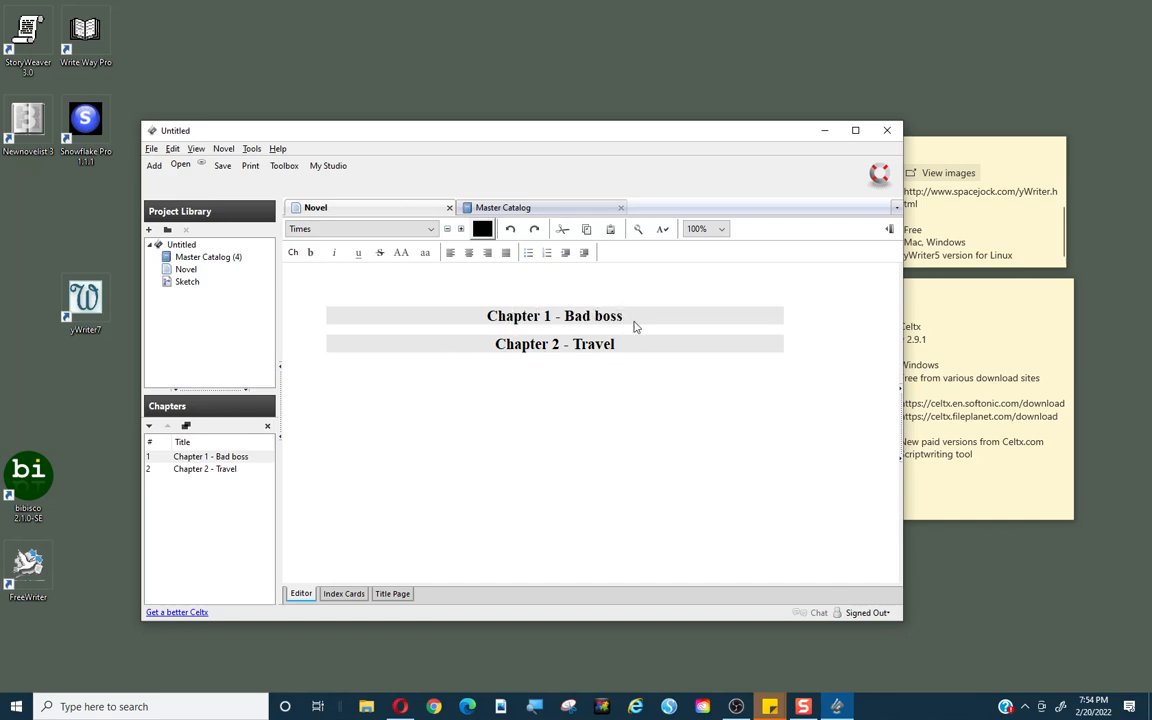
key(Return)
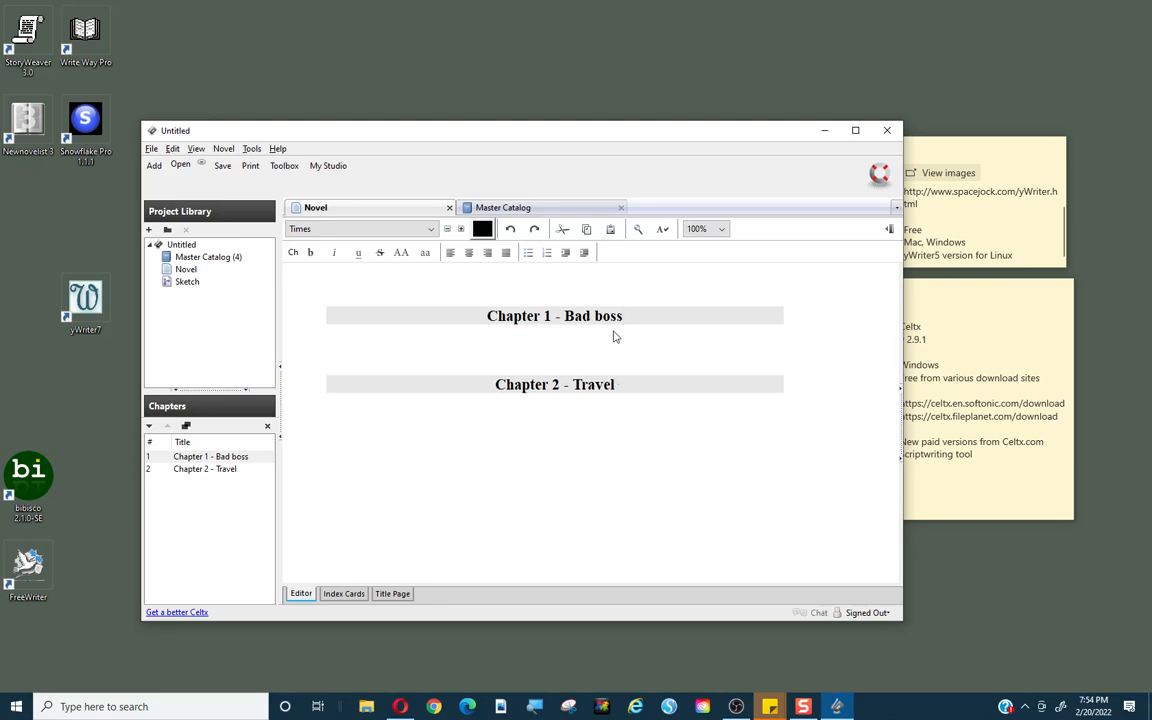
text(Sally goes to work)
text(and gets fired)
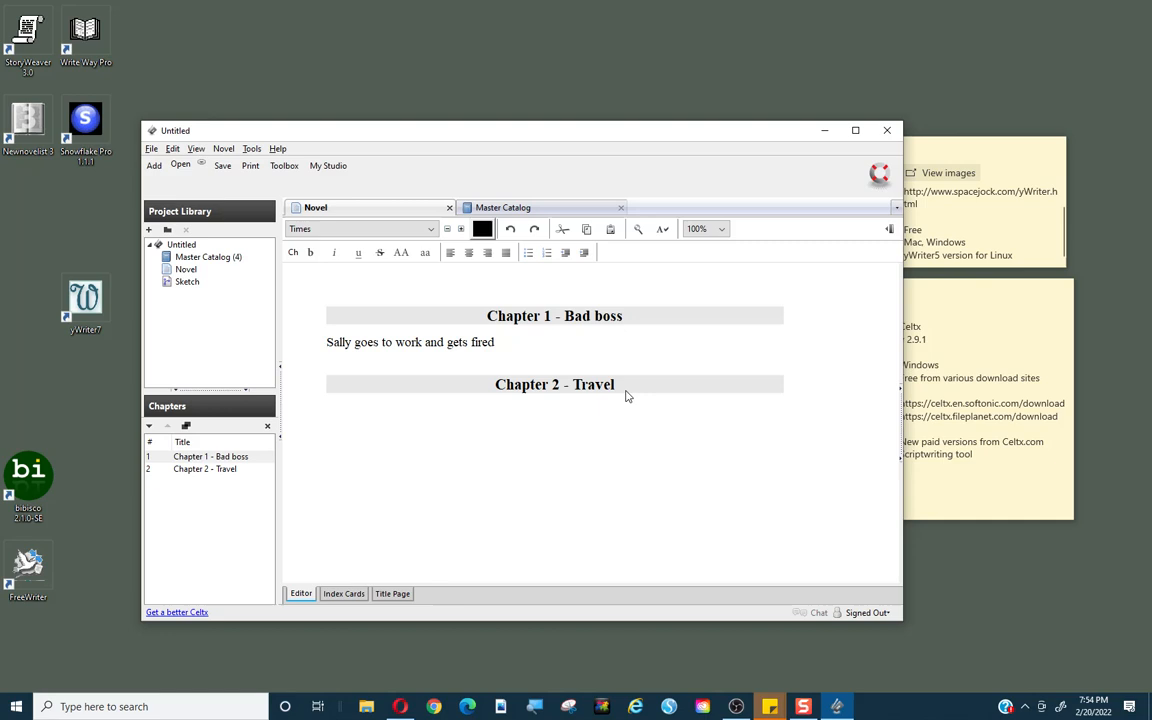
text( Chapter 2 - Travel Sally goes home)
Move the "Chapter 1 - Bad boss" index card behind "Chapter 2 - Travel" and review the chapter order in the editor.
click(353, 594)
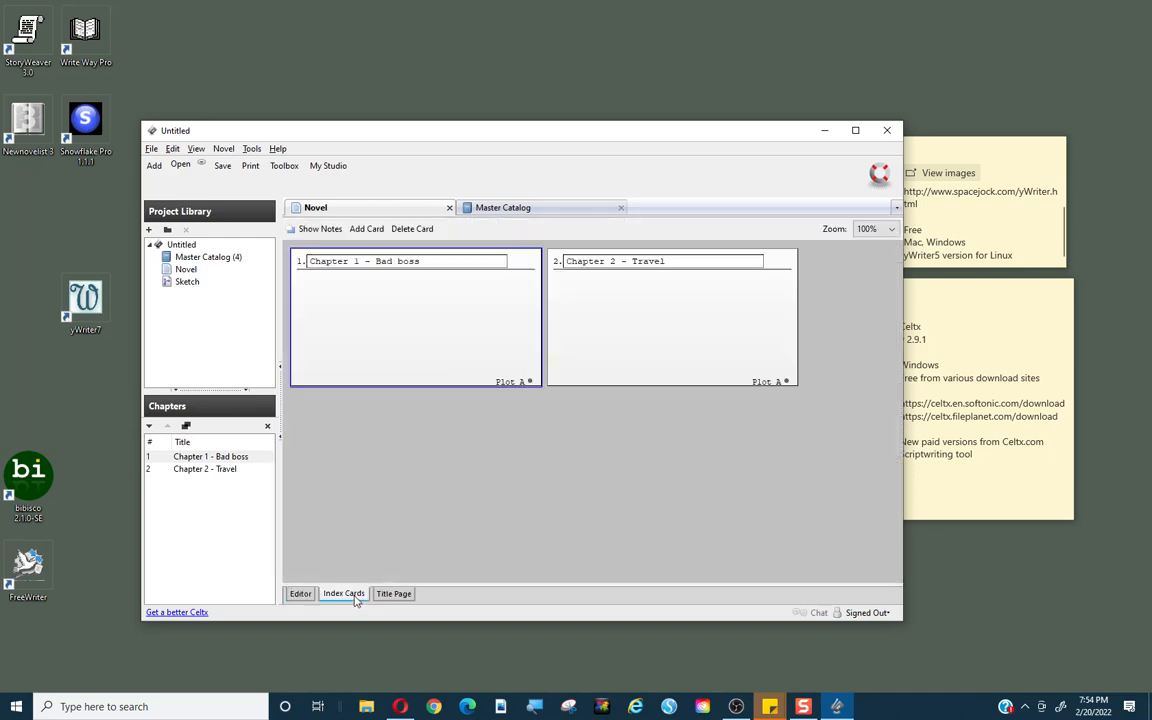
drag(395, 363, 355, 347)
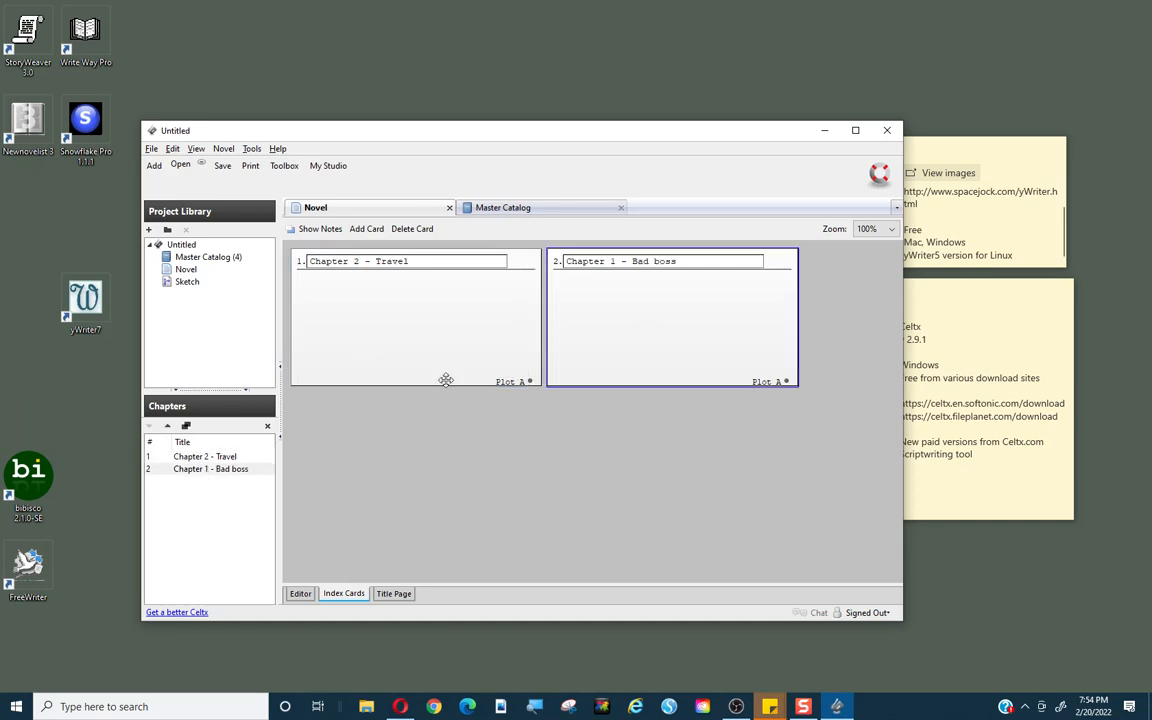
click(300, 594)
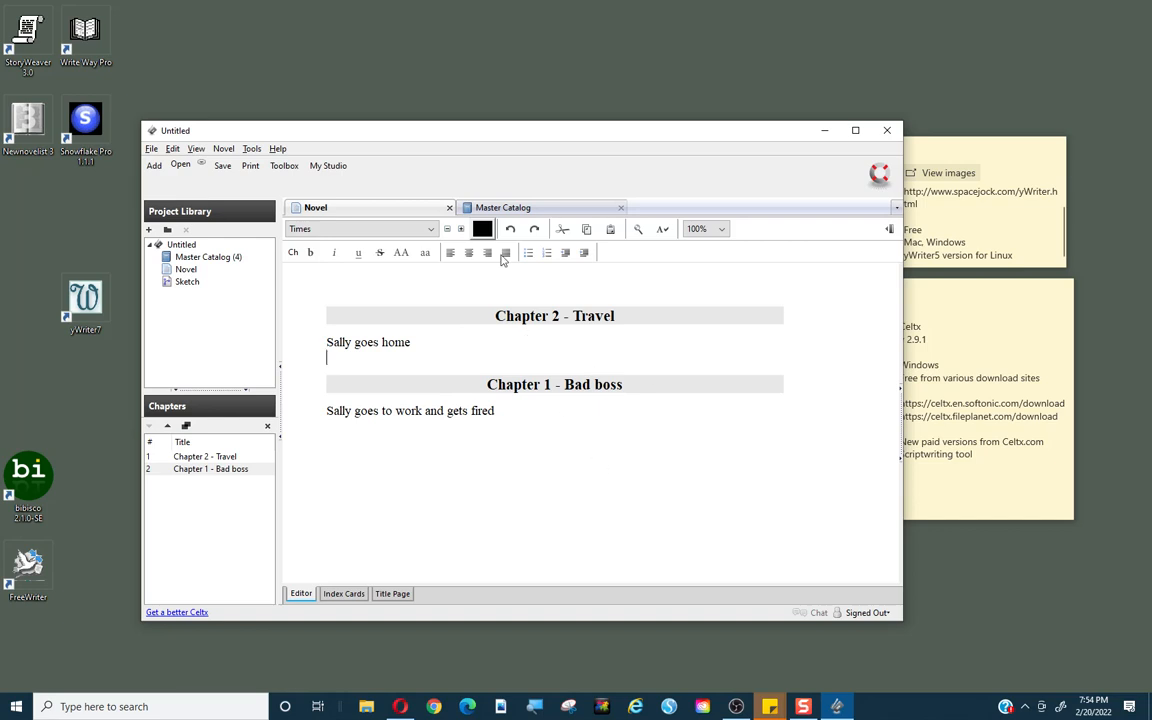
View the novel's title page form, then close the project without saving the changes.
click(396, 596)
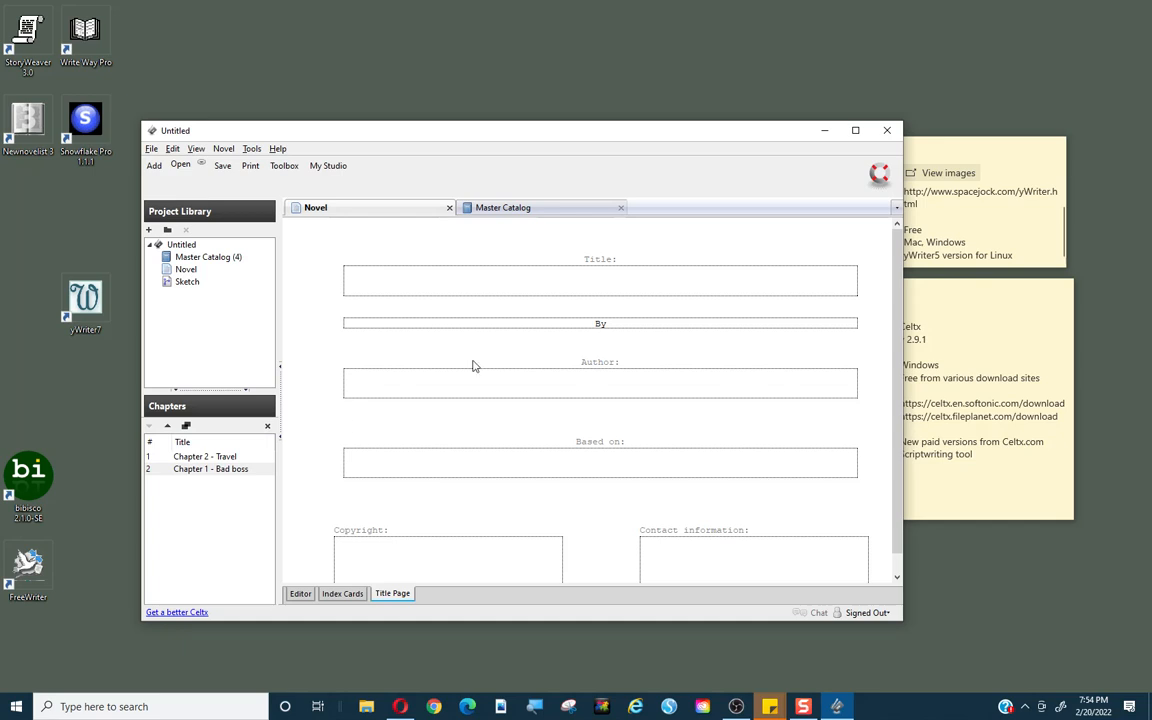
click(887, 130)
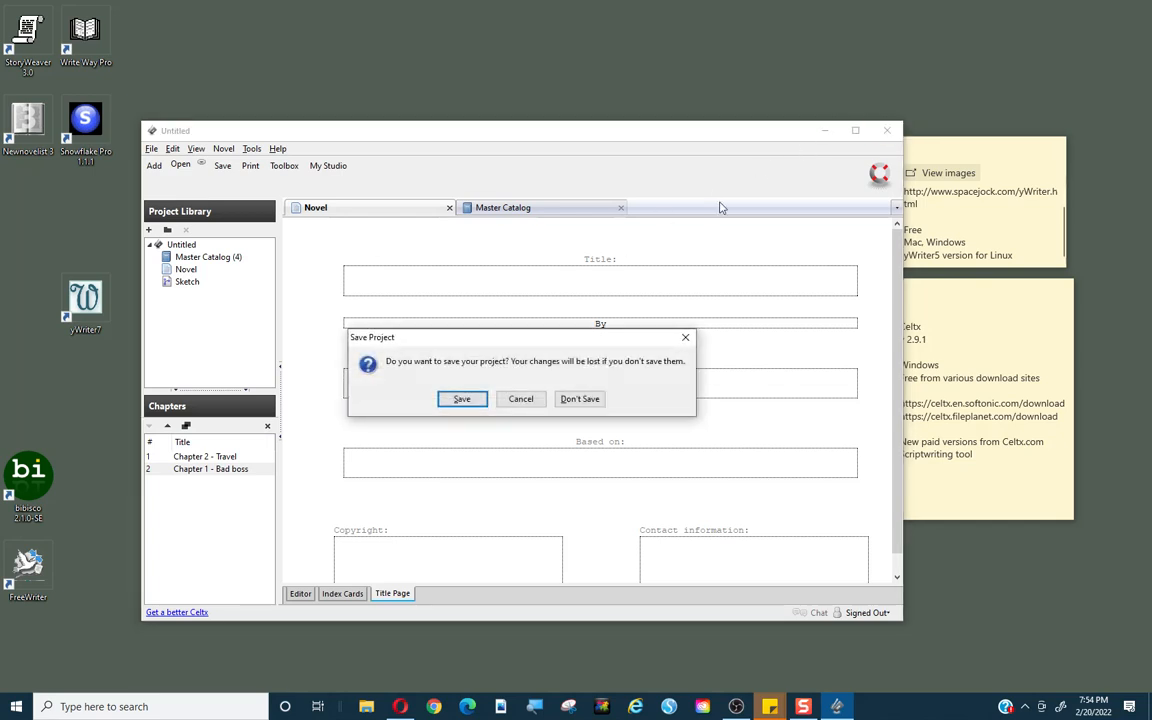
click(585, 399)
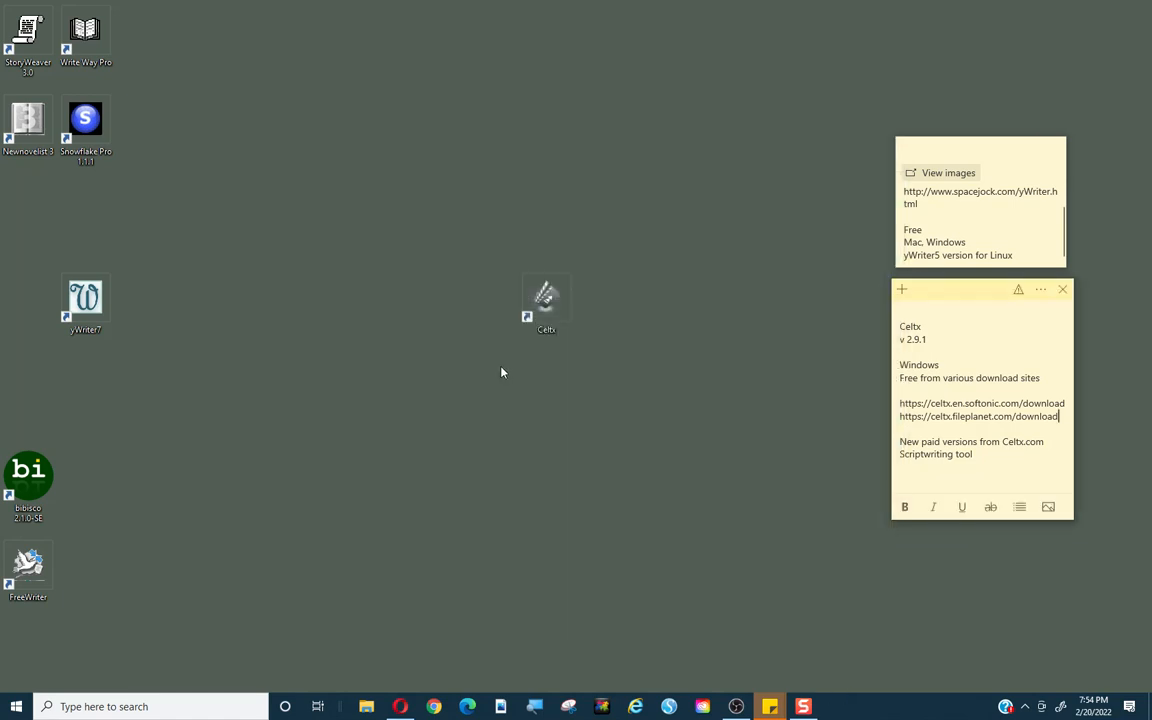
Put the Celtx desktop shortcut below the Newnovelist 3 one and bring the yWriter7 shortcut out to the middle of the desktop.
drag(549, 300, 598, 384)
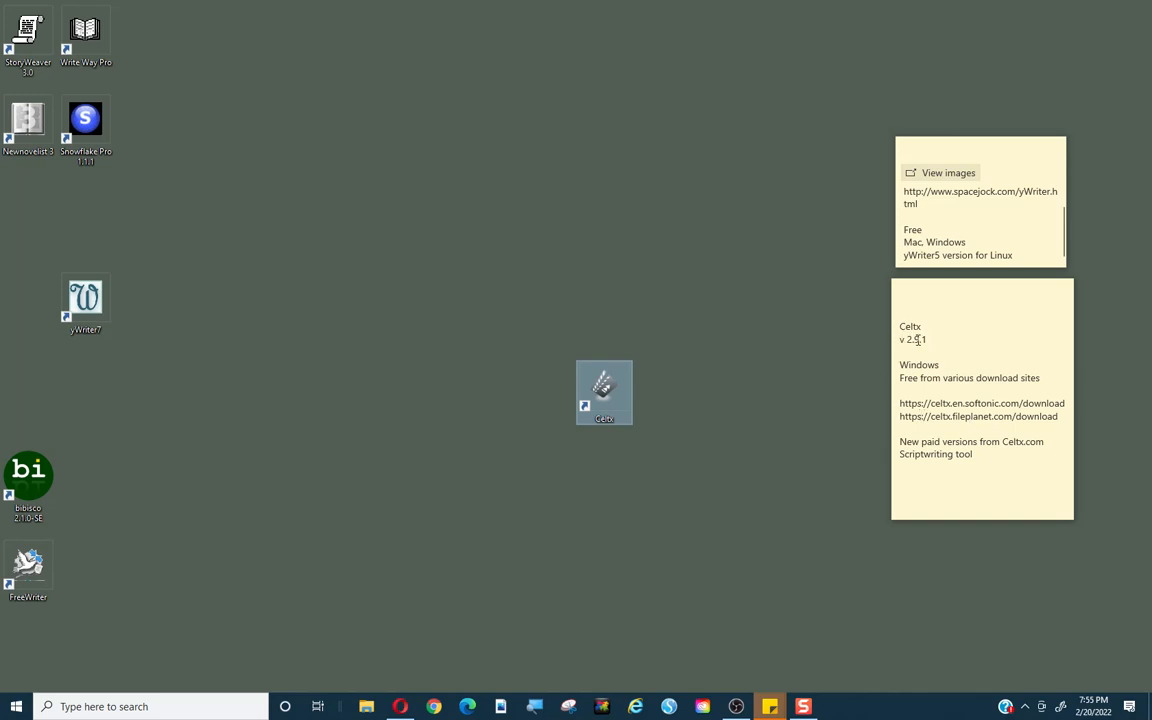
drag(606, 392, 31, 225)
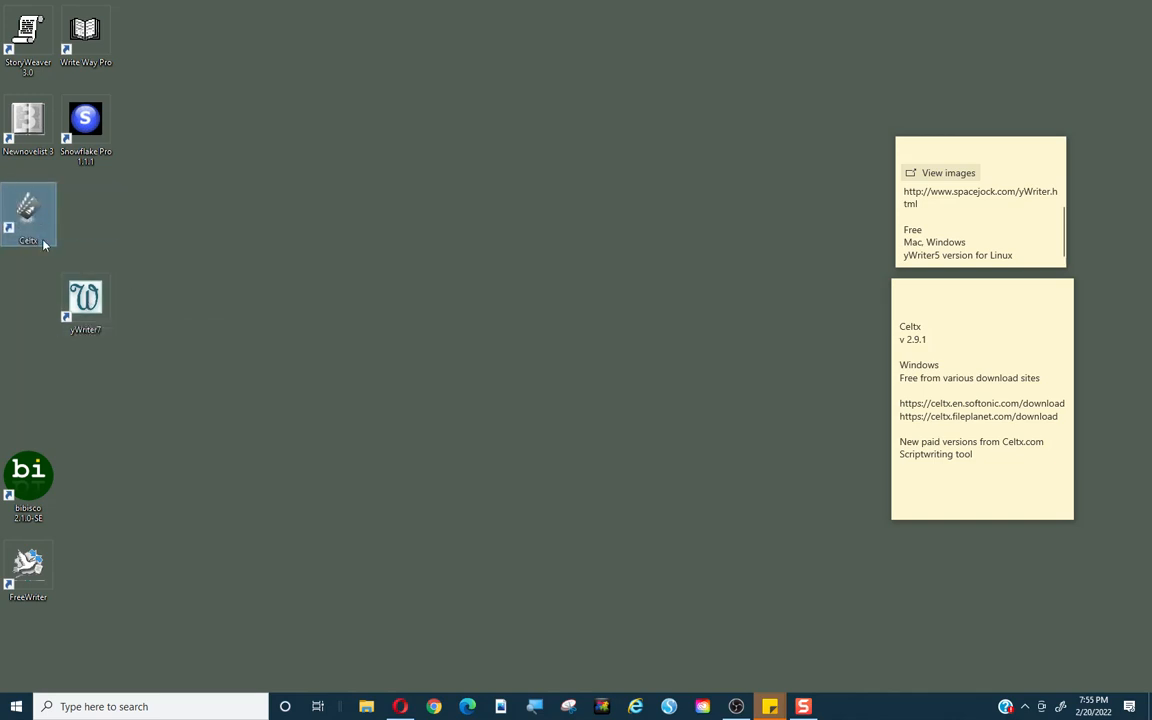
click(91, 308)
drag(91, 308, 514, 337)
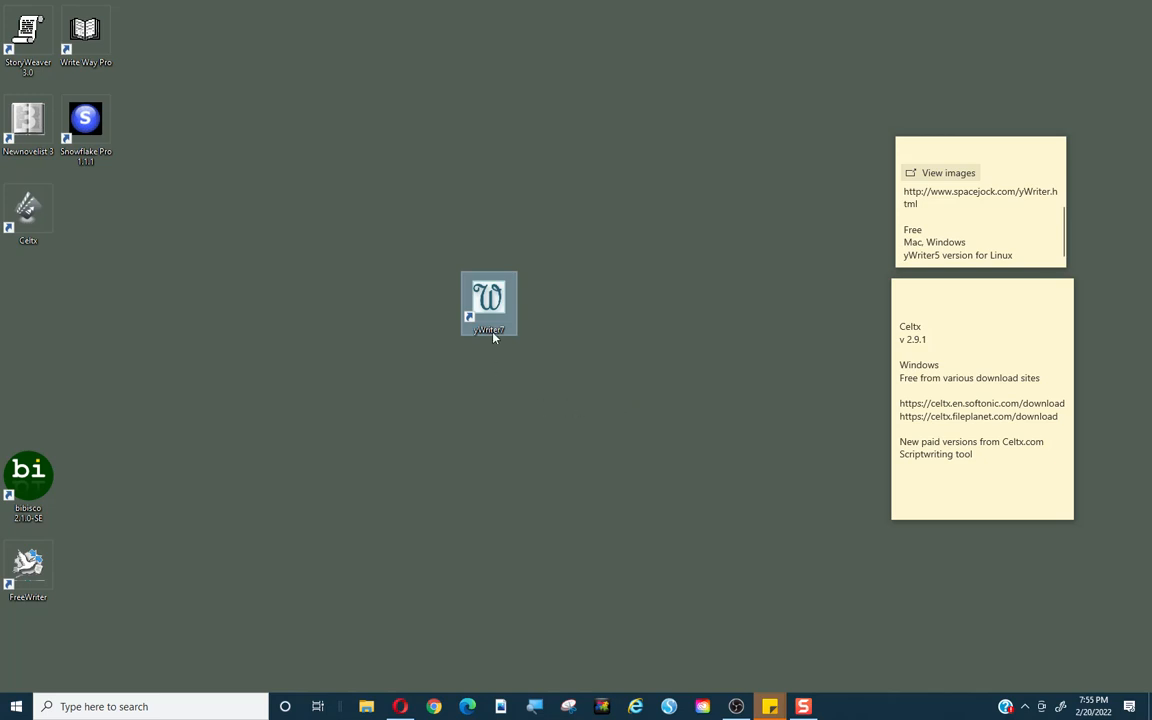
Launch yWriter7 from its desktop shortcut and shift its window slightly so more of the sticky notes shows.
click(936, 257)
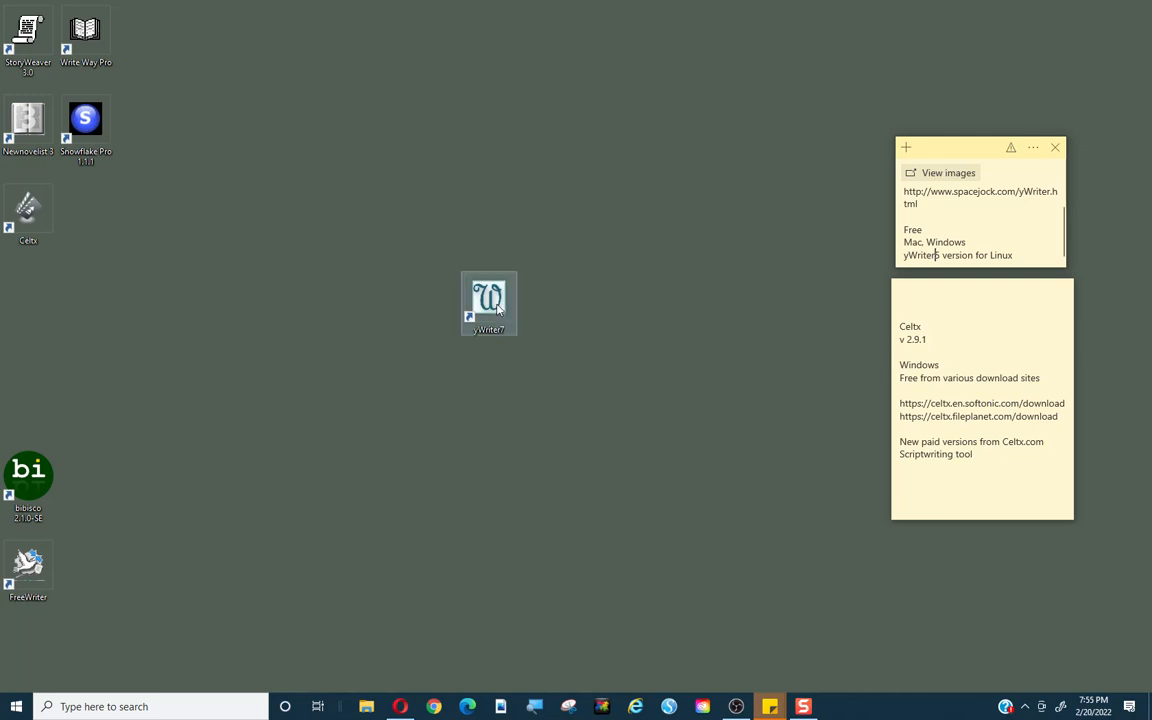
double_click(497, 310)
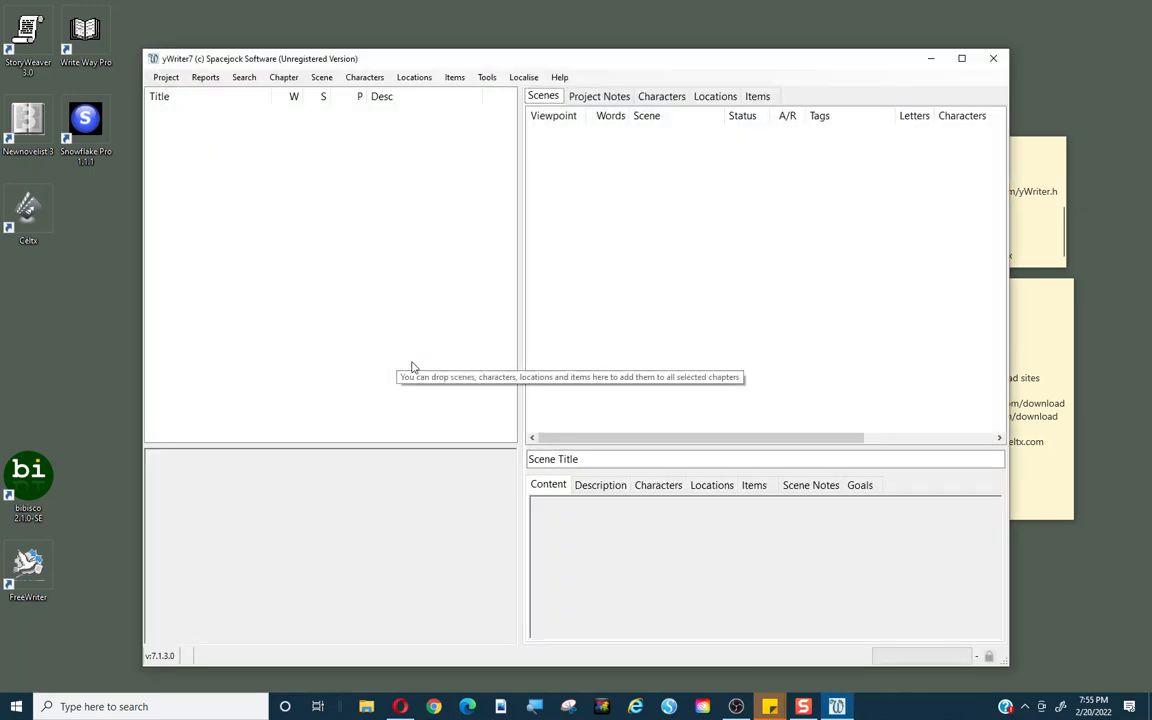
drag(568, 64, 520, 58)
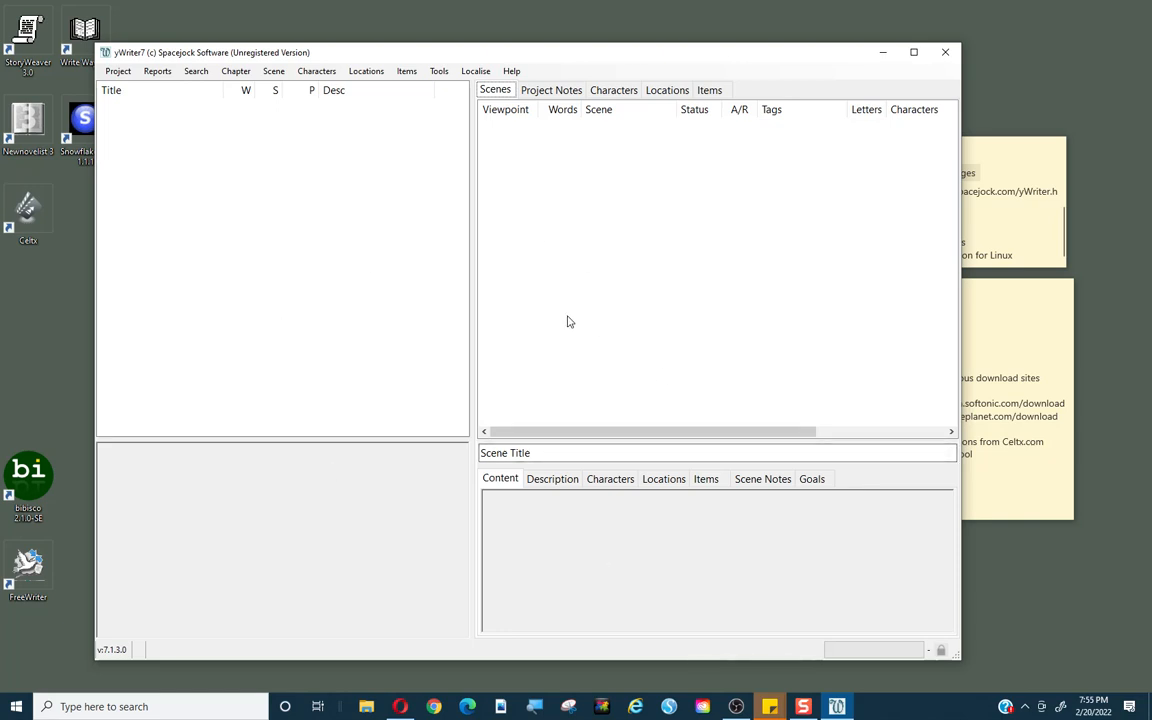
Create a new project titled "Lost house" with author "me" in the suggested project folder, and dismiss the starting hint.
click(118, 73)
click(130, 102)
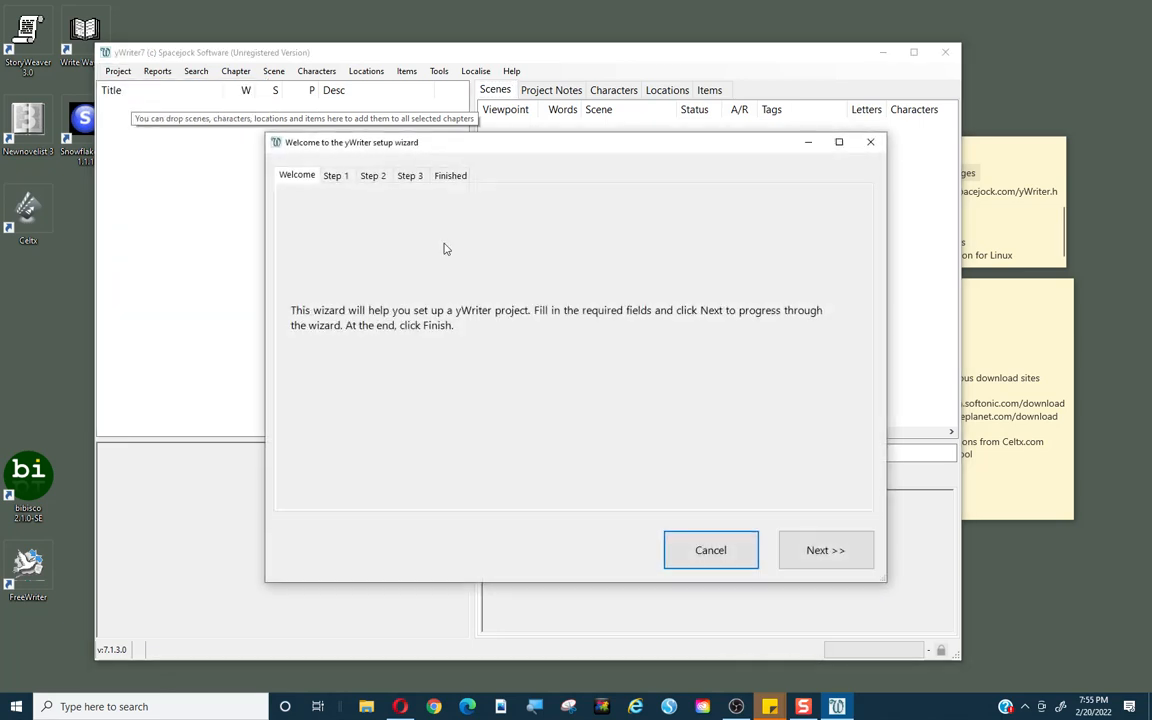
click(818, 548)
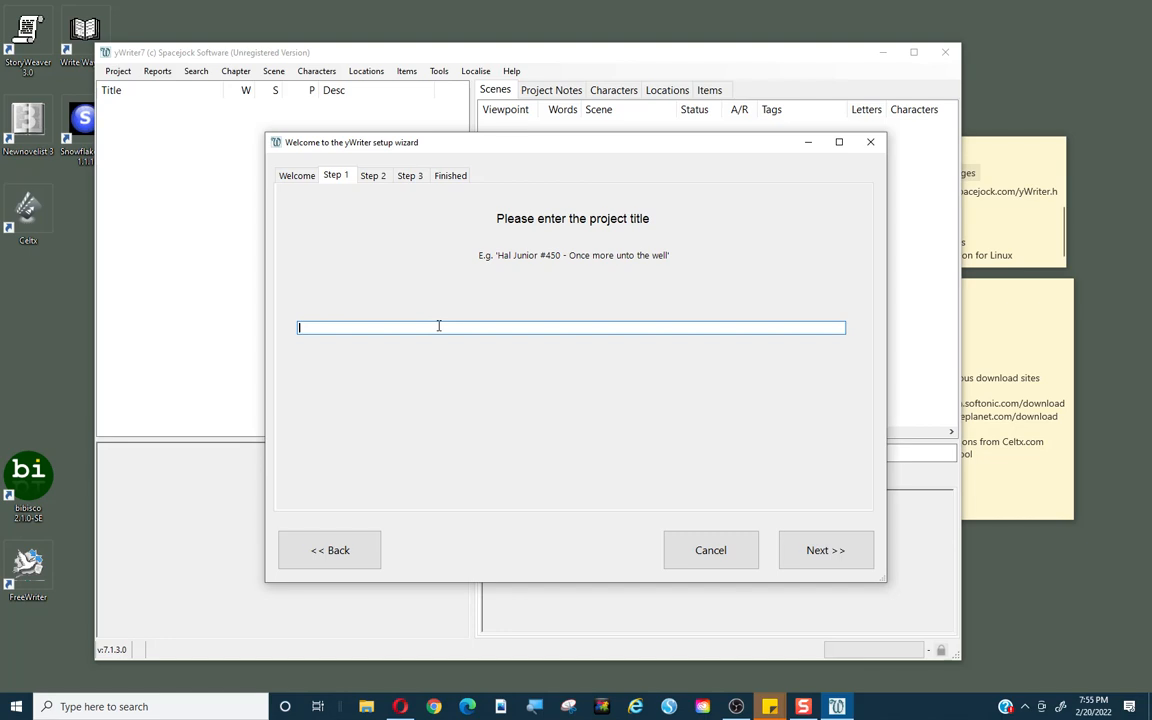
text(Lost house)
click(812, 548)
text(mee)
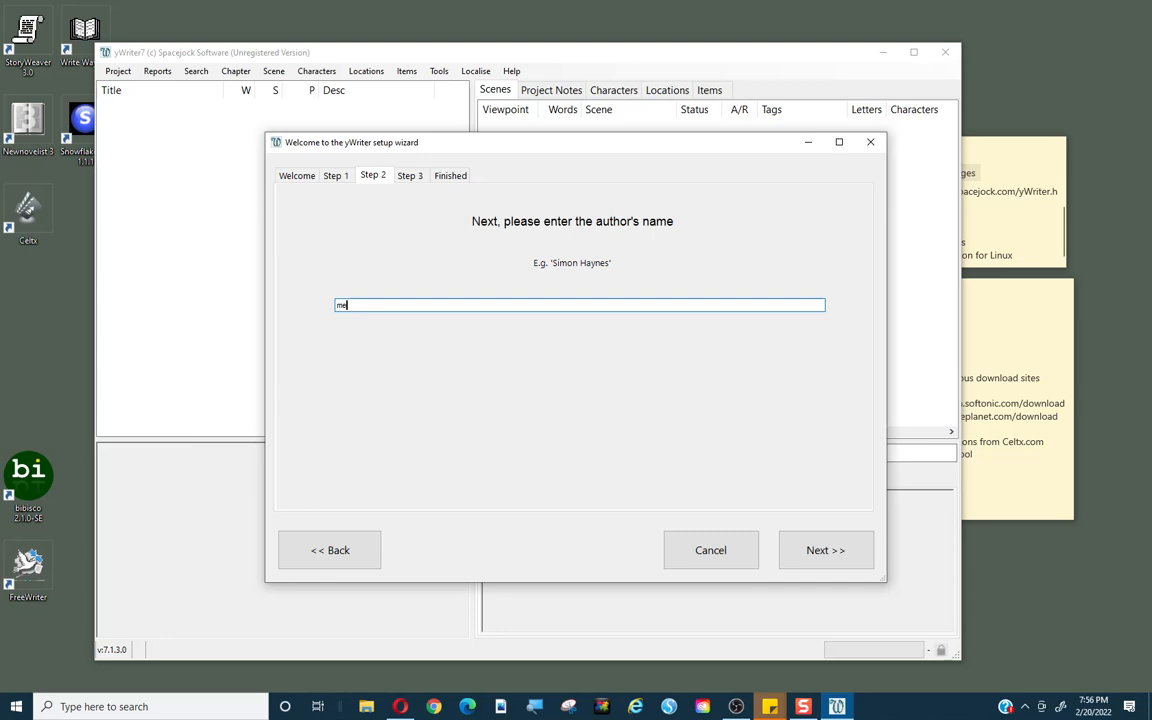
click(825, 552)
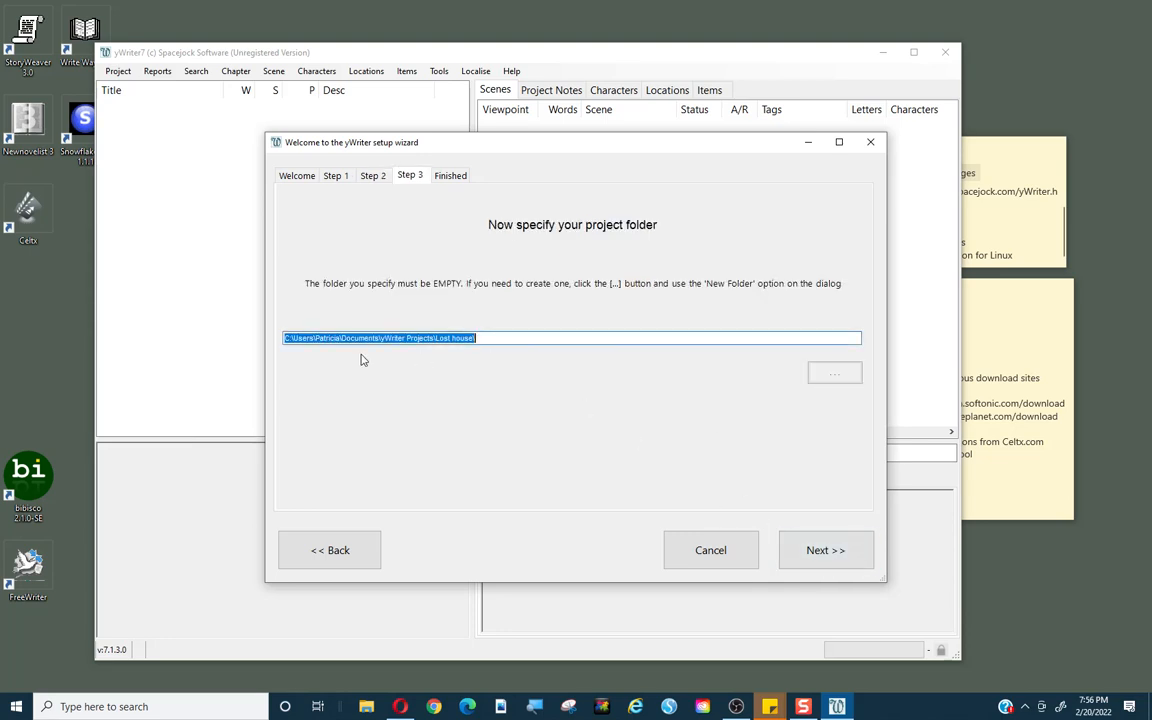
click(812, 550)
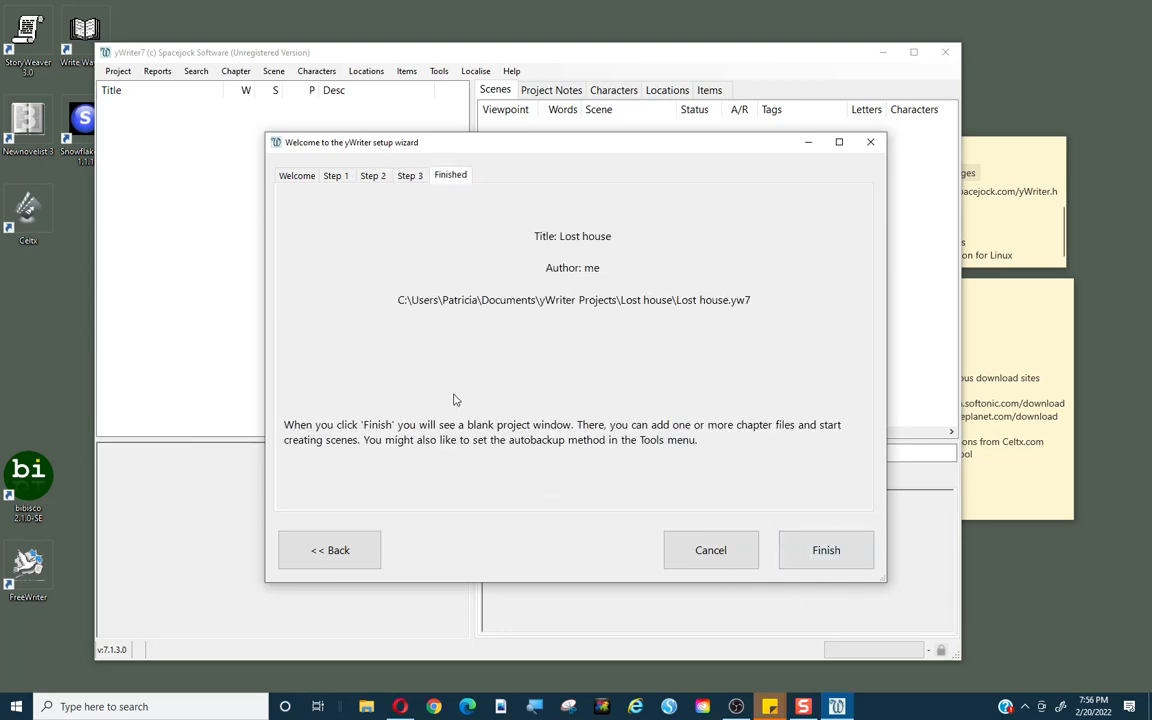
click(828, 548)
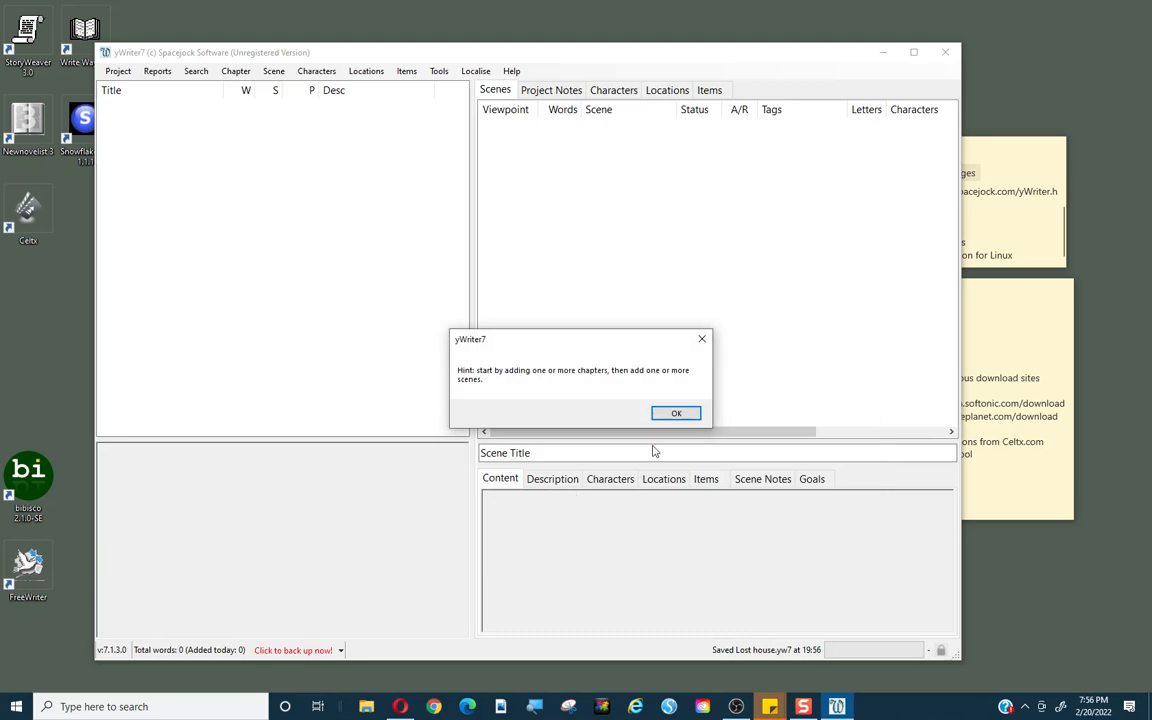
click(676, 414)
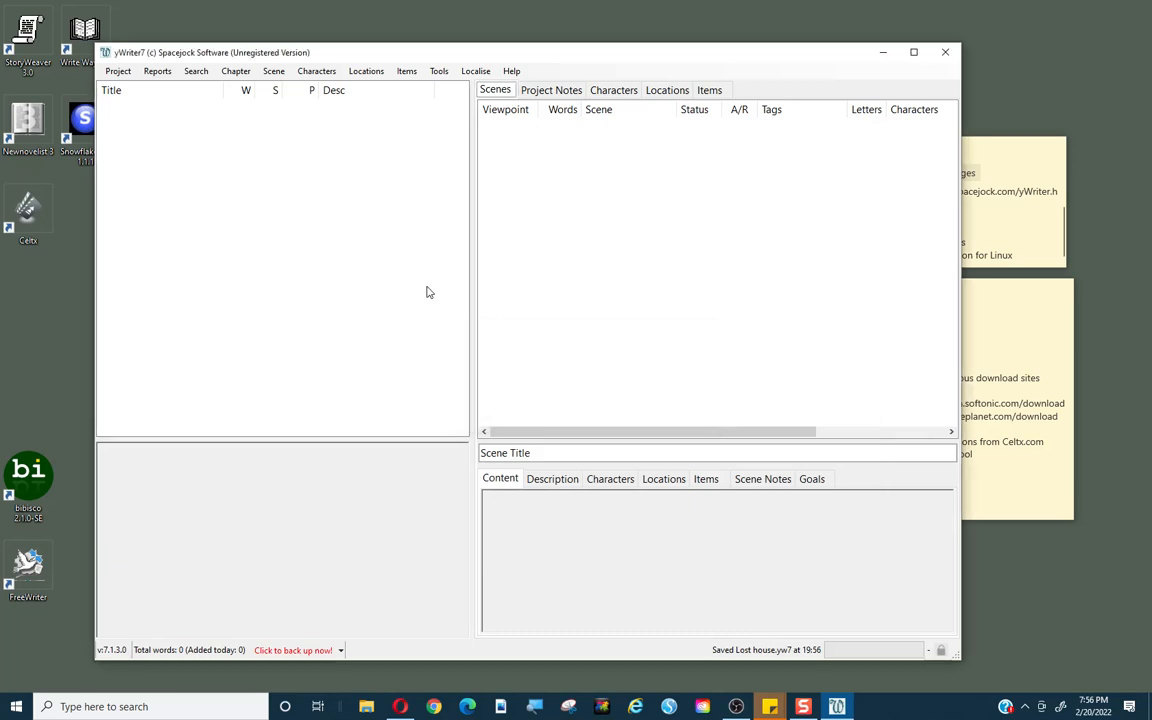
Start a new character, entering the female character's short name and full name and the description "young girl".
click(316, 72)
click(323, 88)
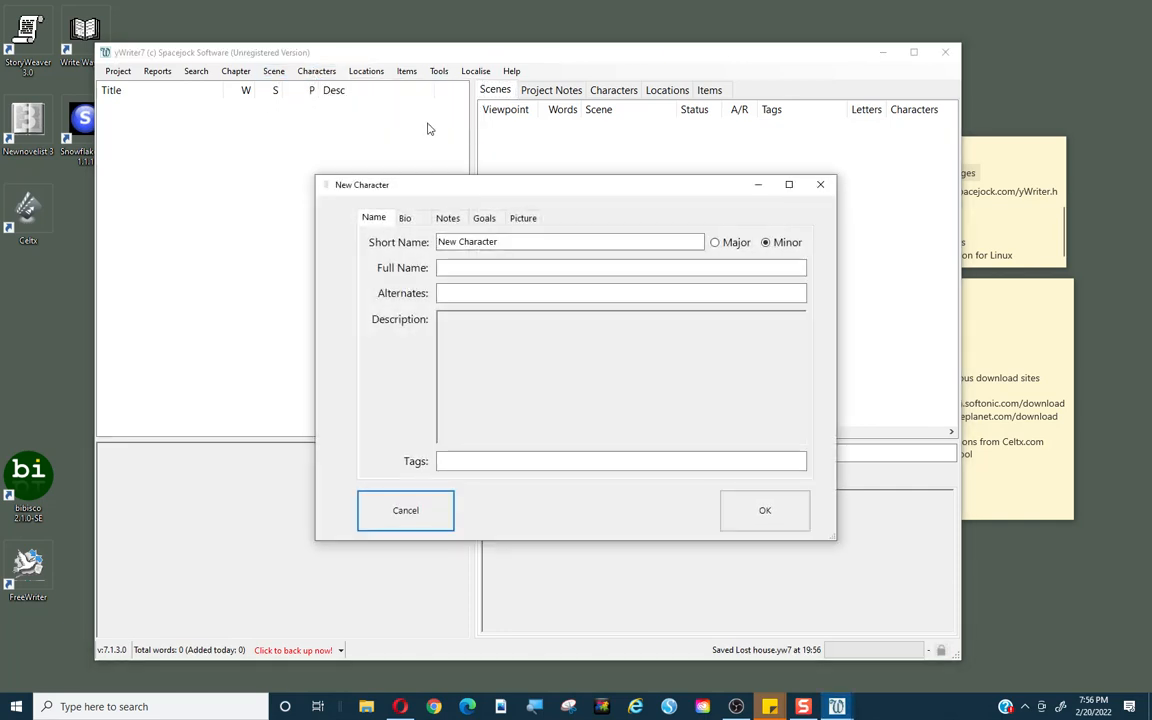
drag(508, 241, 368, 244)
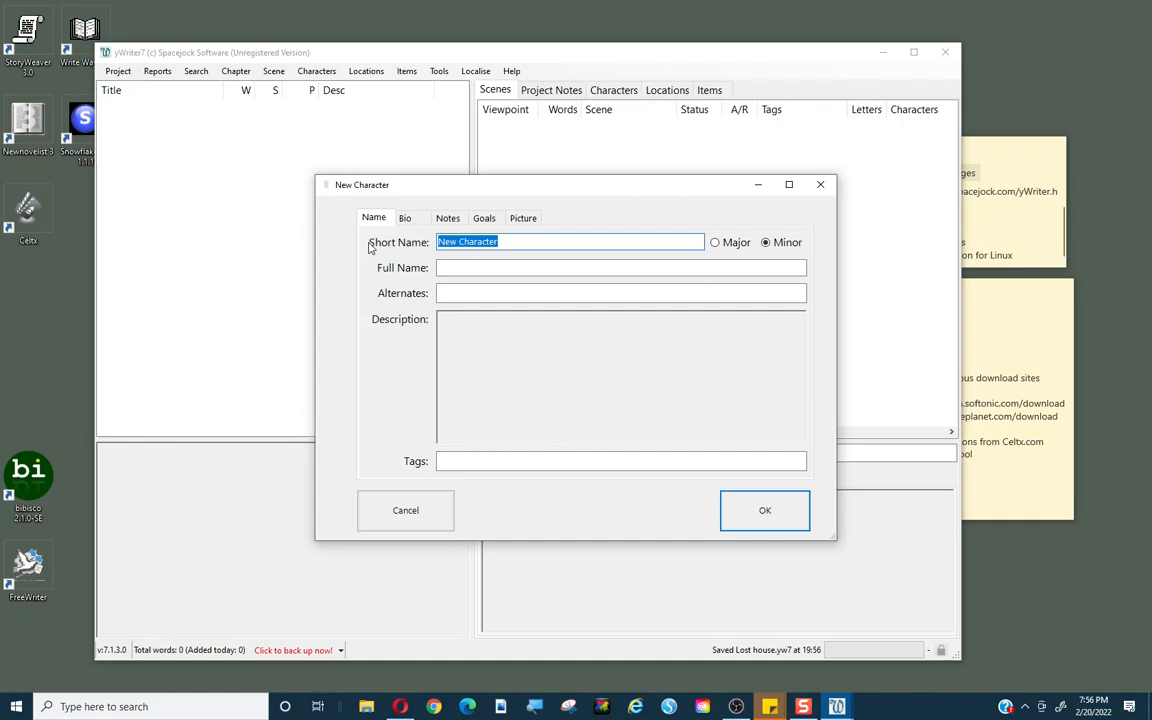
text(Sally)
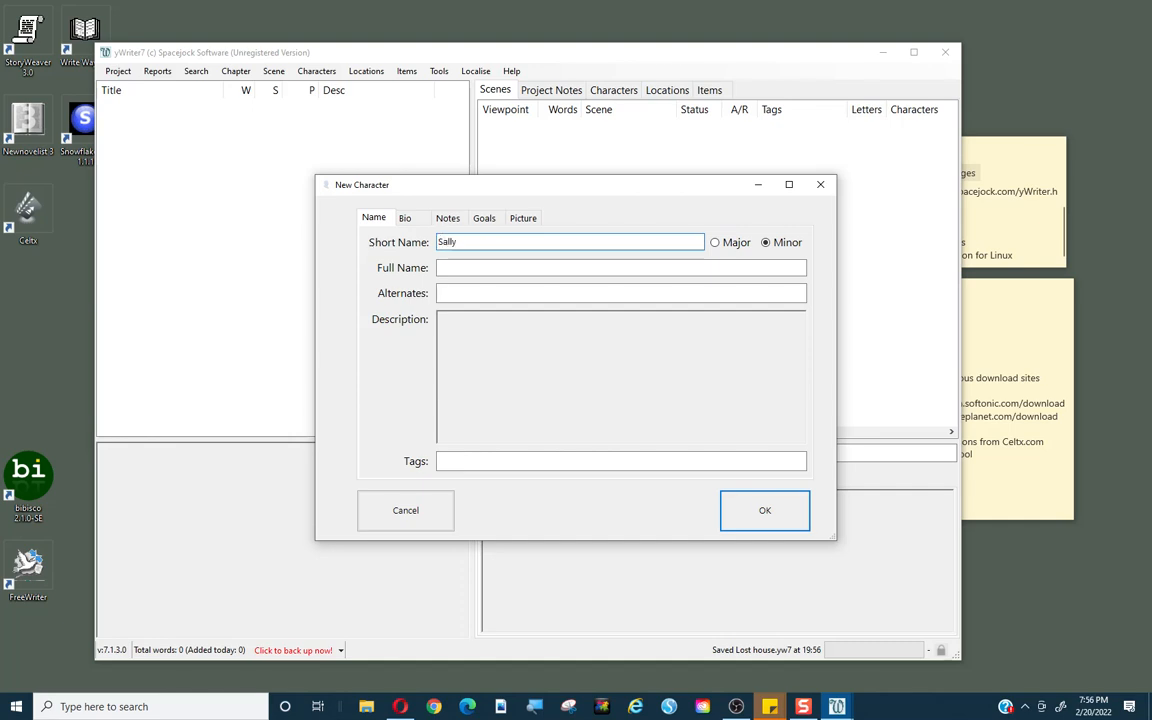
click(453, 266)
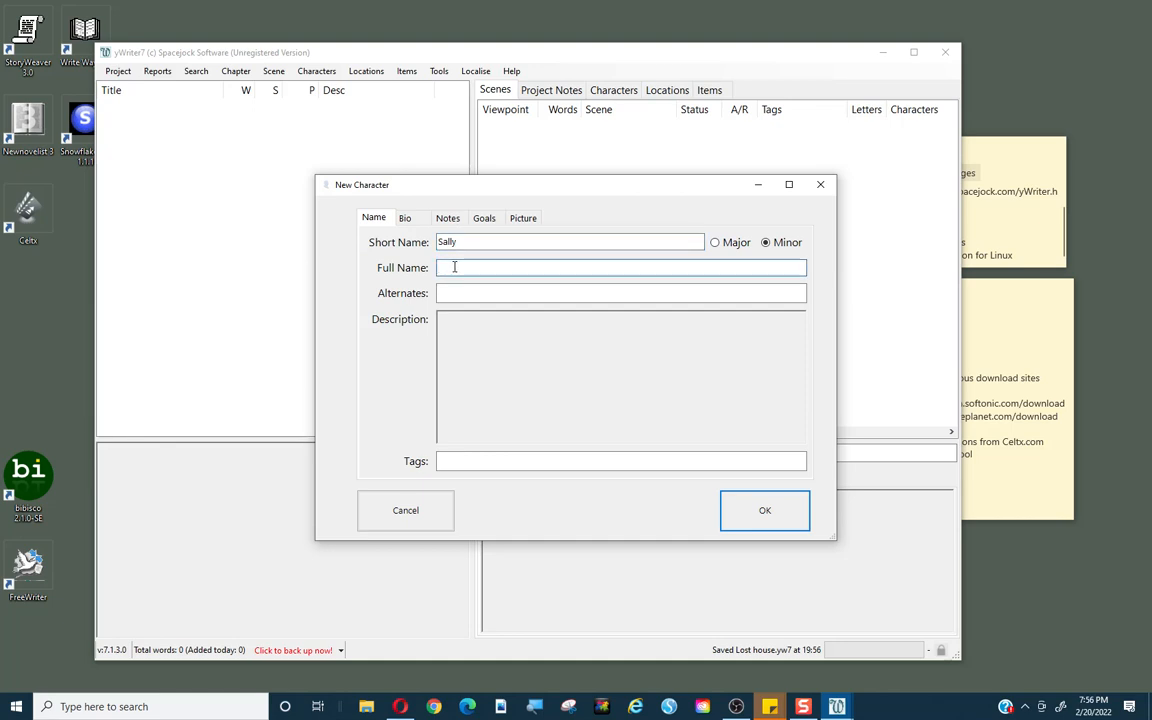
text(Sally Rose Green)
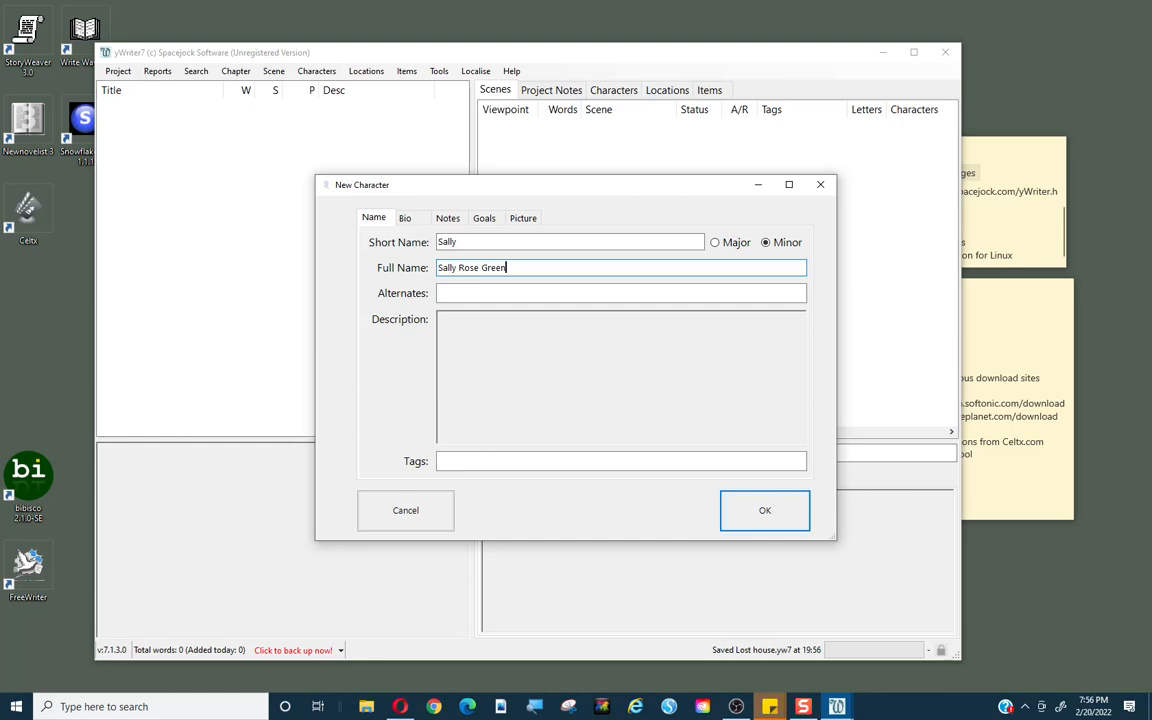
click(458, 331)
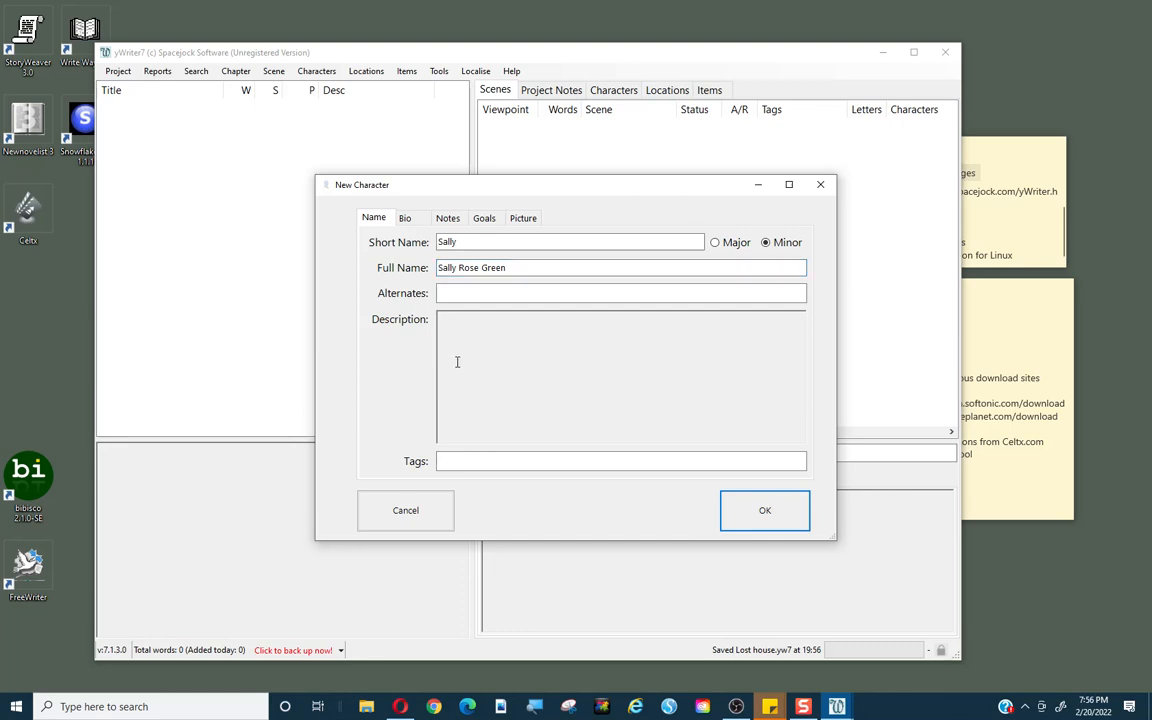
text(young girl)
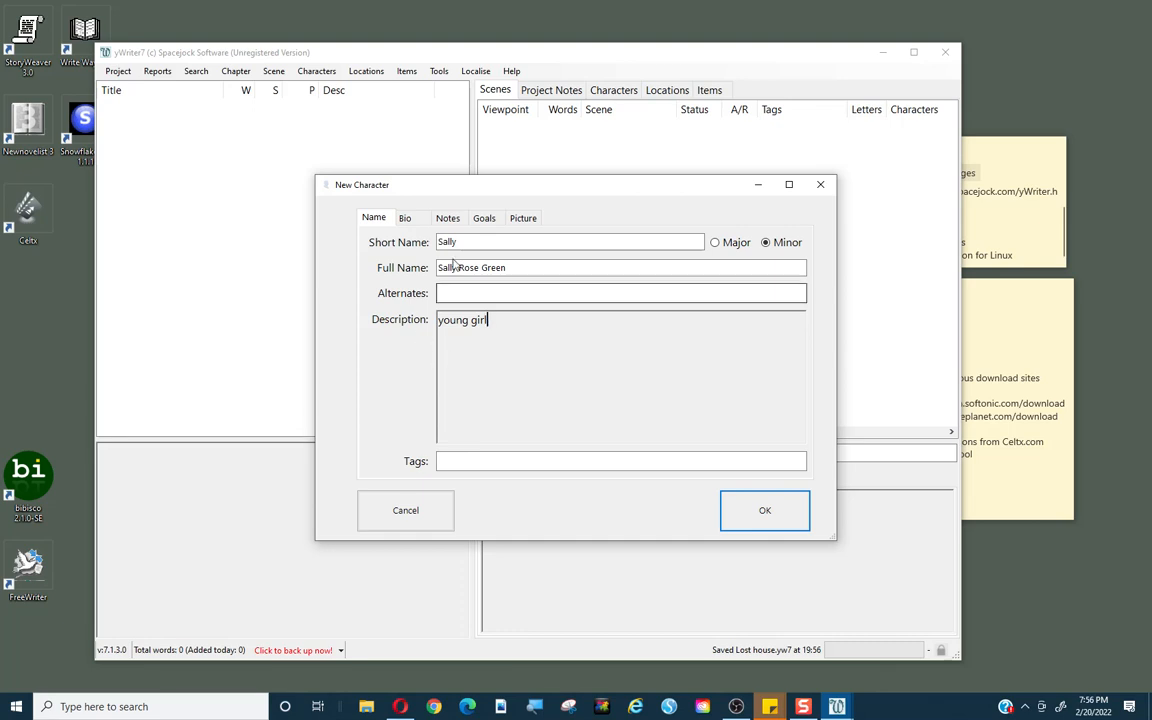
Look through the new character's Bio, Notes, Goals and Picture pages and save the character.
click(406, 219)
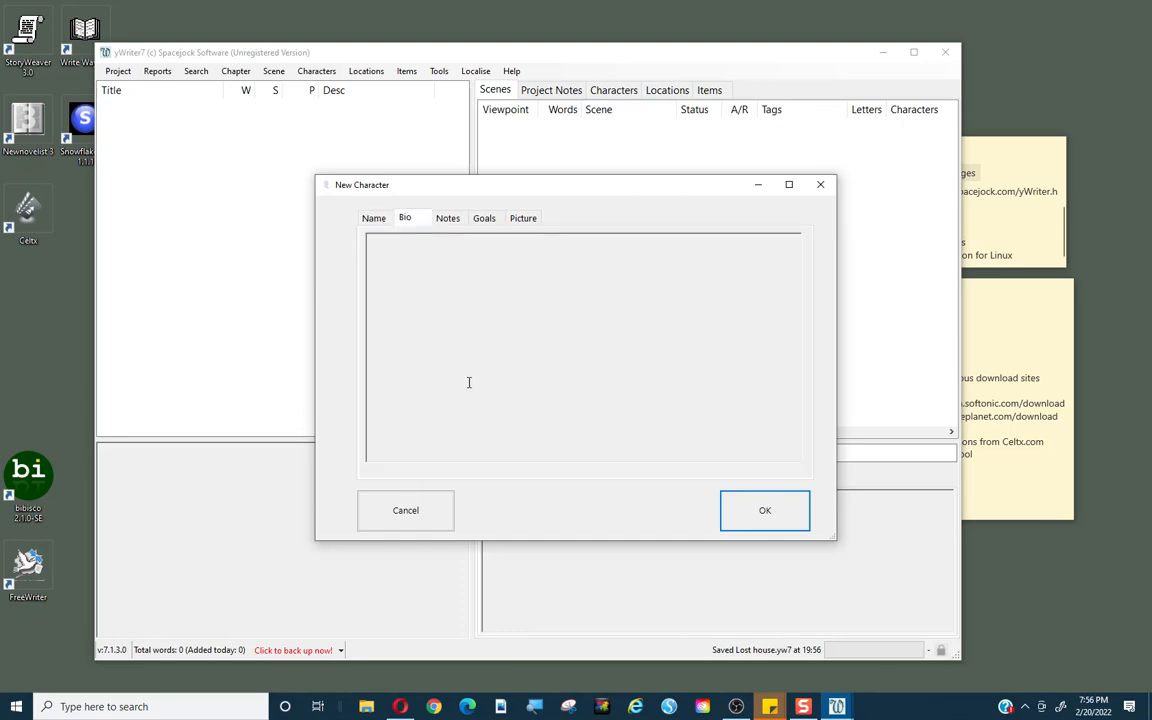
click(458, 222)
click(485, 222)
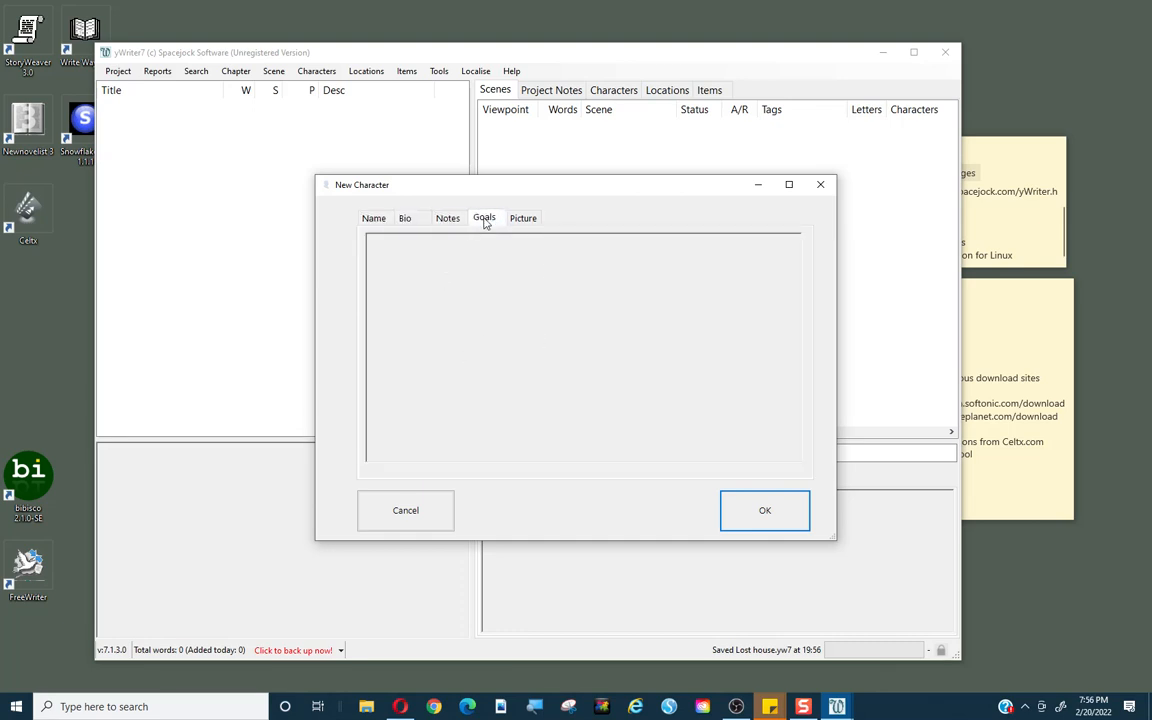
click(530, 222)
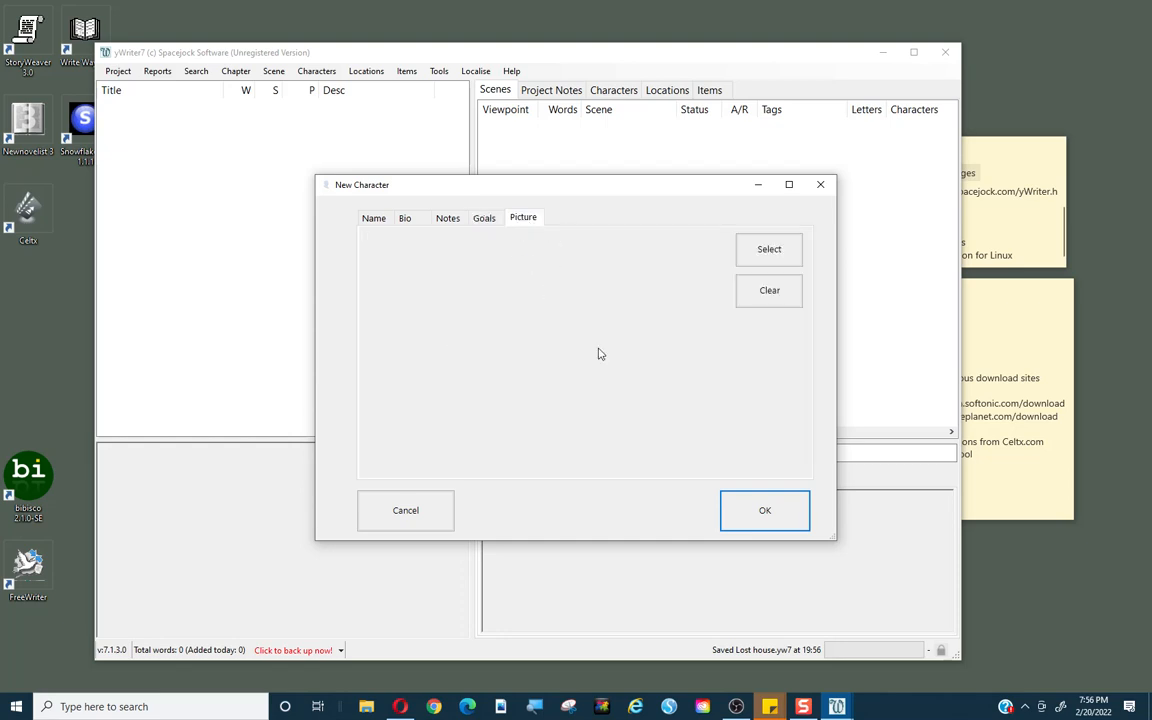
click(782, 511)
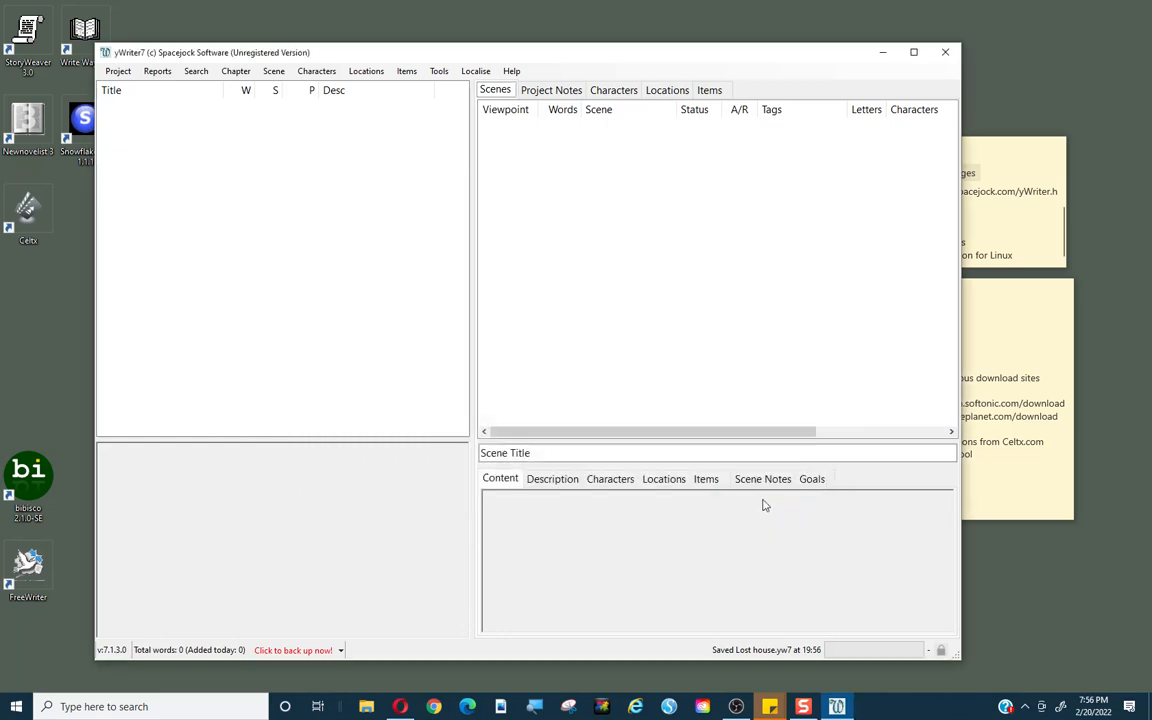
Add a second minor character to the project, filling in only the short name.
click(314, 71)
click(345, 89)
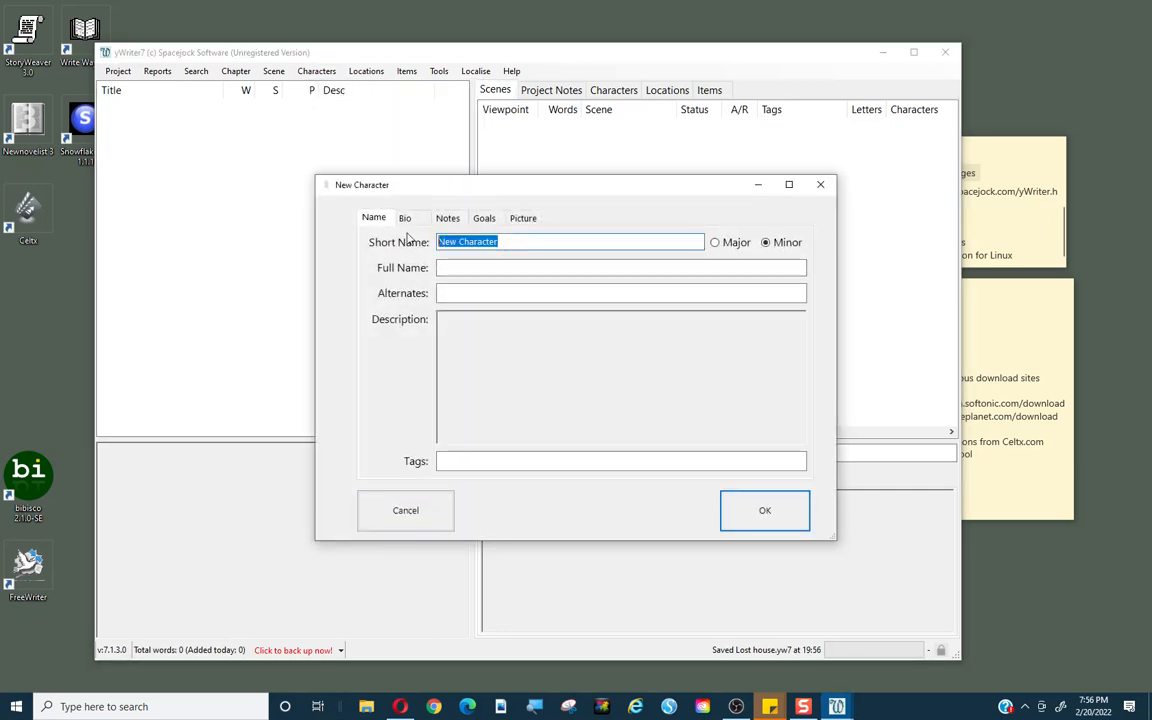
text(Landon)
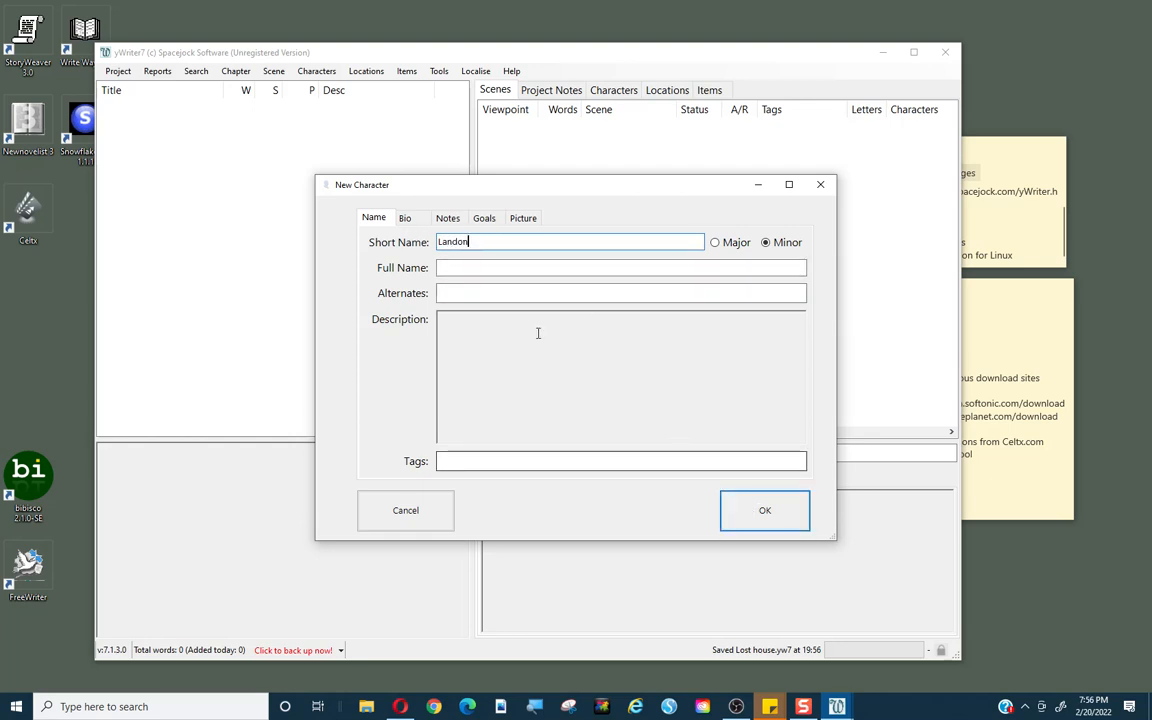
click(763, 508)
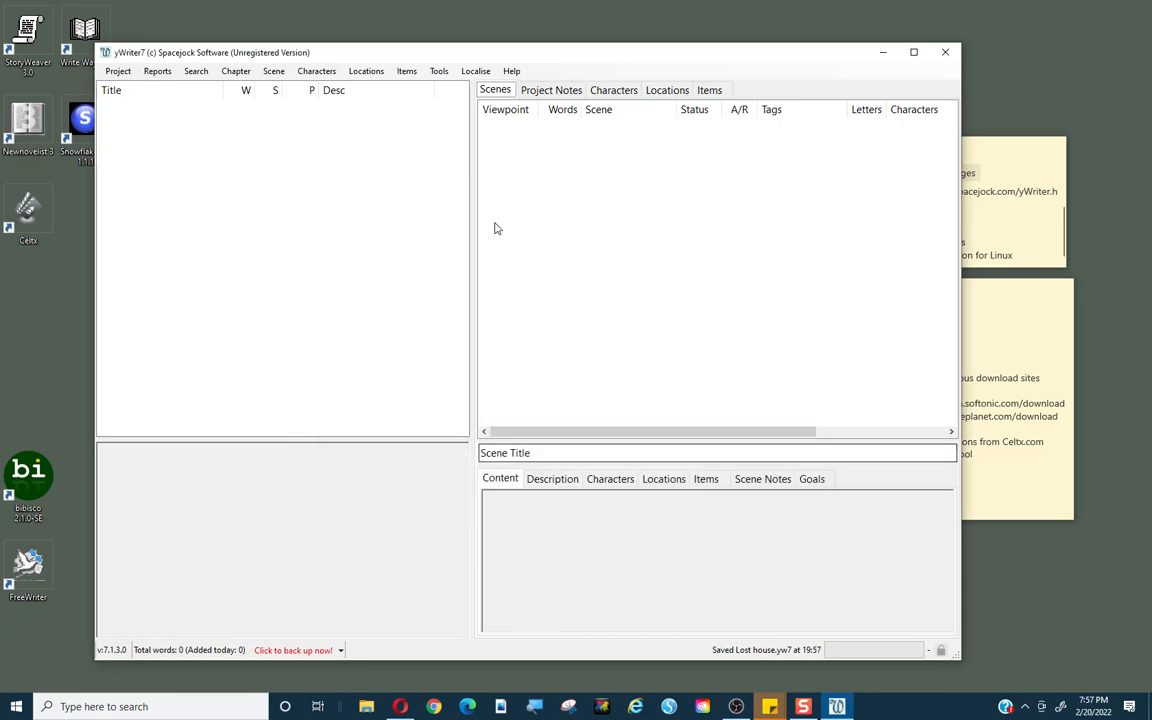
Add a third minor character to the project with just a short name.
click(317, 71)
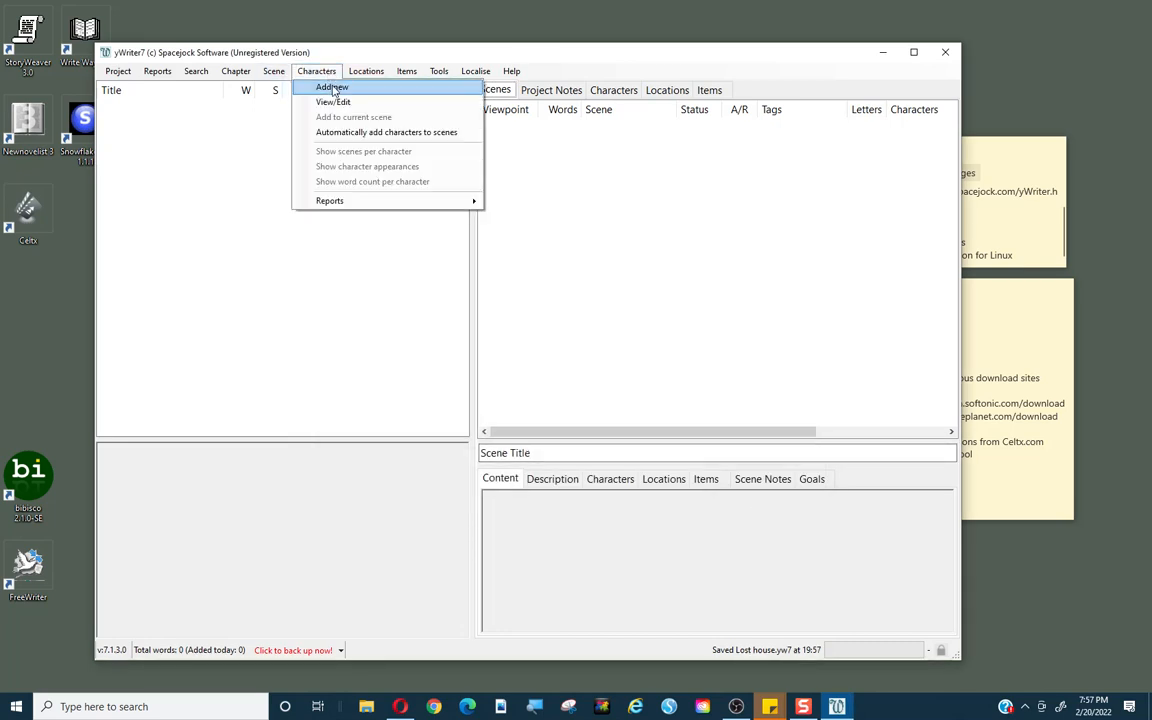
click(328, 85)
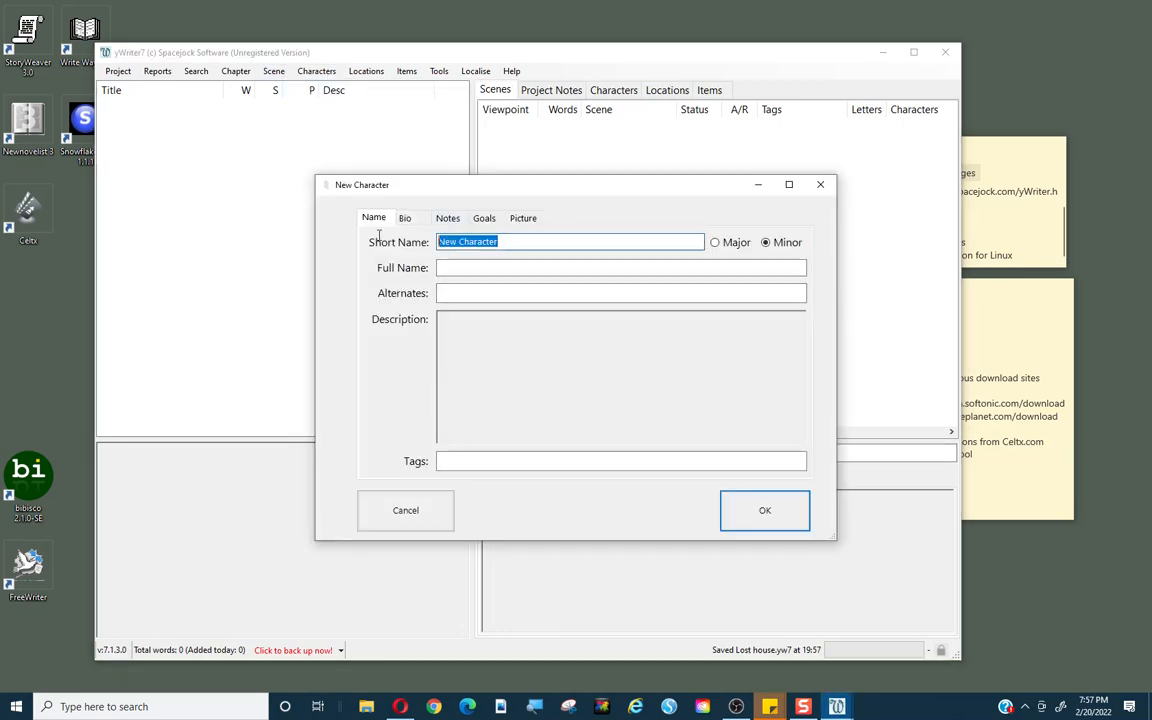
text(Al)
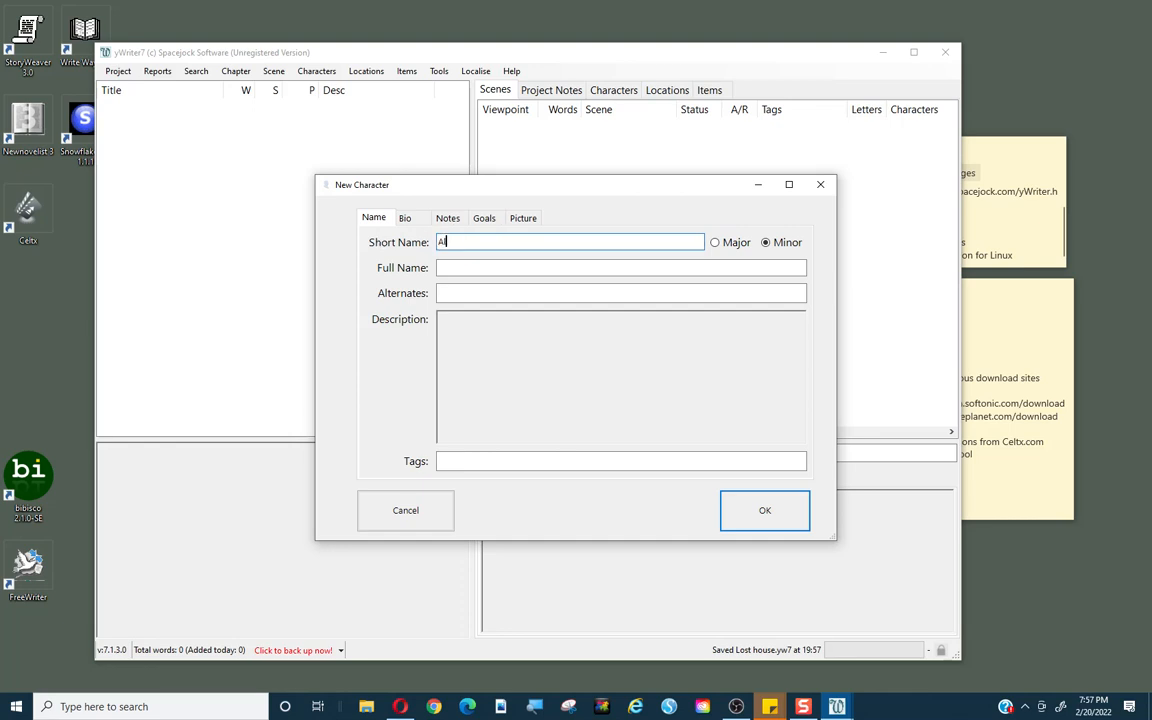
text(vin)
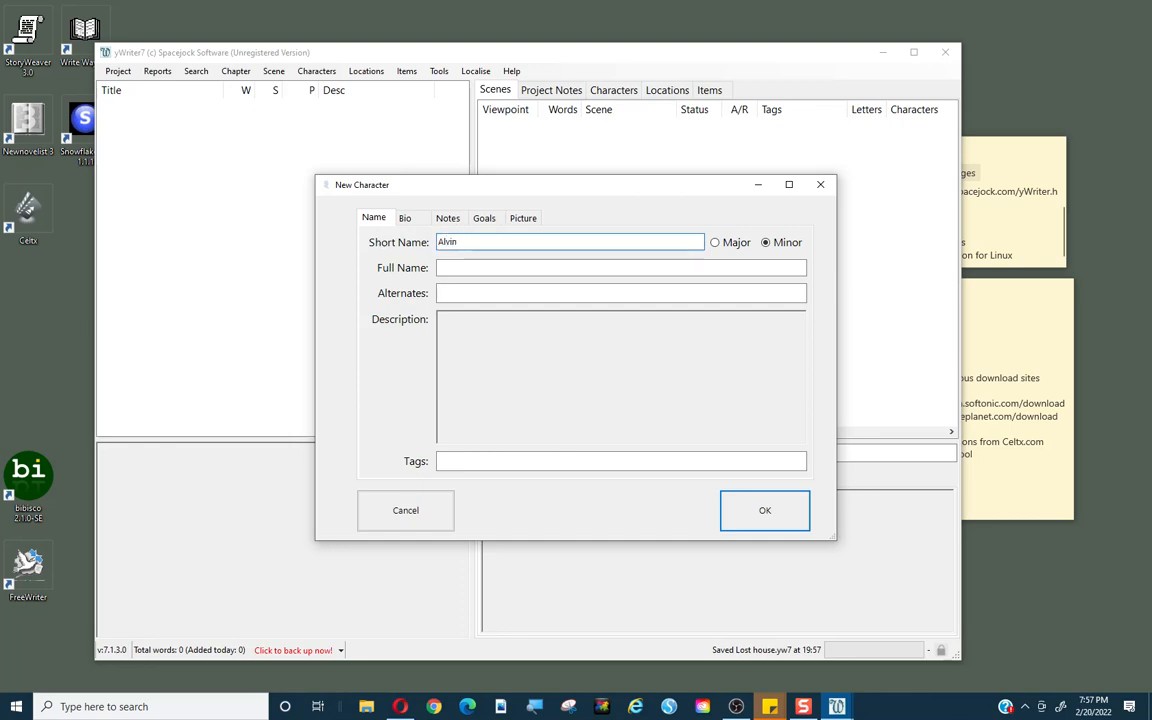
click(762, 512)
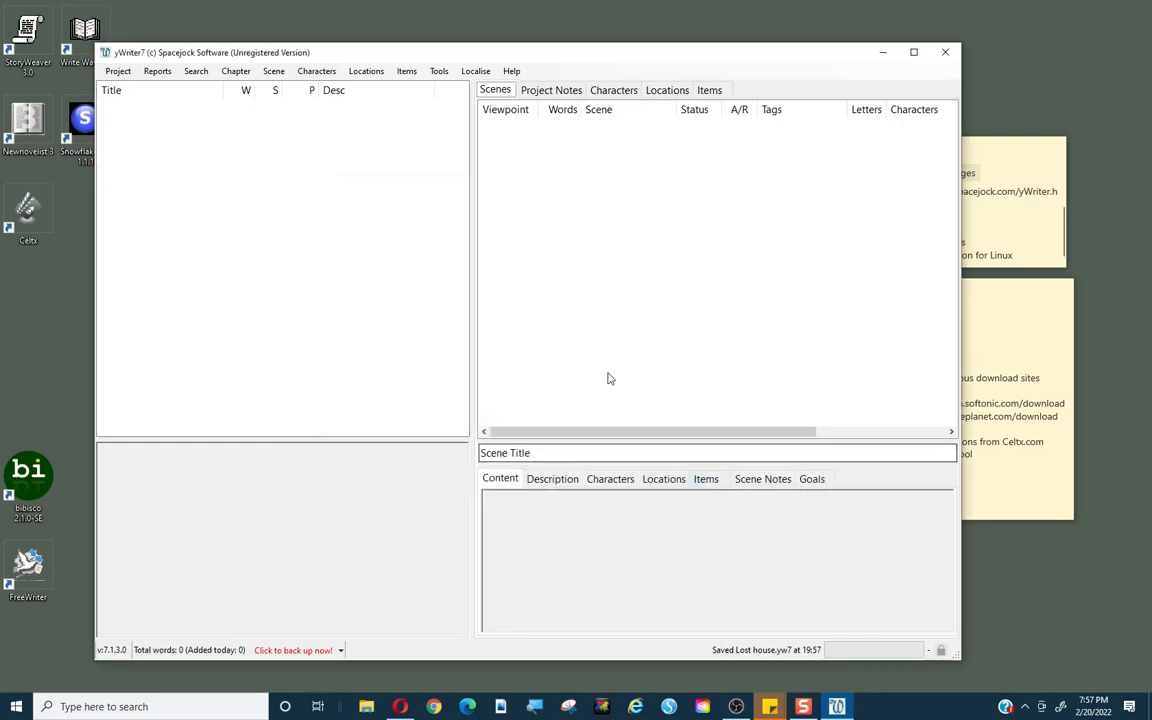
Open the first character in the full character list for editing and change her from minor to major.
click(325, 76)
click(325, 77)
click(325, 77)
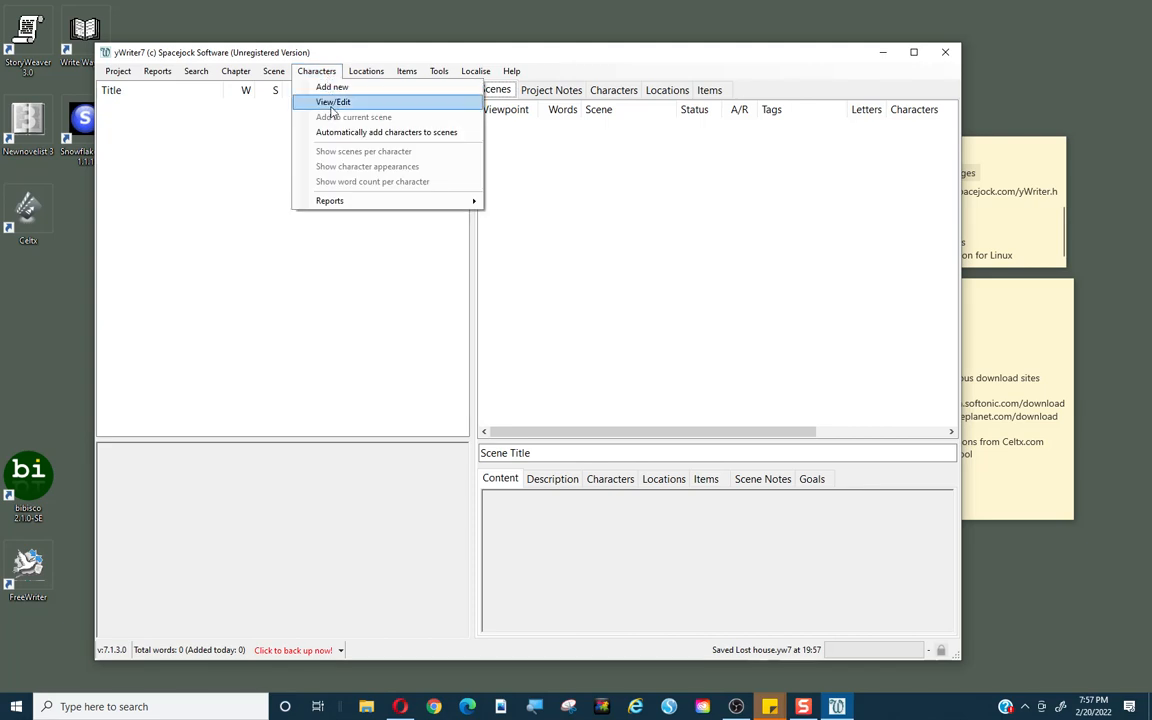
click(323, 100)
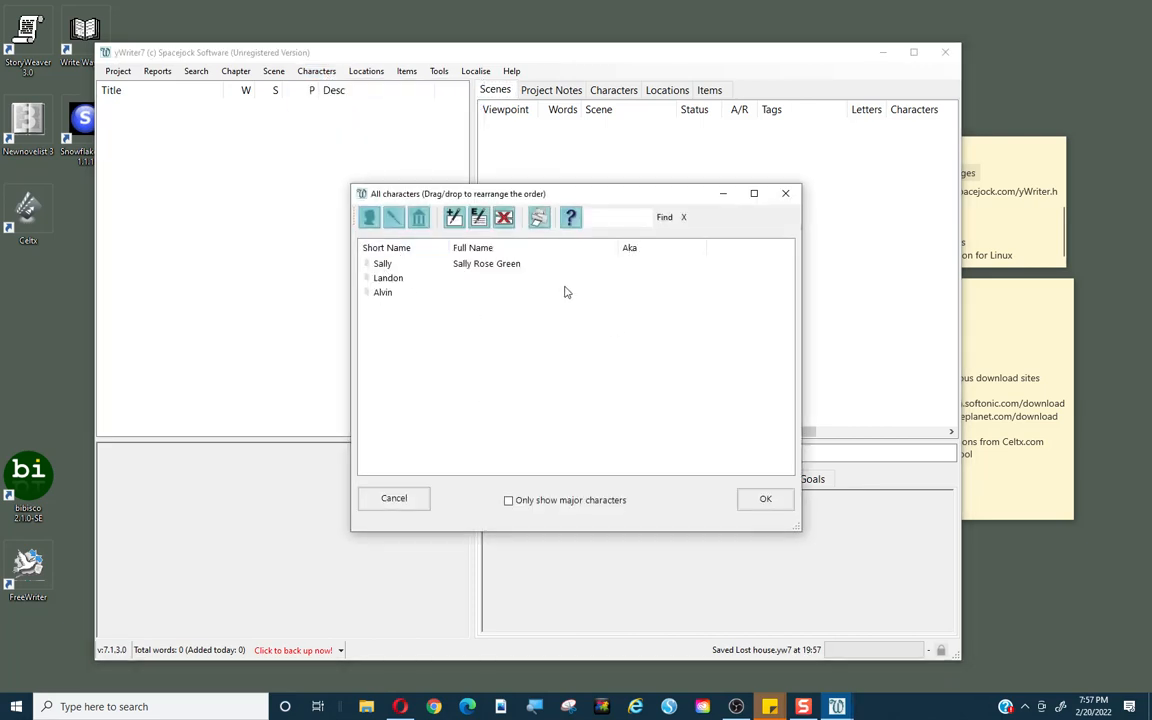
click(381, 265)
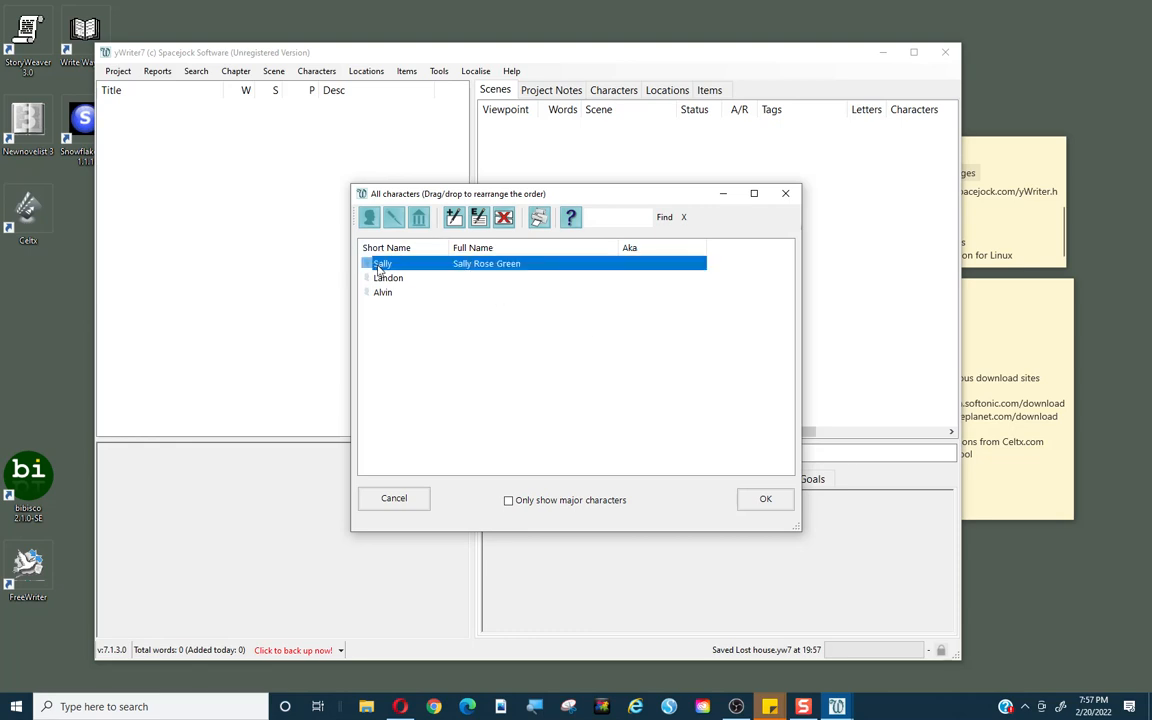
double_click(476, 268)
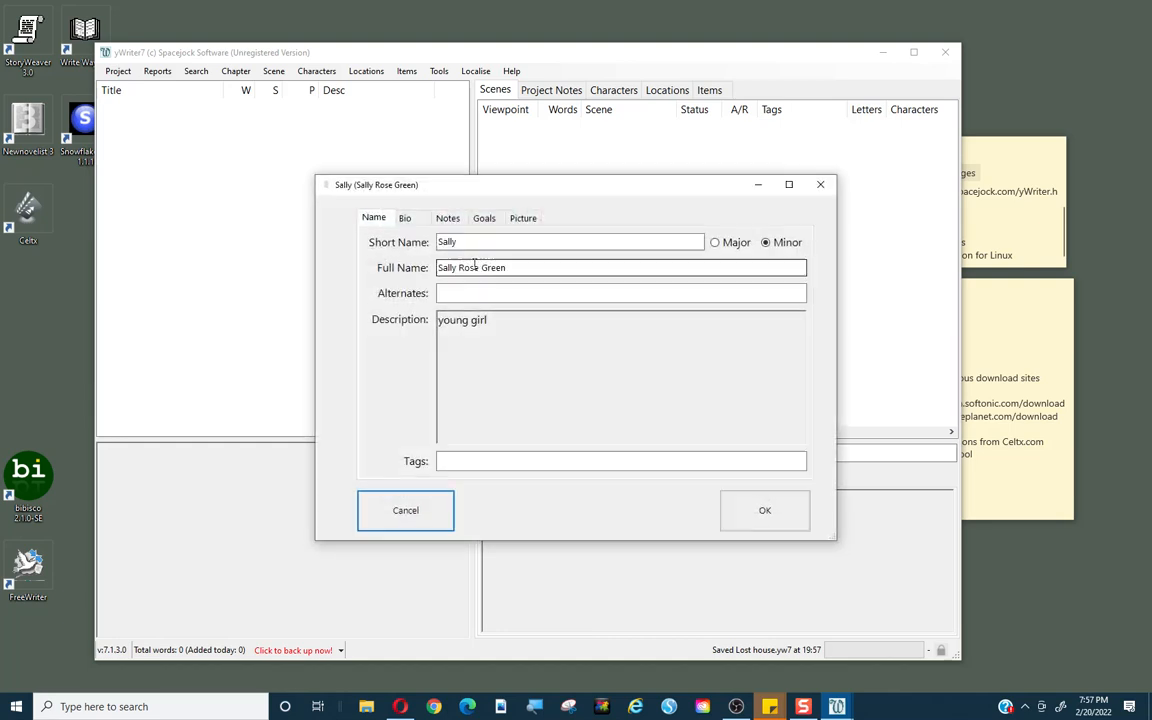
click(716, 244)
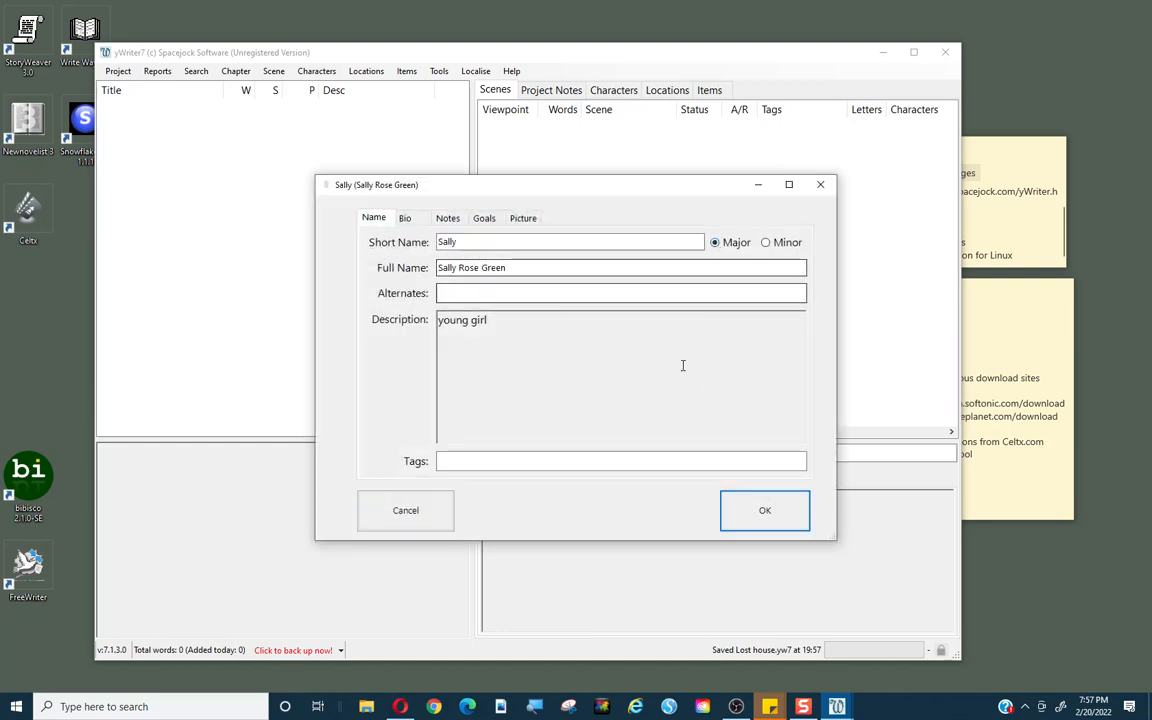
click(765, 512)
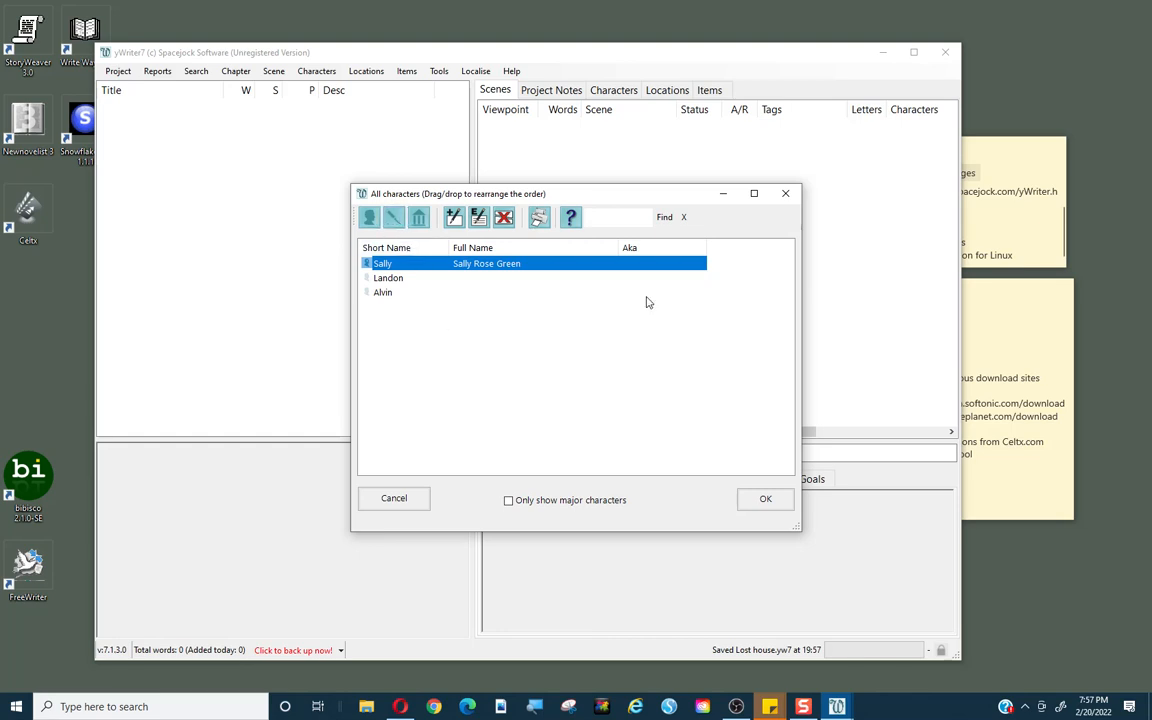
Switch to the project's item list and add a new item titled "disk drive".
click(394, 219)
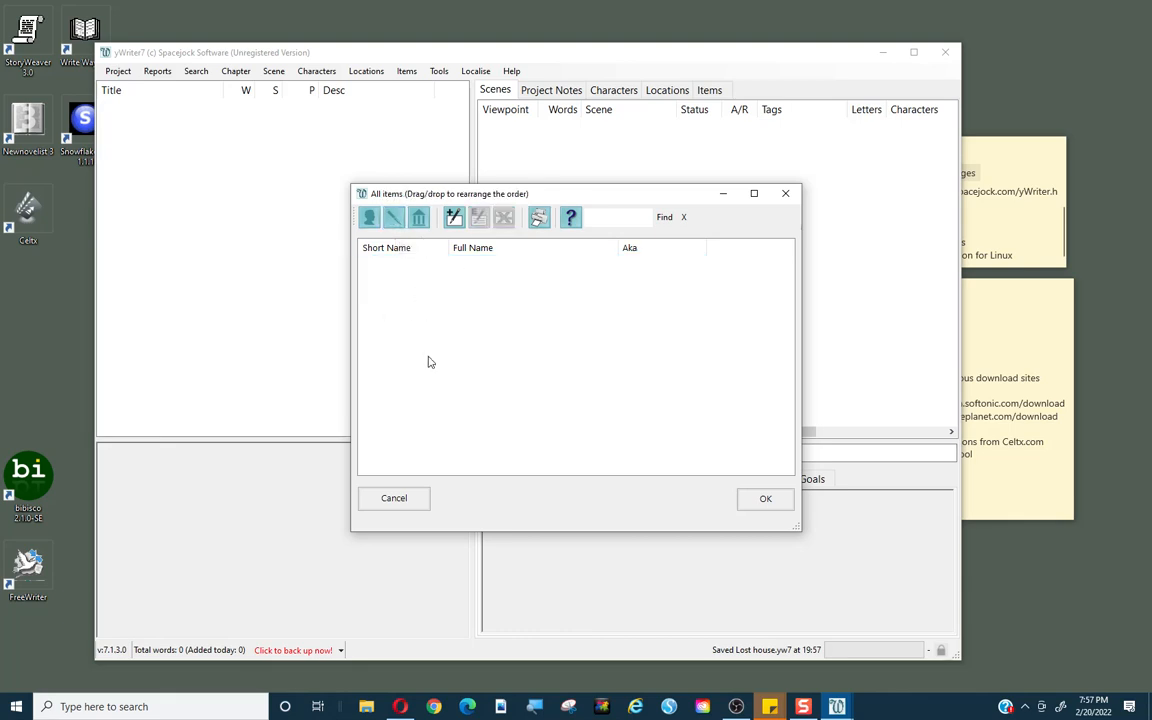
click(454, 218)
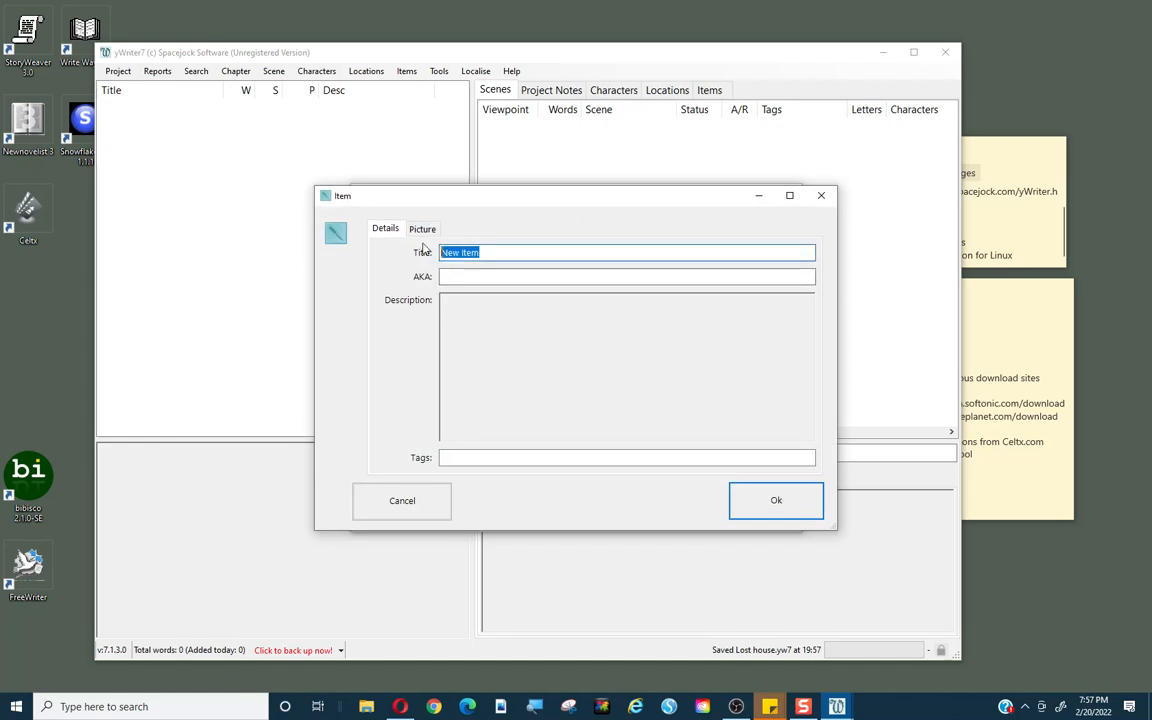
text(disk drive)
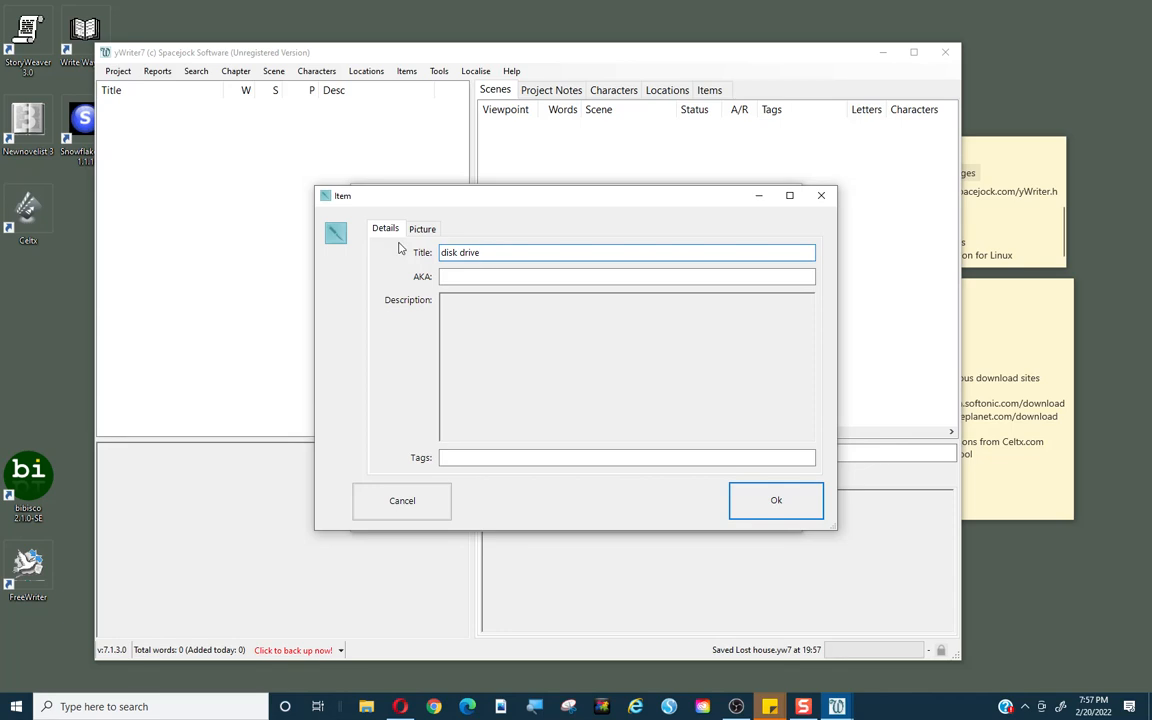
click(732, 500)
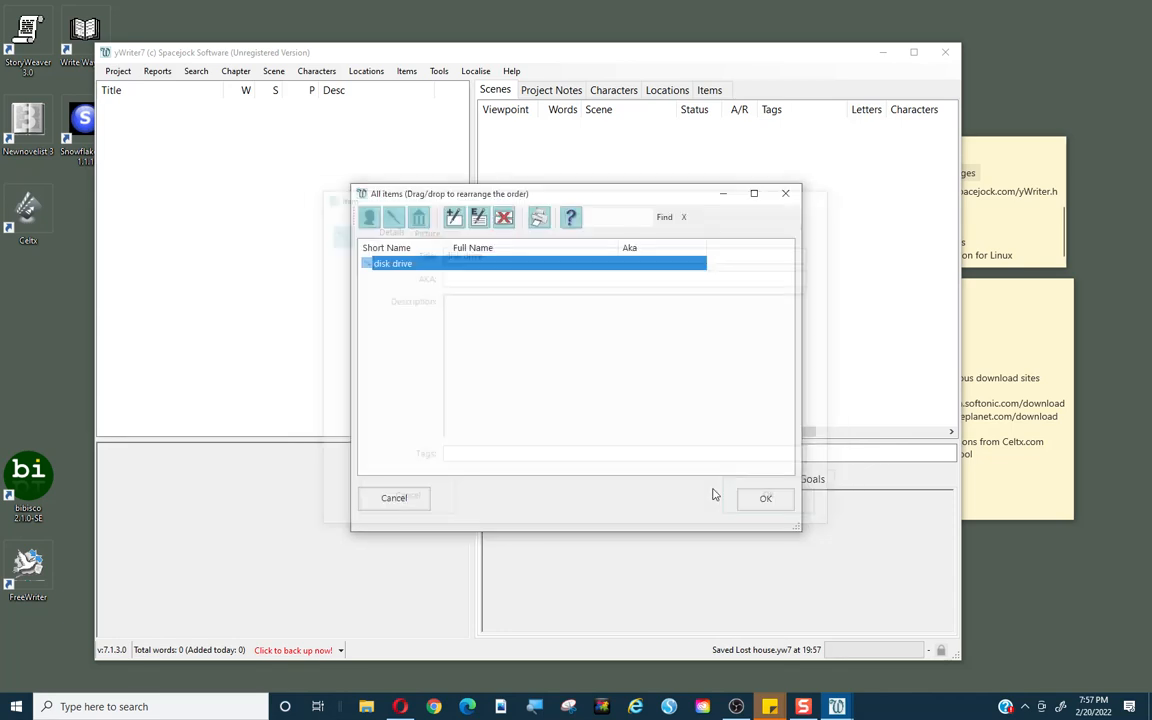
Switch to the location list and add a location titled "Office", looking at its Picture page before saving.
click(418, 222)
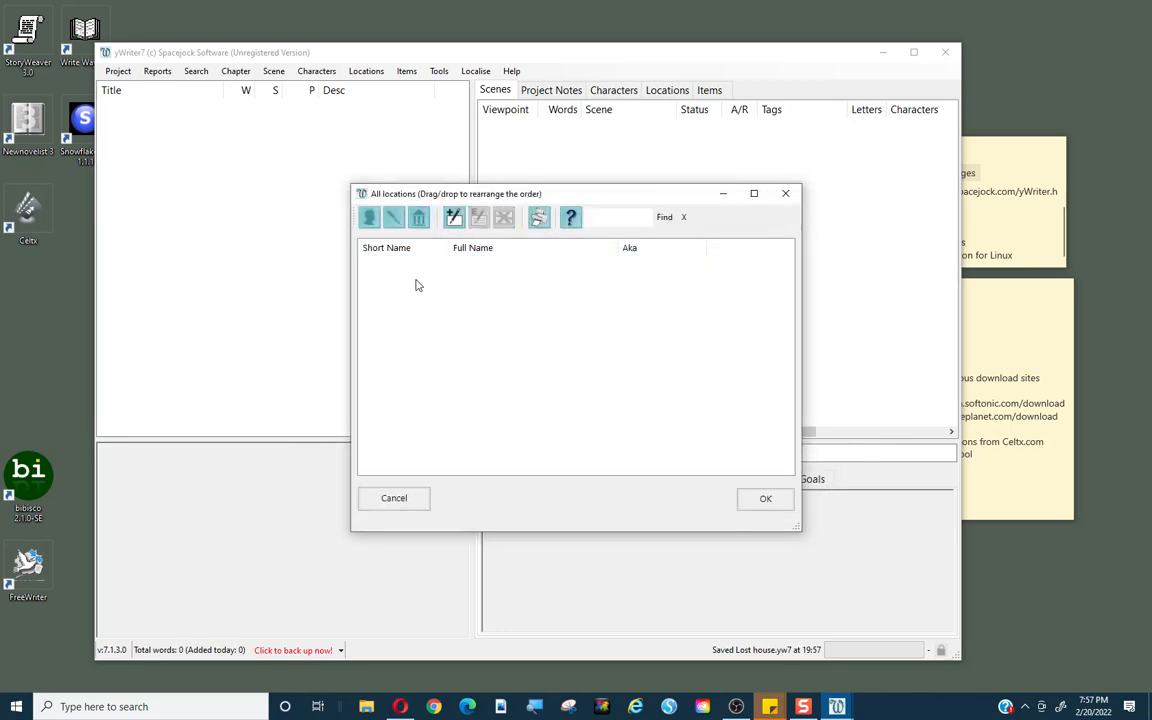
click(456, 219)
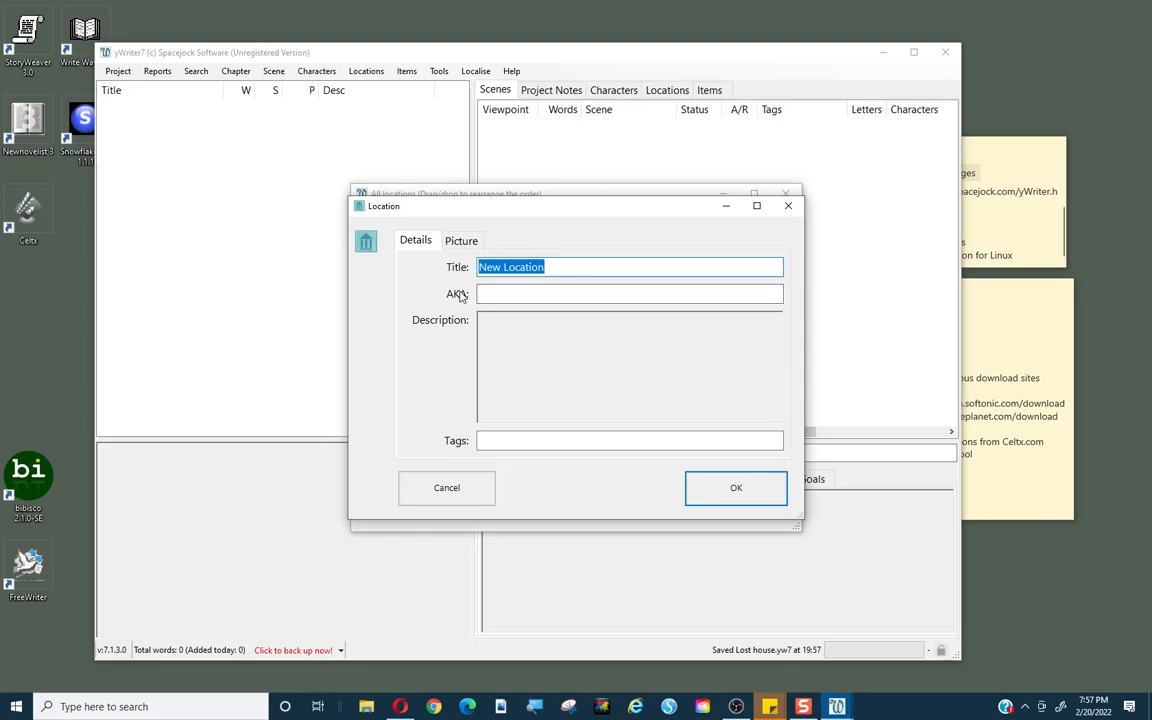
text(Office)
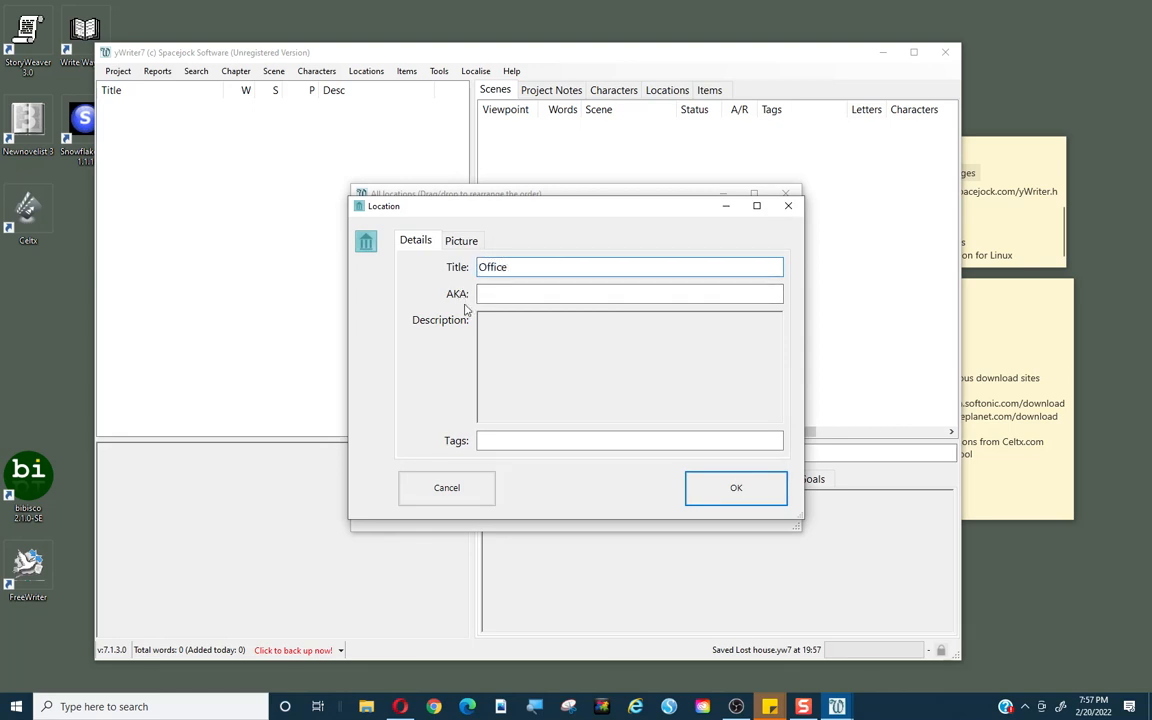
click(463, 242)
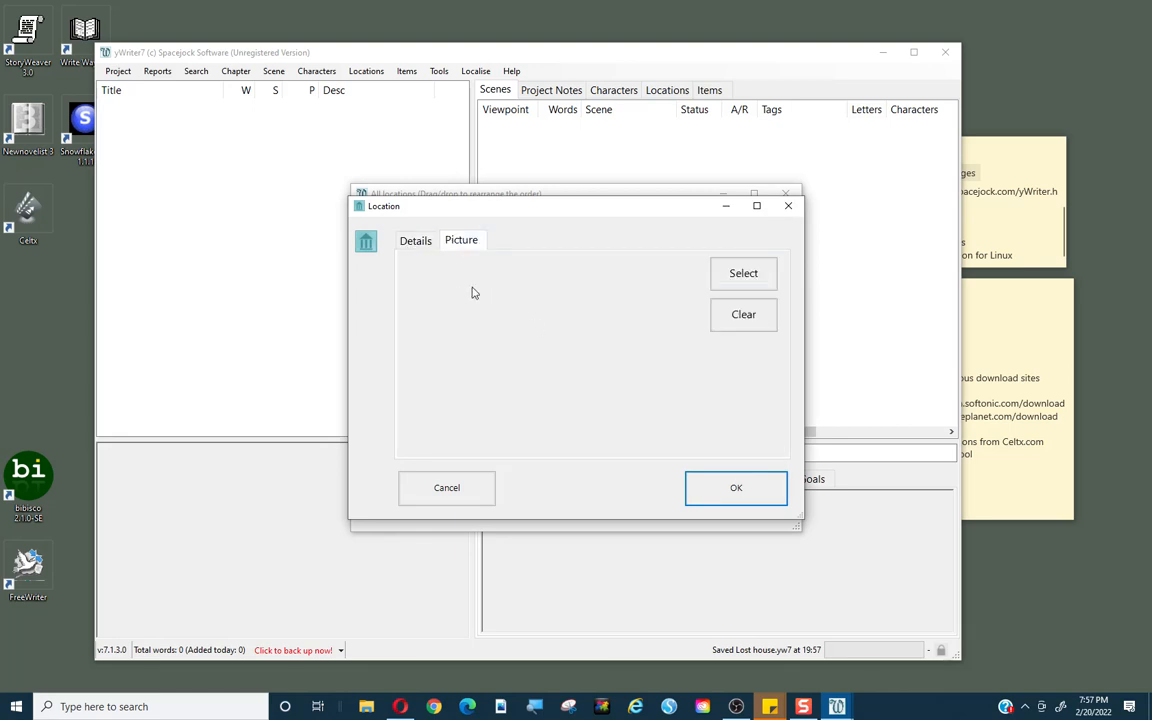
click(715, 499)
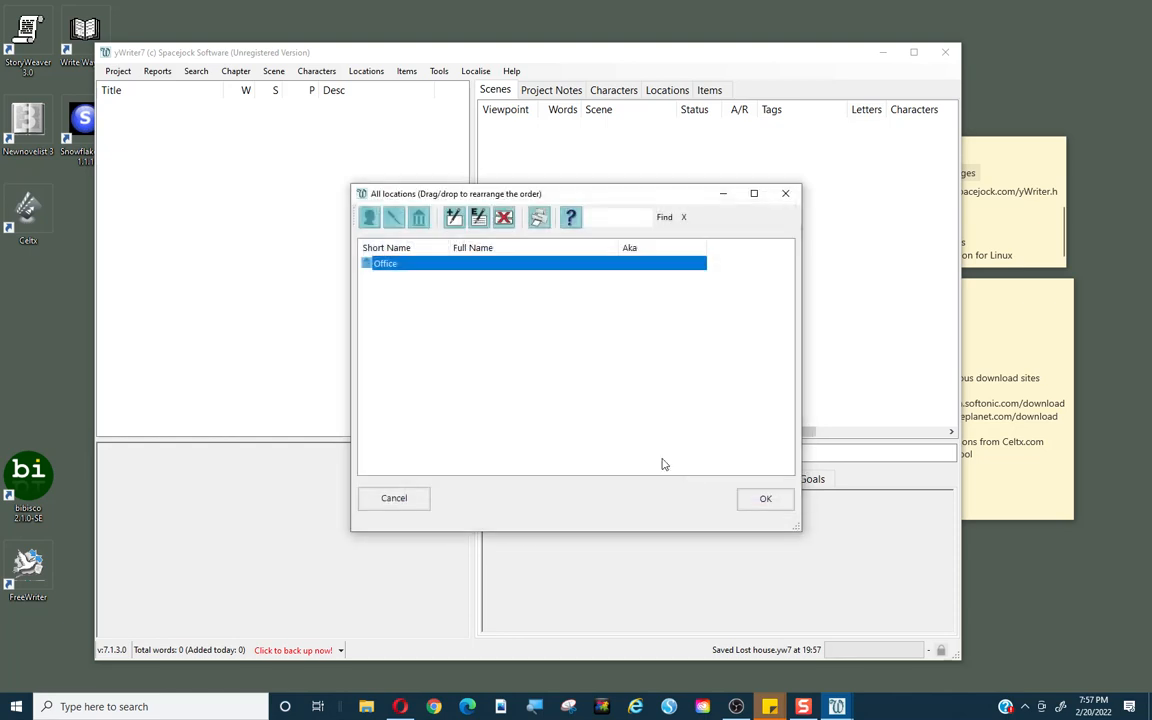
Add a second location titled "Apartment" and close the location list, keeping the changes.
click(457, 221)
drag(550, 269, 430, 243)
text(A)
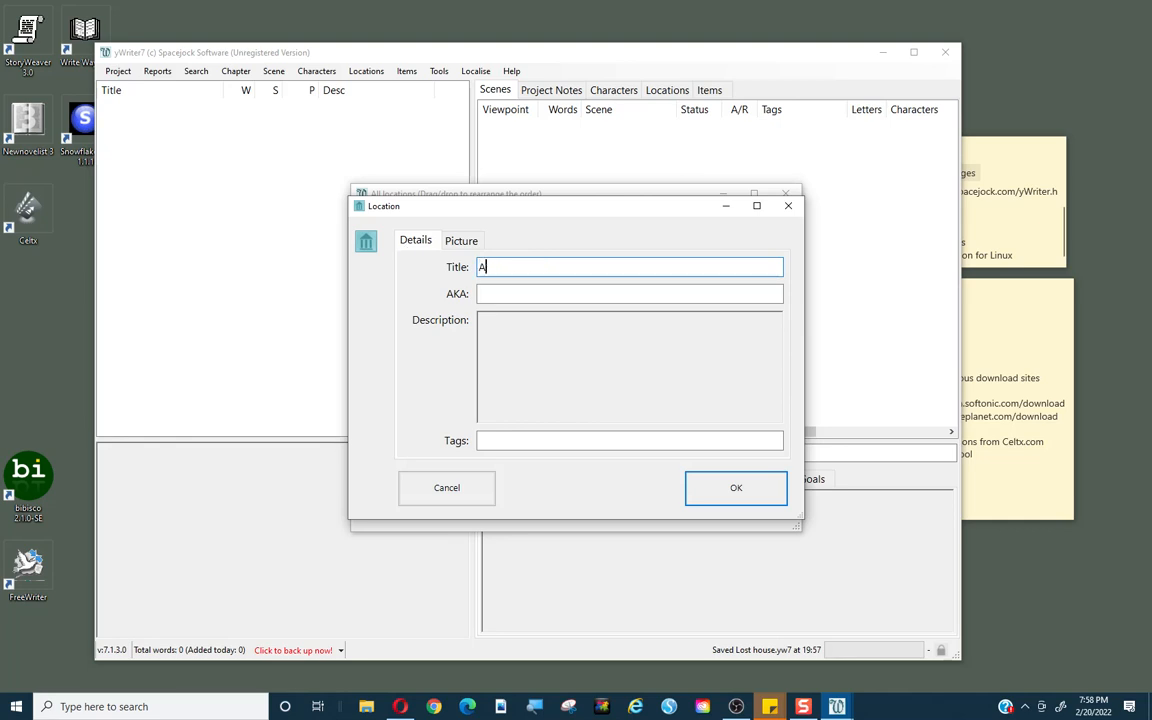
text(partment)
click(728, 490)
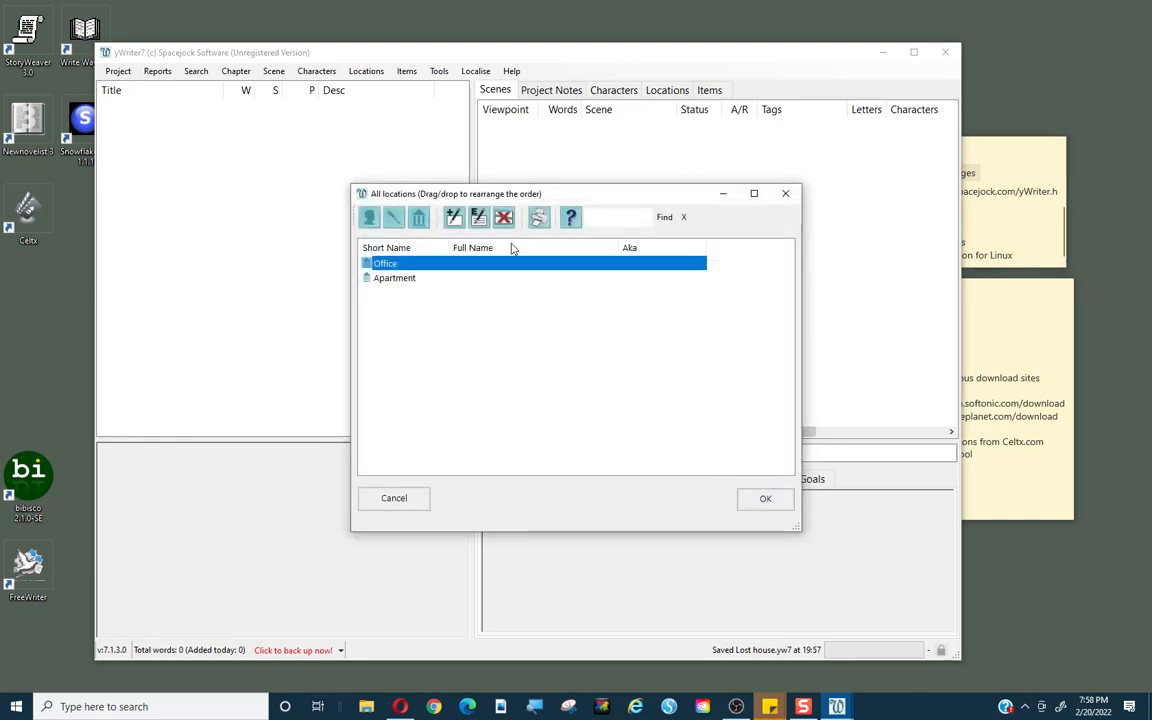
click(748, 501)
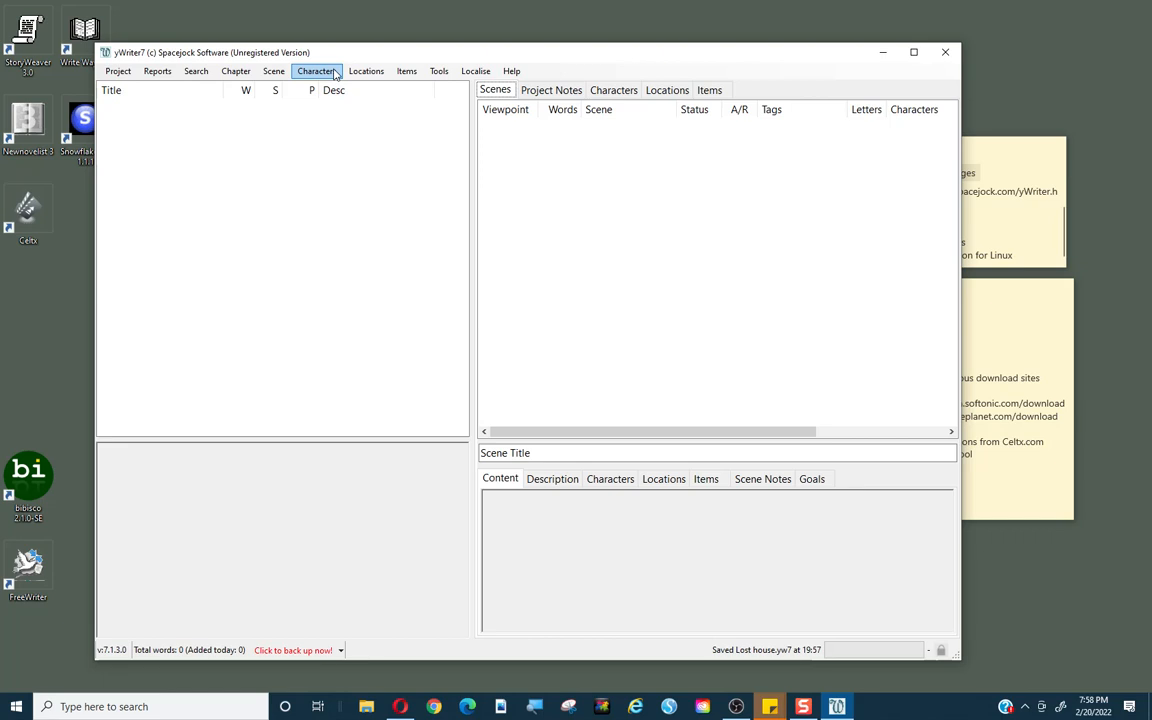
Create a chapter titled "Chapter 1 - Bad Boss" with a description saying that the main character gets fired.
click(236, 71)
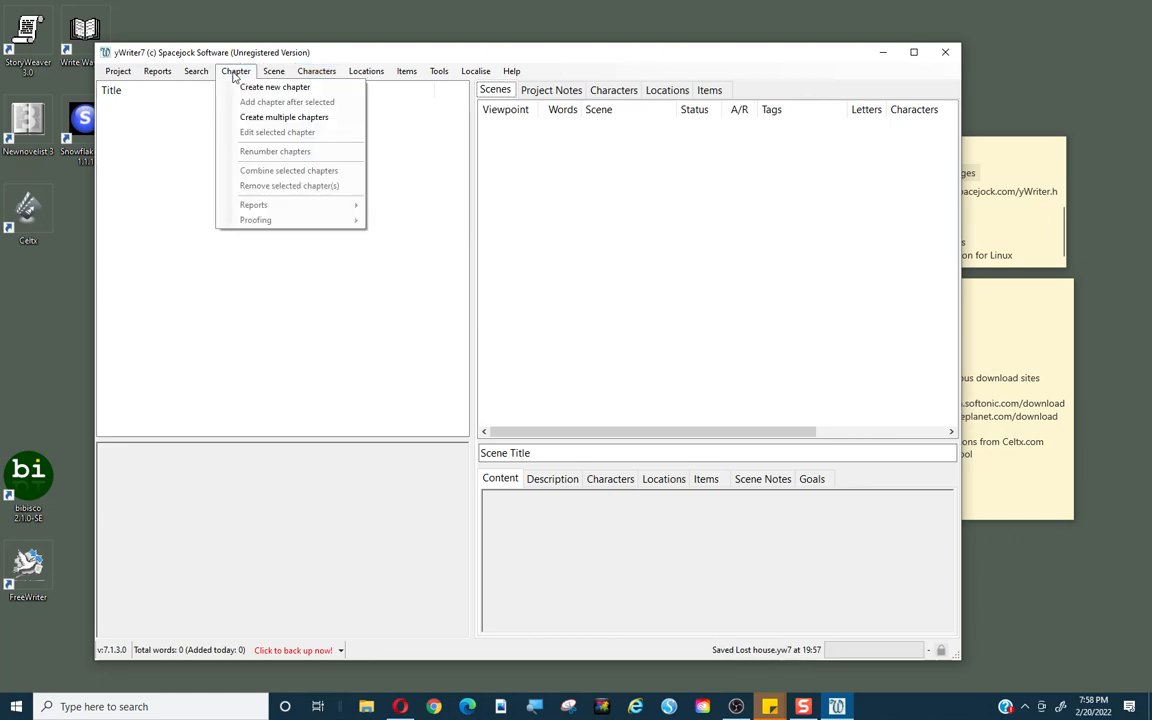
click(275, 87)
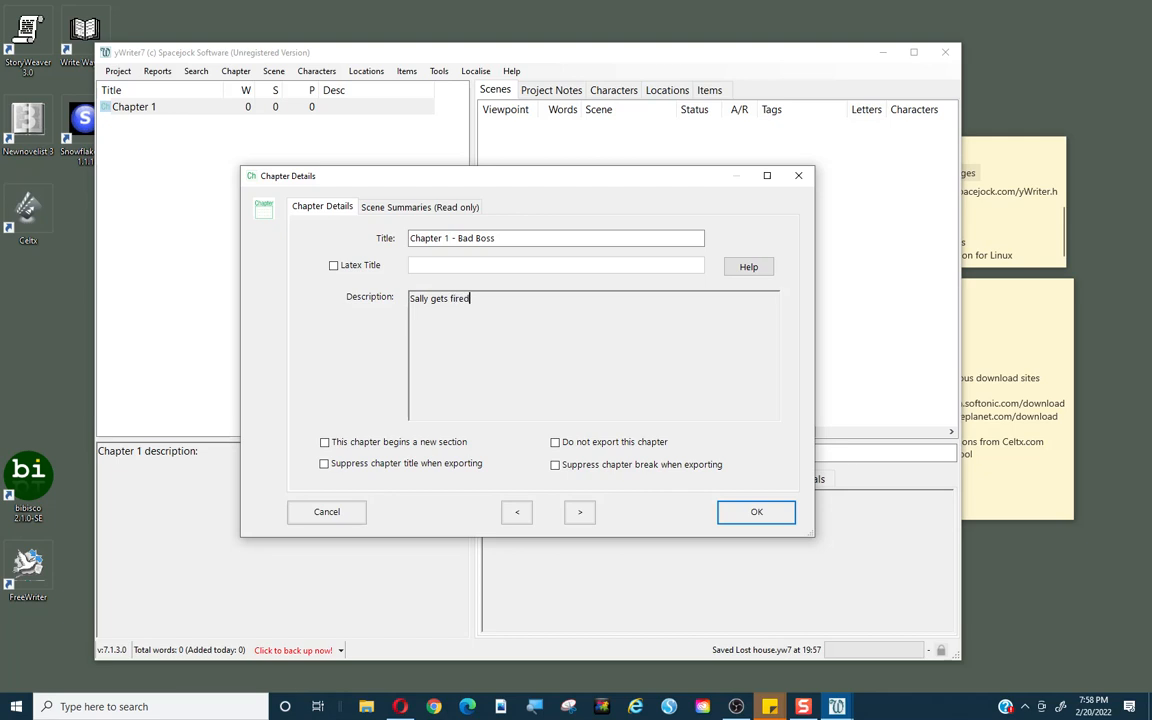
click(580, 512)
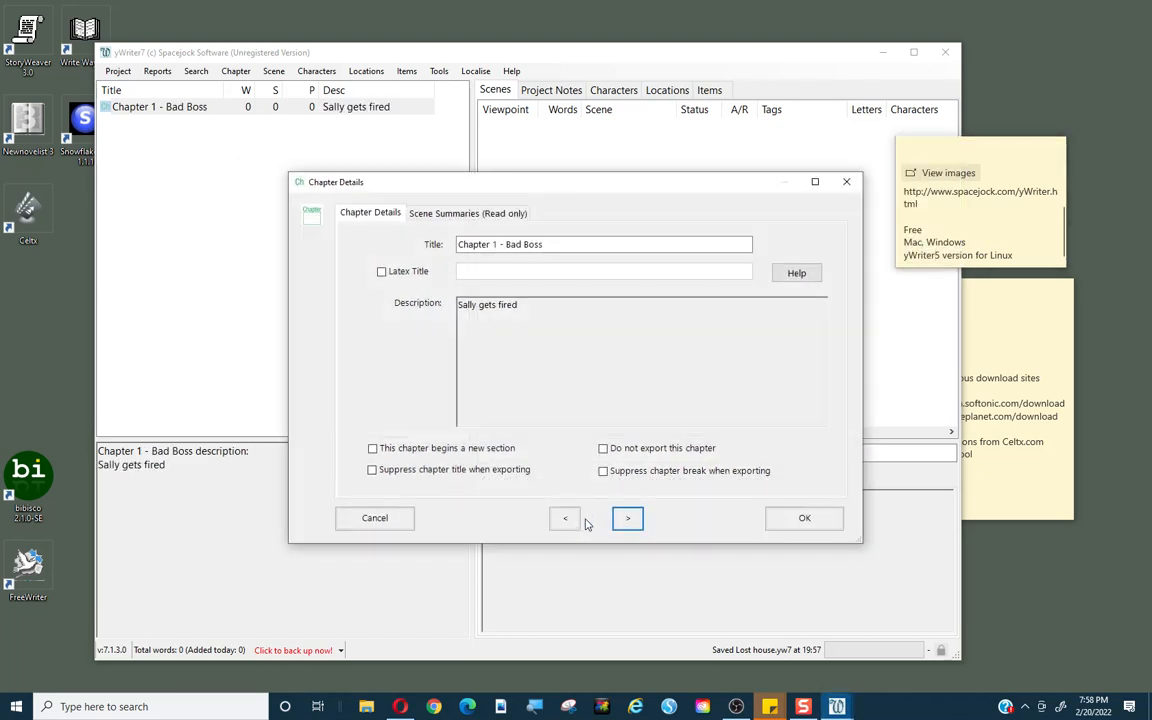
click(810, 524)
Create another chapter titled "Chapter 2 - Travel", leaving its description empty.
click(236, 71)
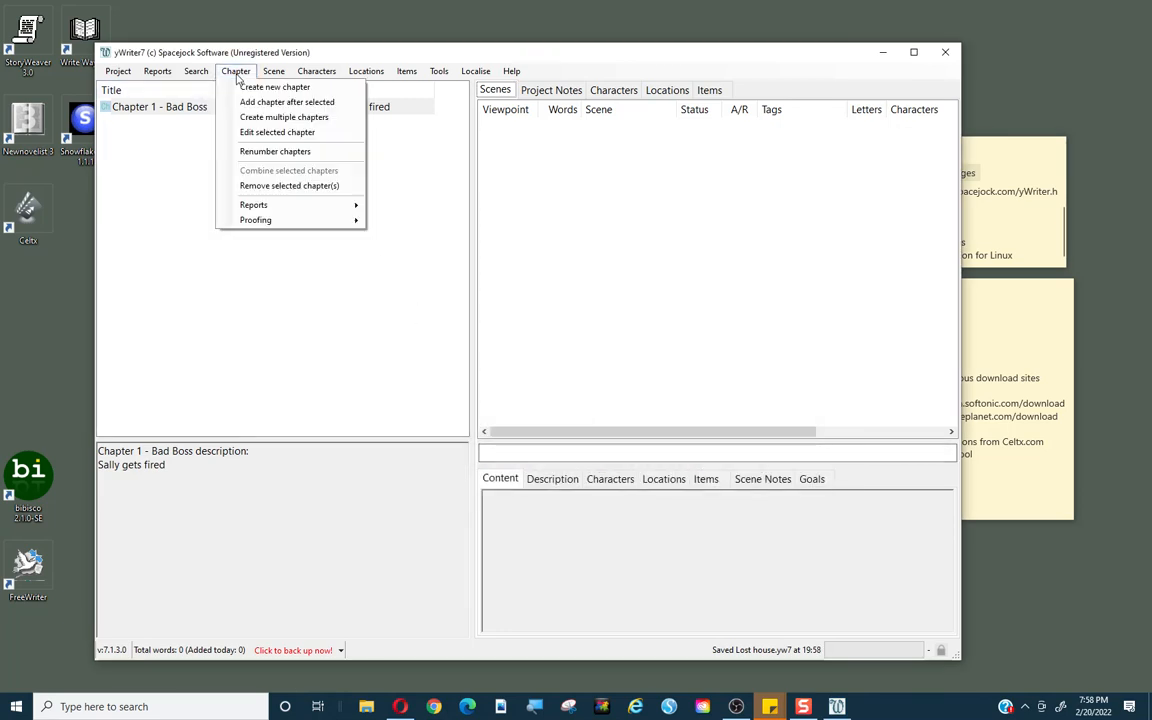
click(257, 88)
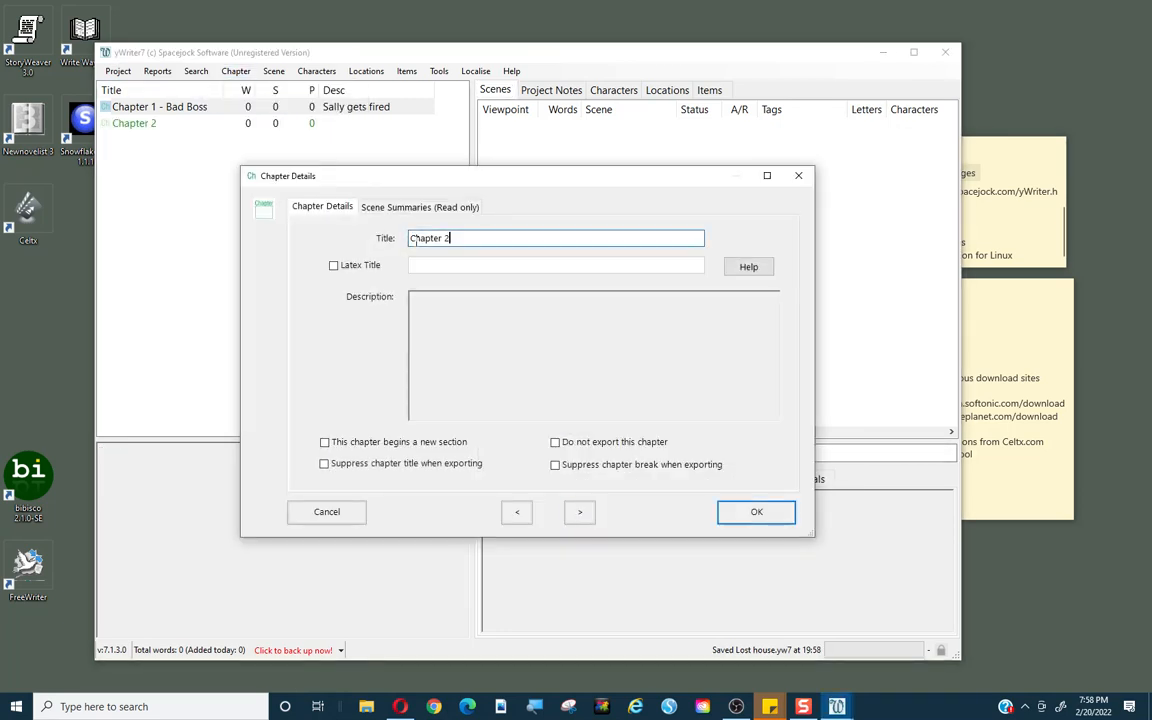
text(- Travel)
click(757, 511)
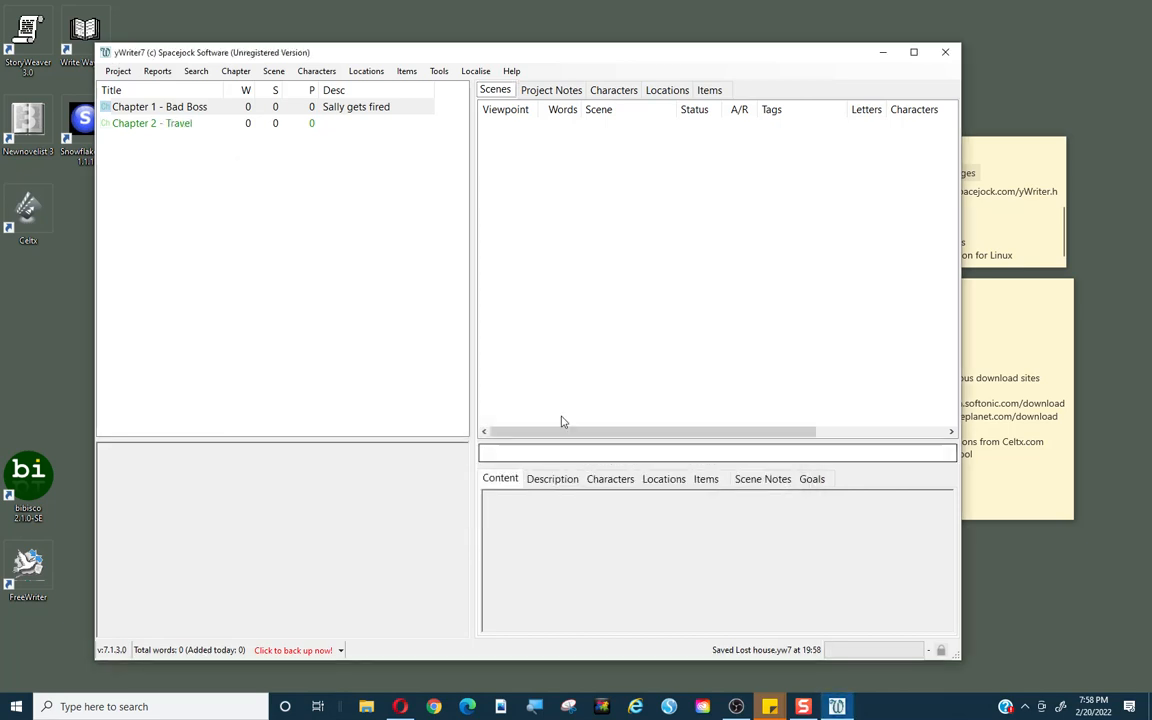
Create a scene in Chapter 1, write that the main character gets fired as its content, and view its Details page.
click(183, 110)
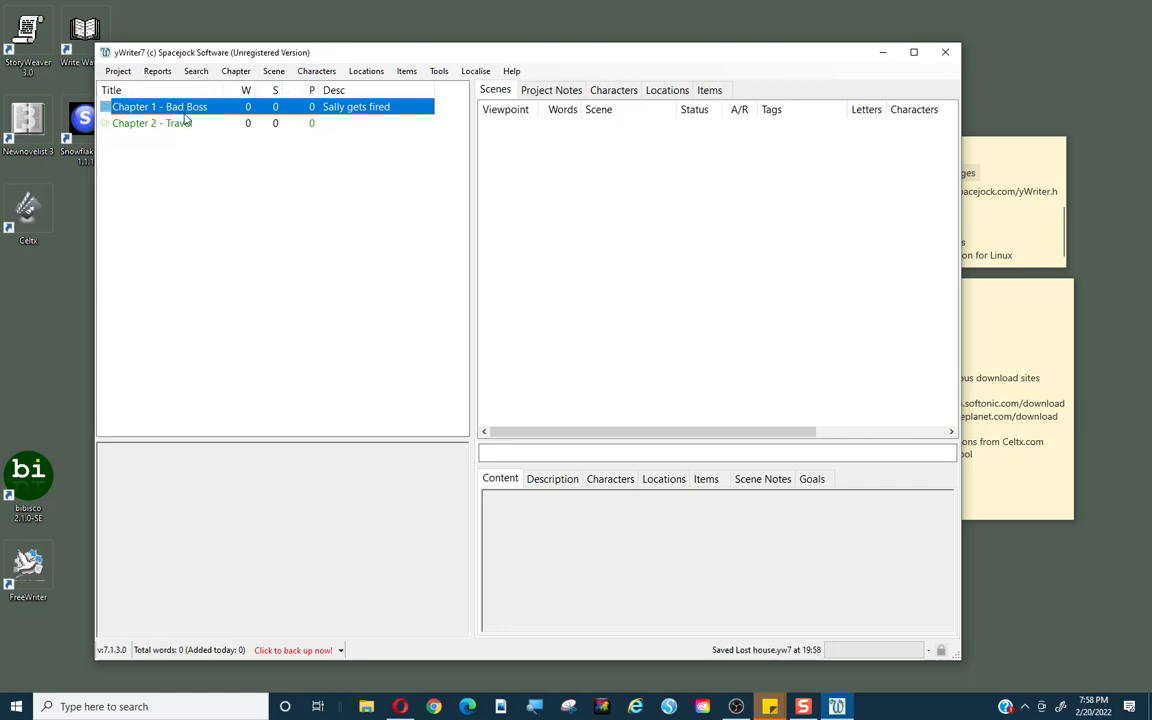
click(273, 71)
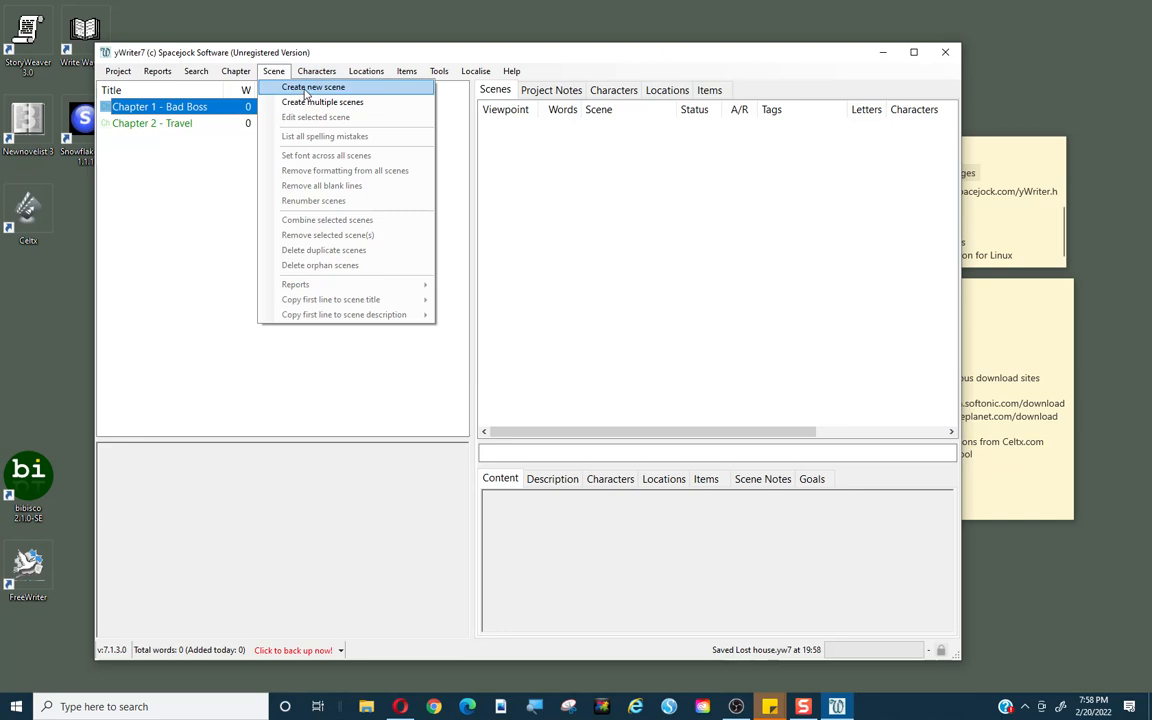
click(282, 85)
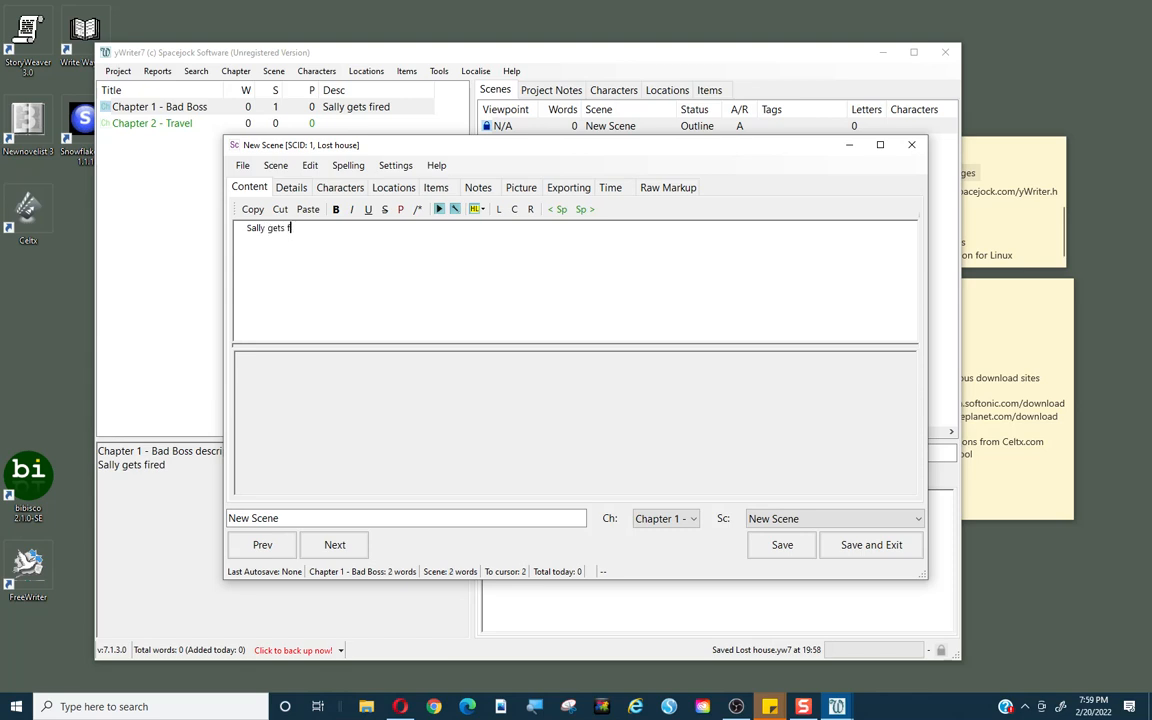
click(291, 188)
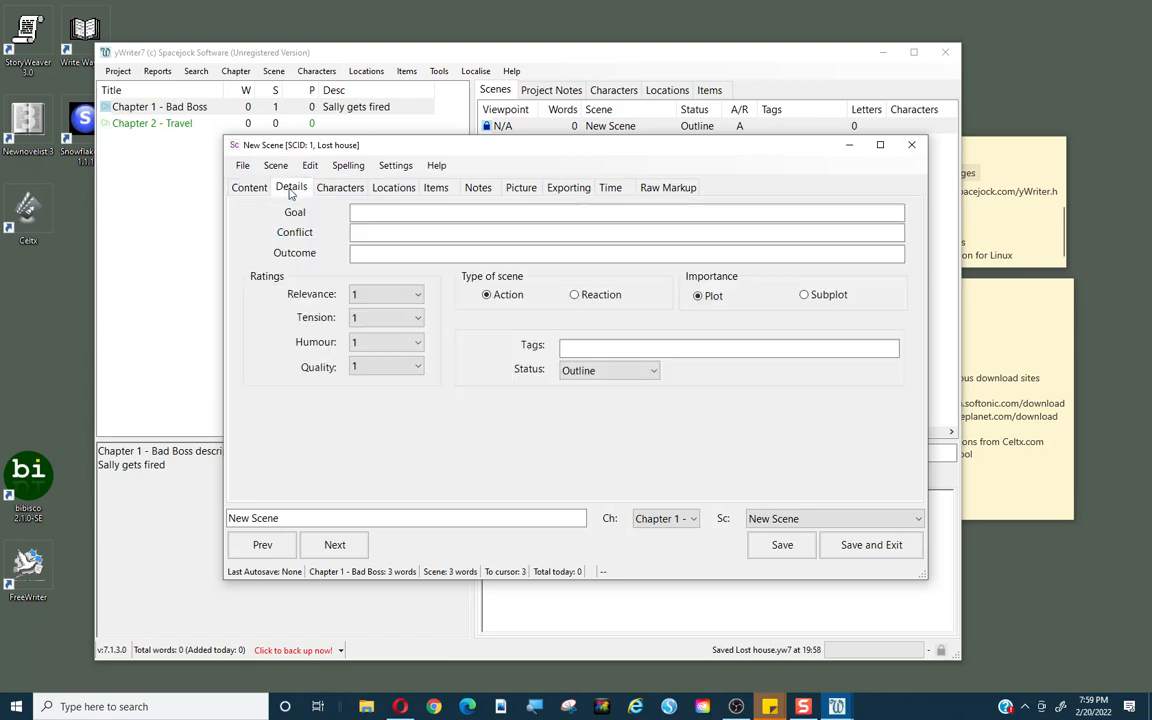
click(393, 210)
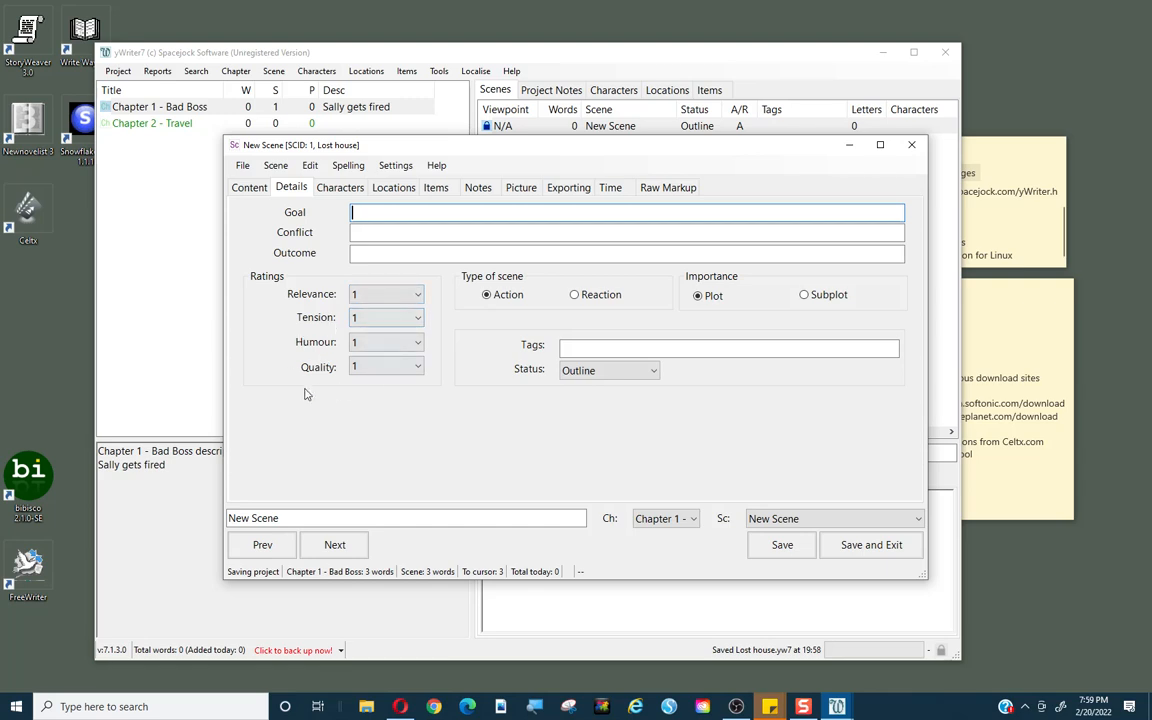
Assign the major character, the last character in the list and the Office location to the new scene.
click(340, 188)
drag(596, 278, 366, 294)
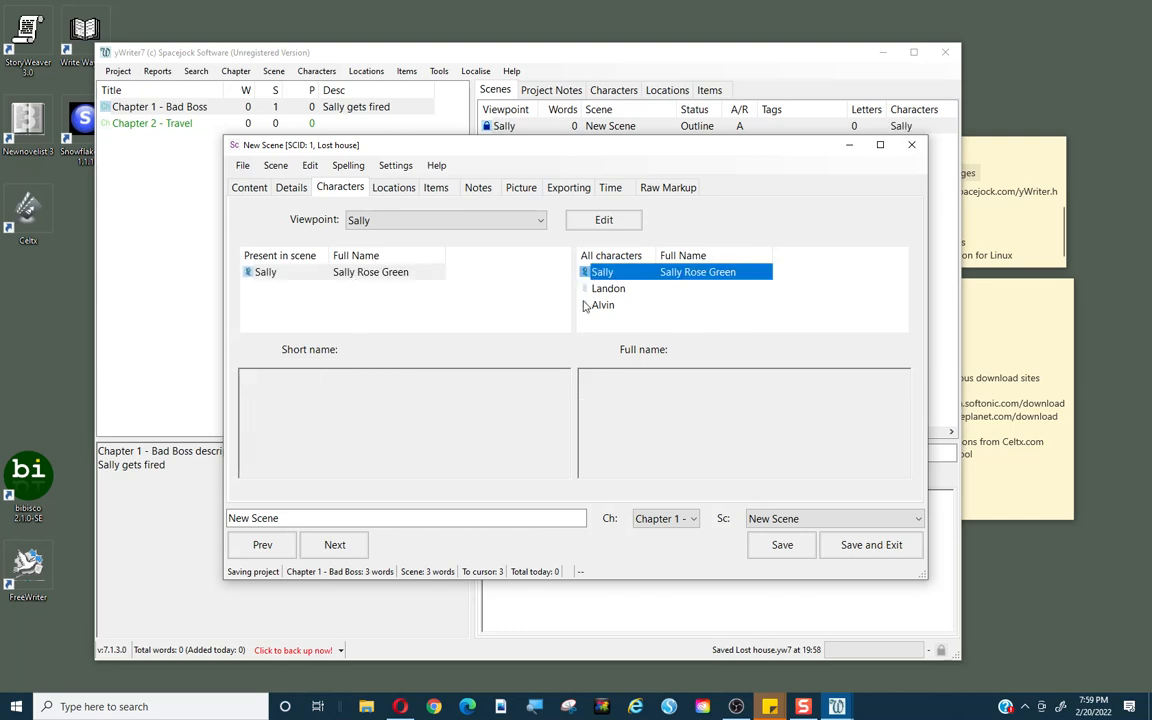
drag(603, 310, 330, 305)
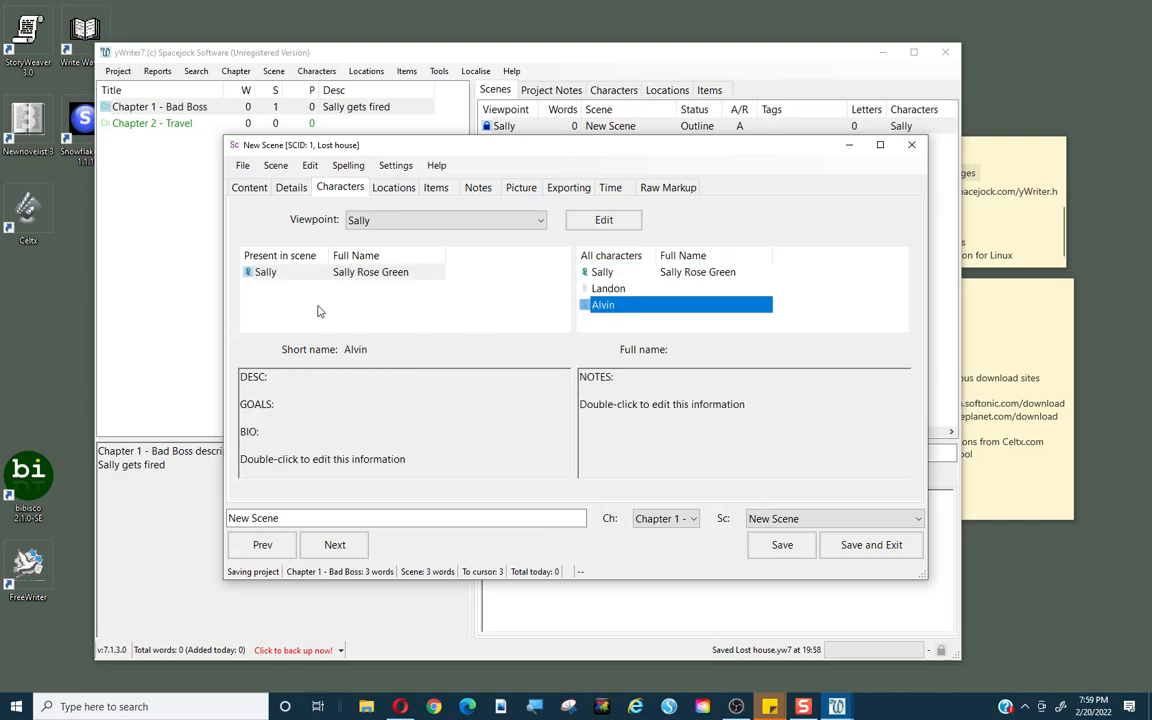
click(603, 307)
click(394, 189)
drag(598, 236, 340, 232)
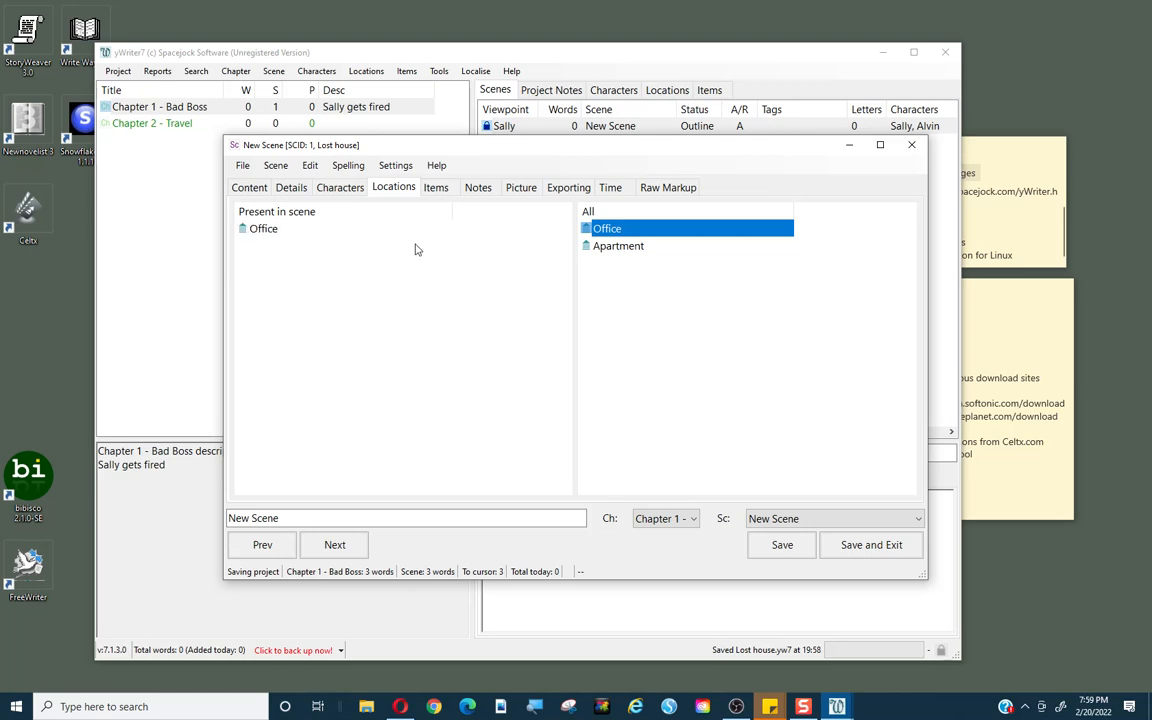
Look at the scene's Notes and Picture pages, then save the scene and close its editor.
click(476, 188)
click(524, 190)
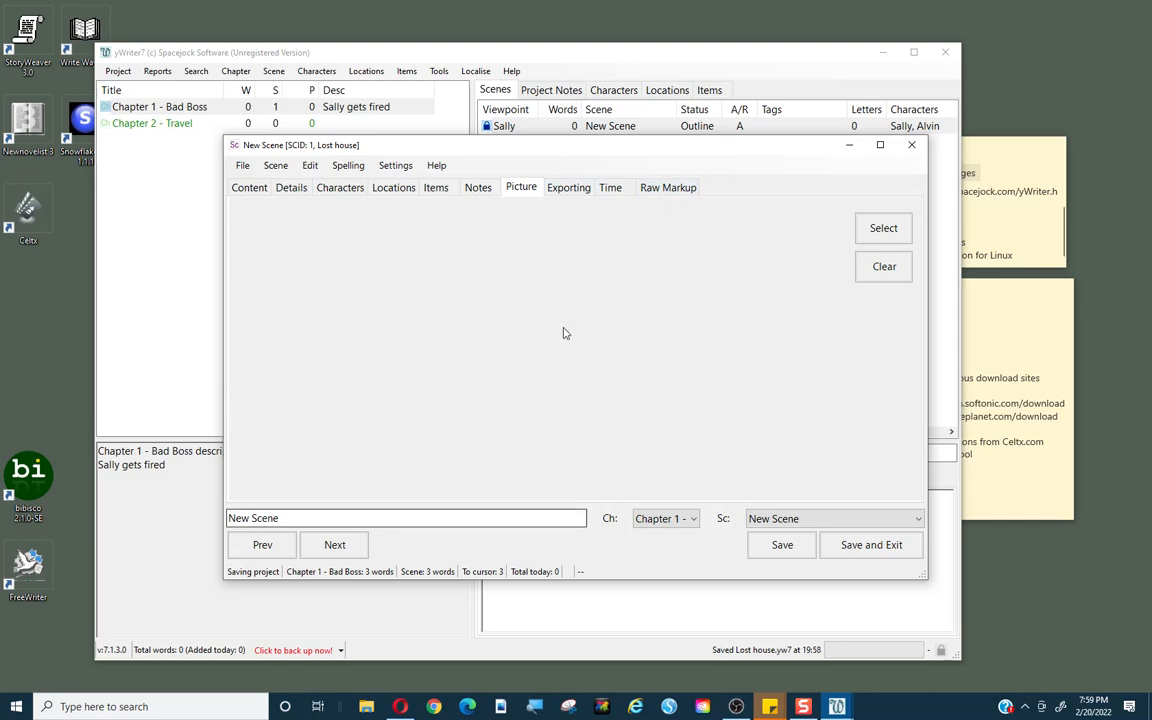
click(246, 190)
click(780, 544)
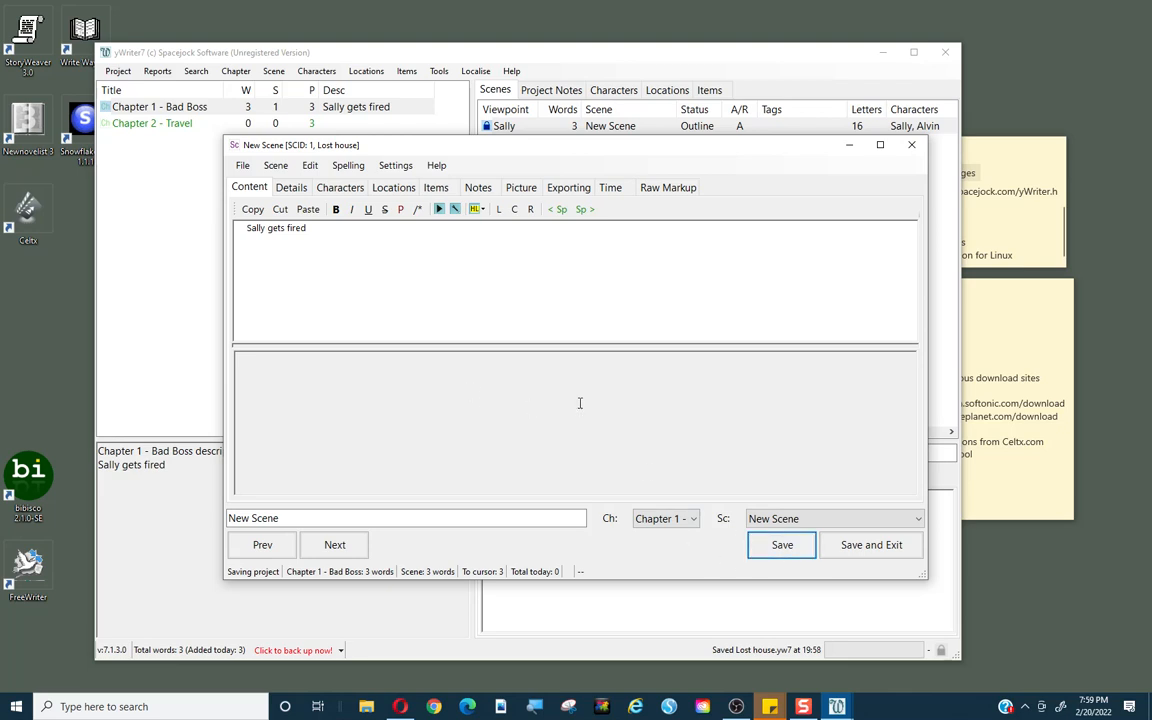
click(911, 145)
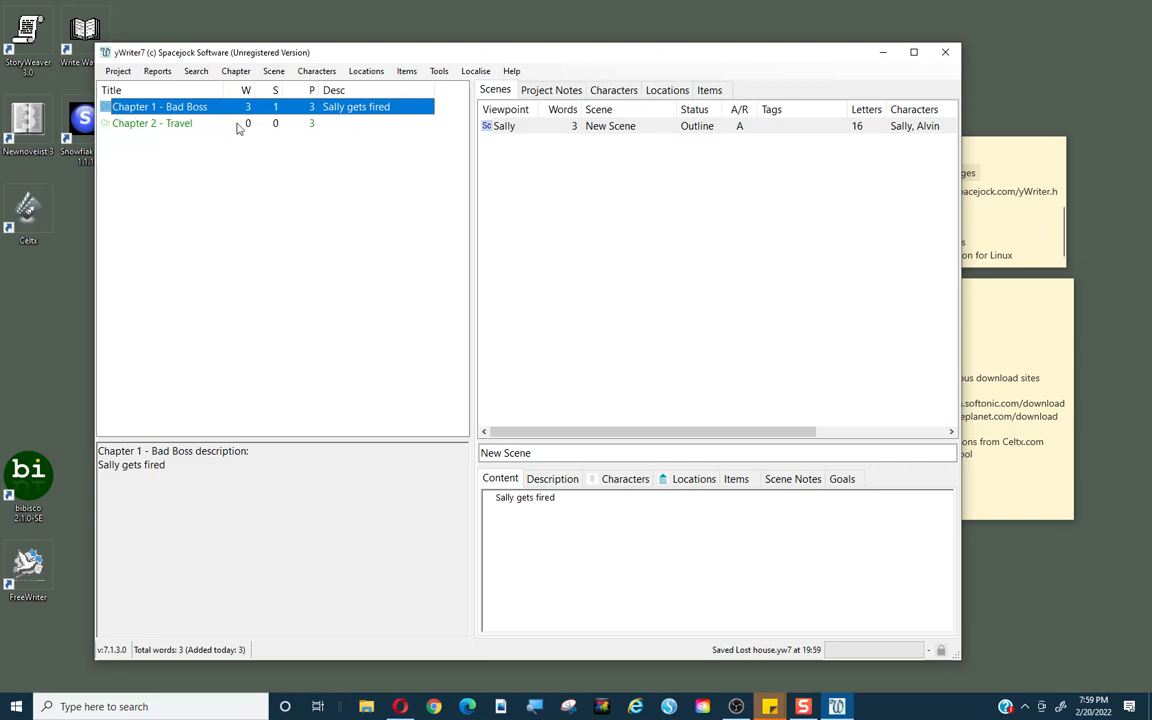
Look through both chapters' scene lists, then the project's notes, characters, locations and items lists.
click(184, 125)
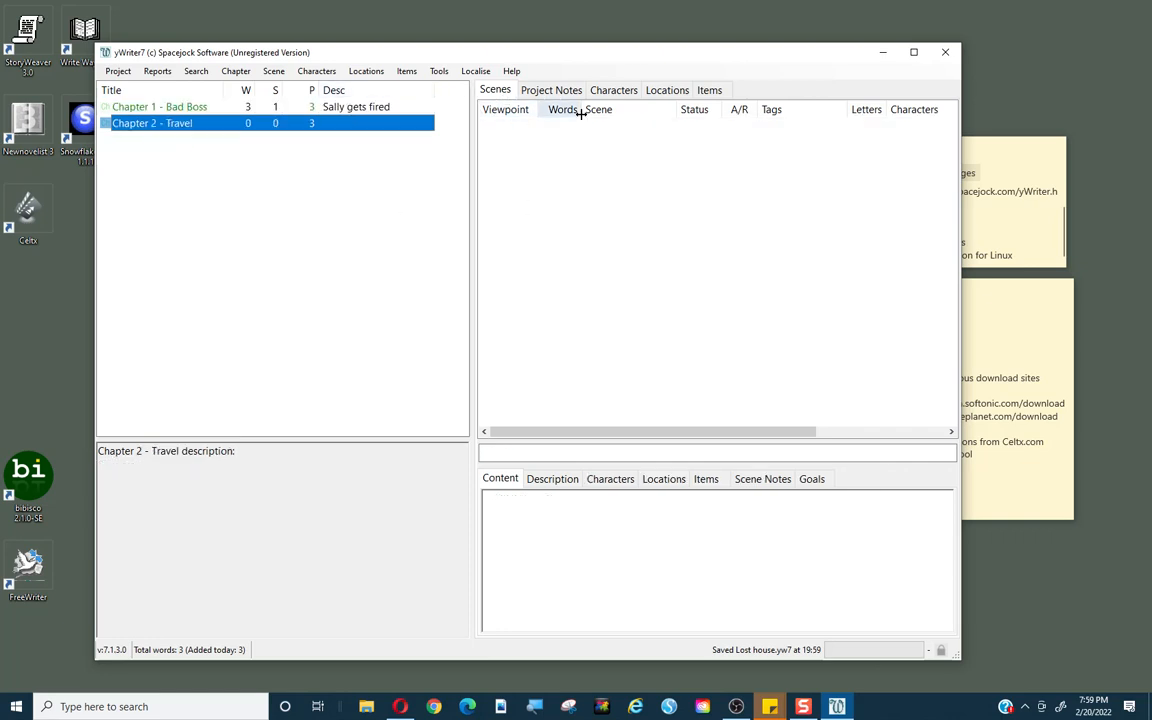
click(188, 109)
click(530, 90)
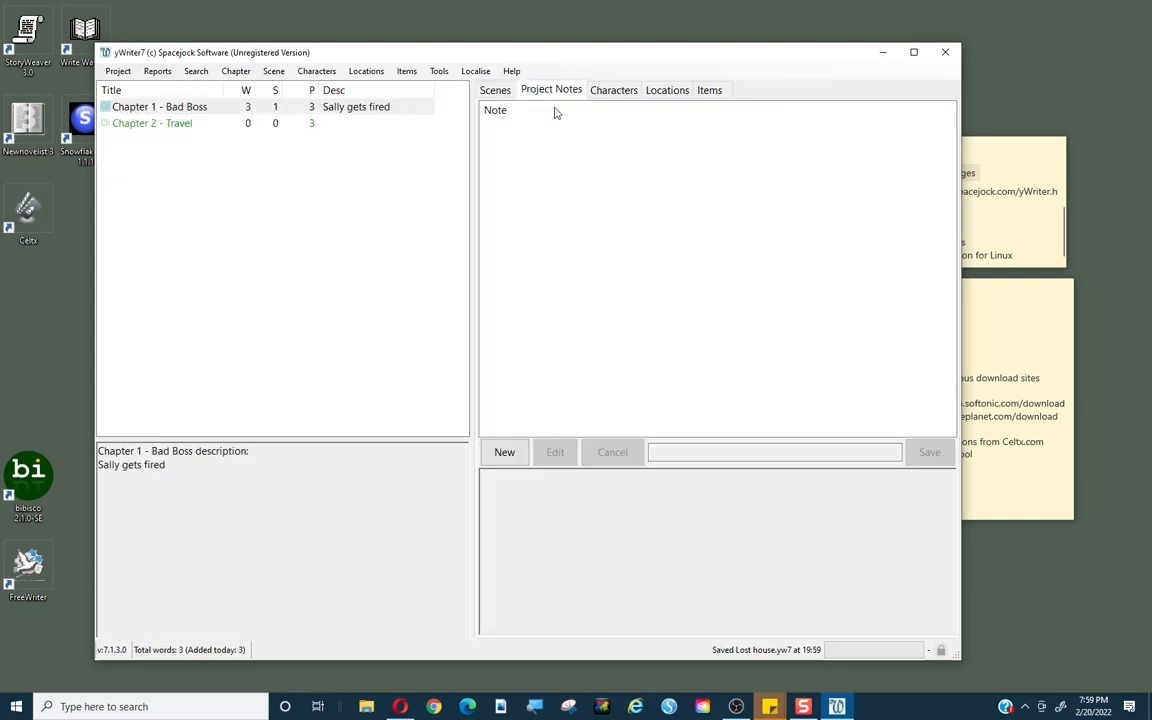
click(614, 91)
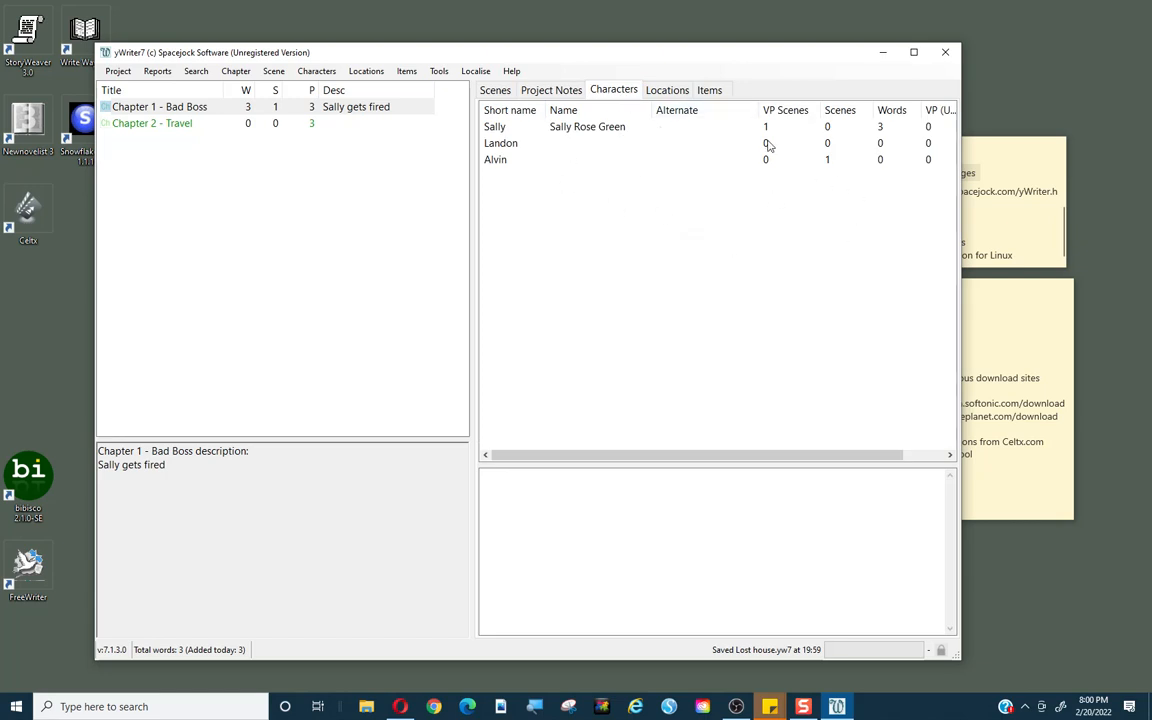
click(664, 90)
click(709, 91)
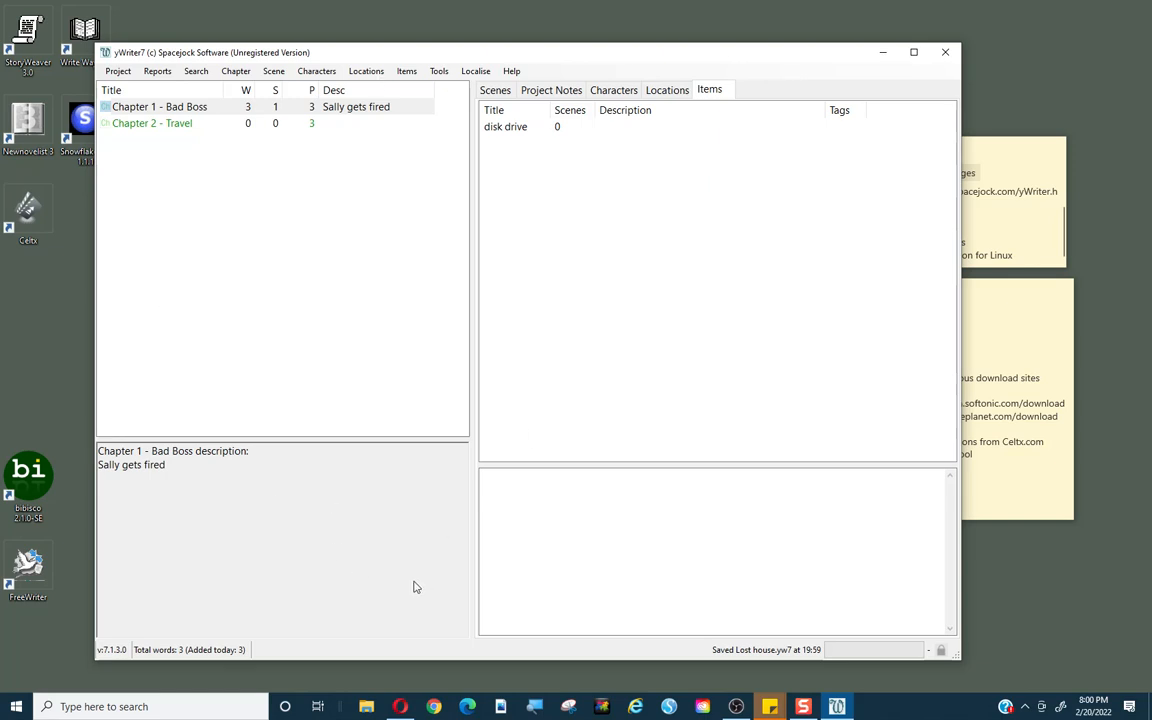
View the project's storyboard of scenes by character, then close it.
click(407, 72)
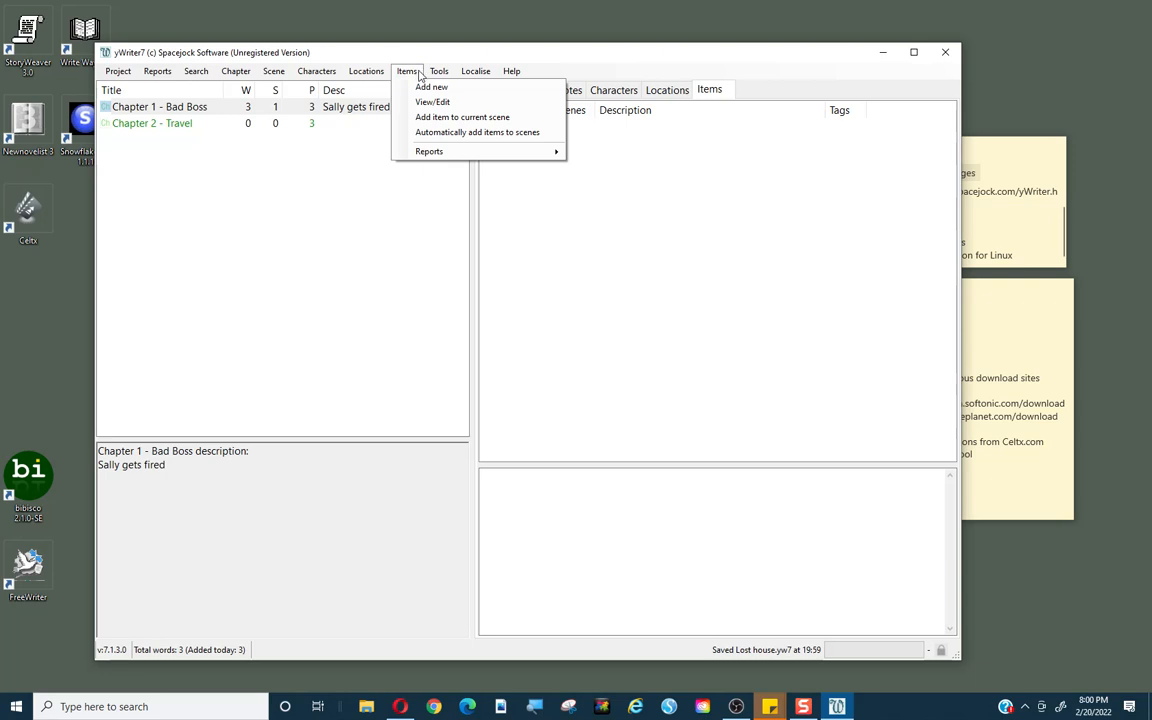
mouse_move(436, 77)
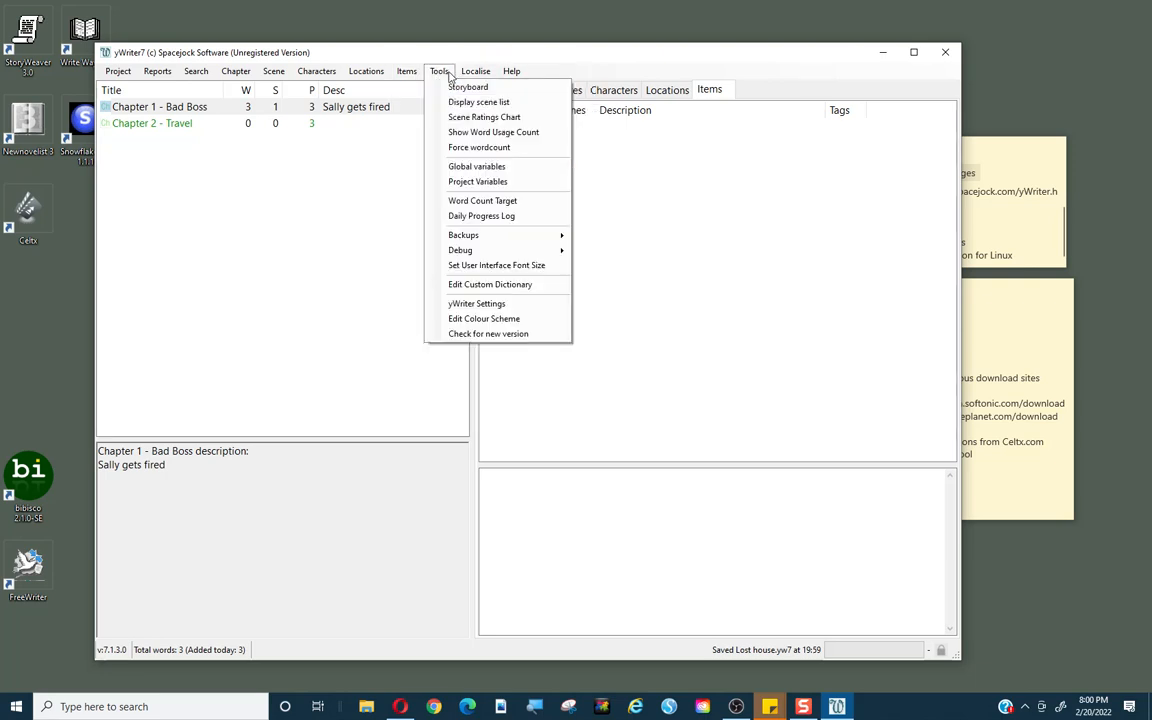
click(450, 90)
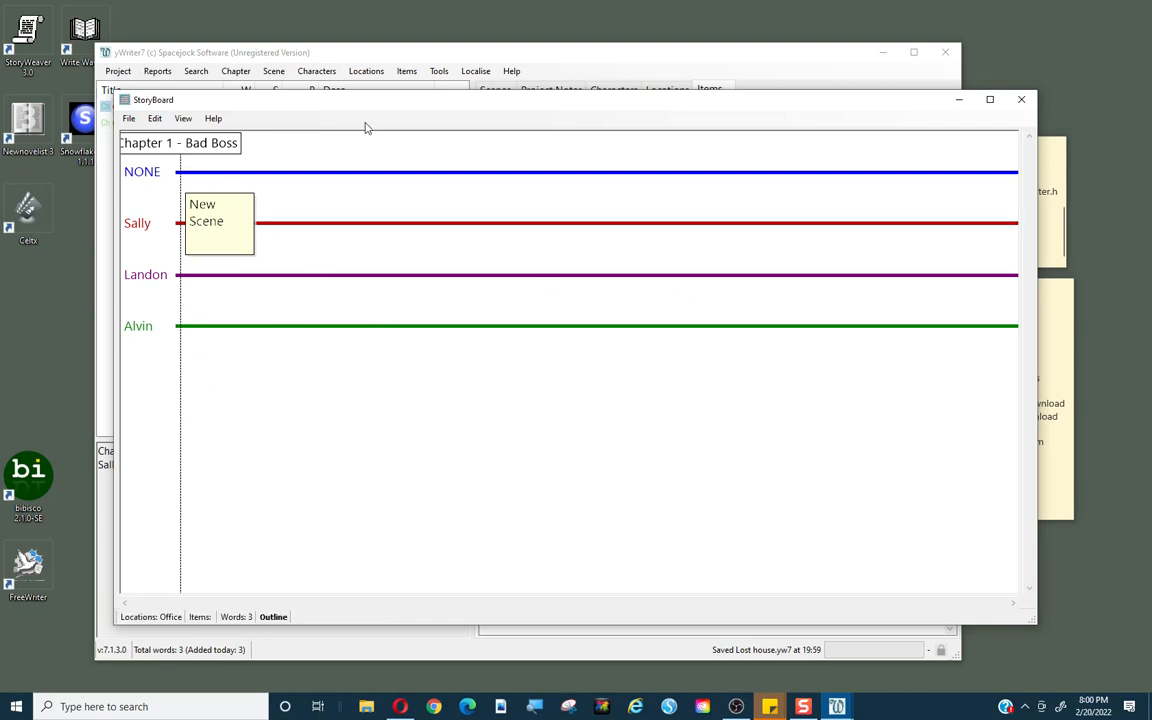
click(1021, 99)
Show the project's word usage counts, then close the list.
click(438, 71)
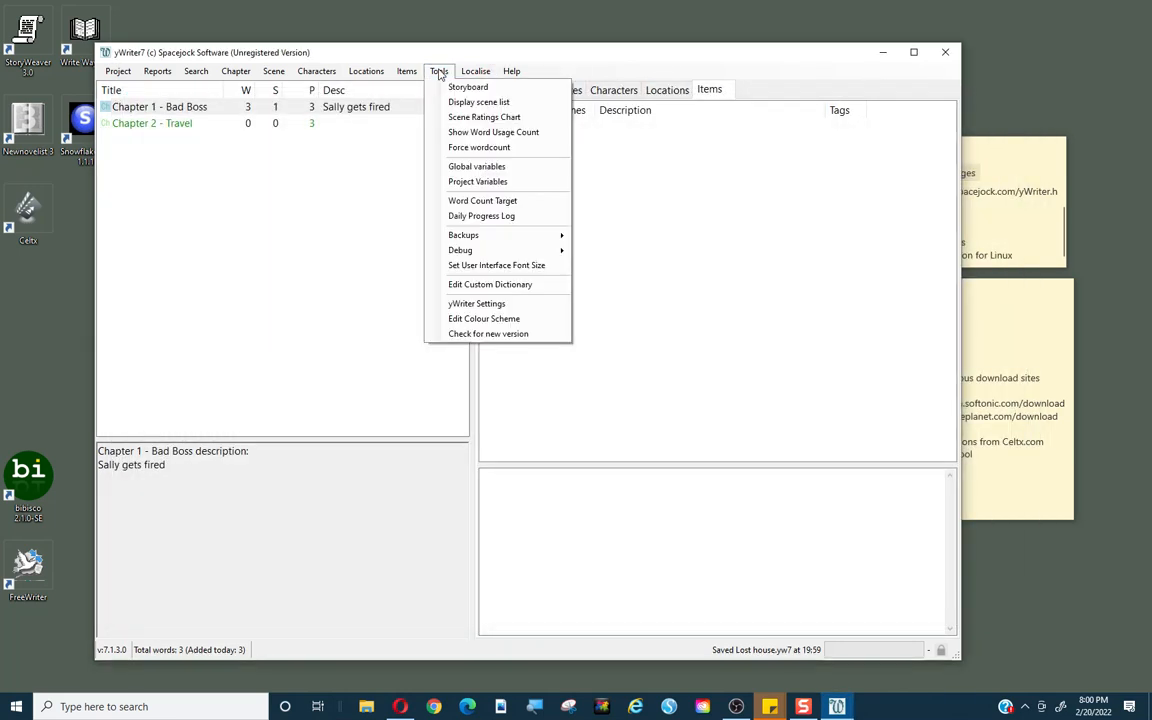
click(474, 135)
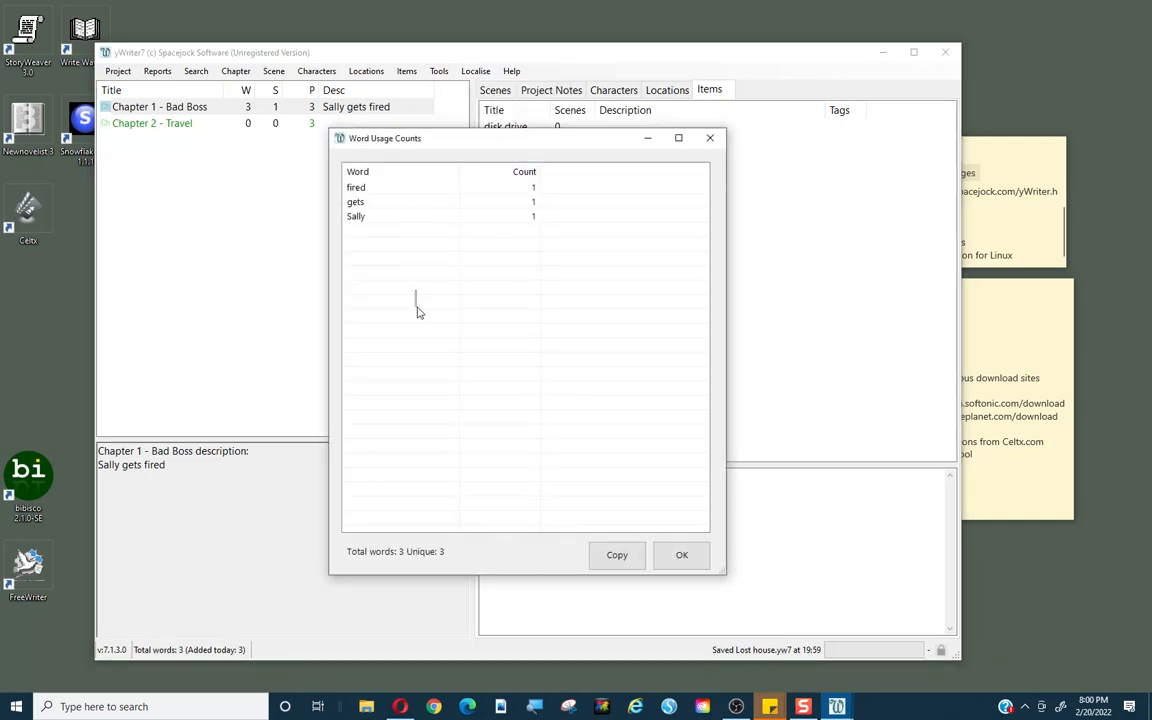
click(710, 138)
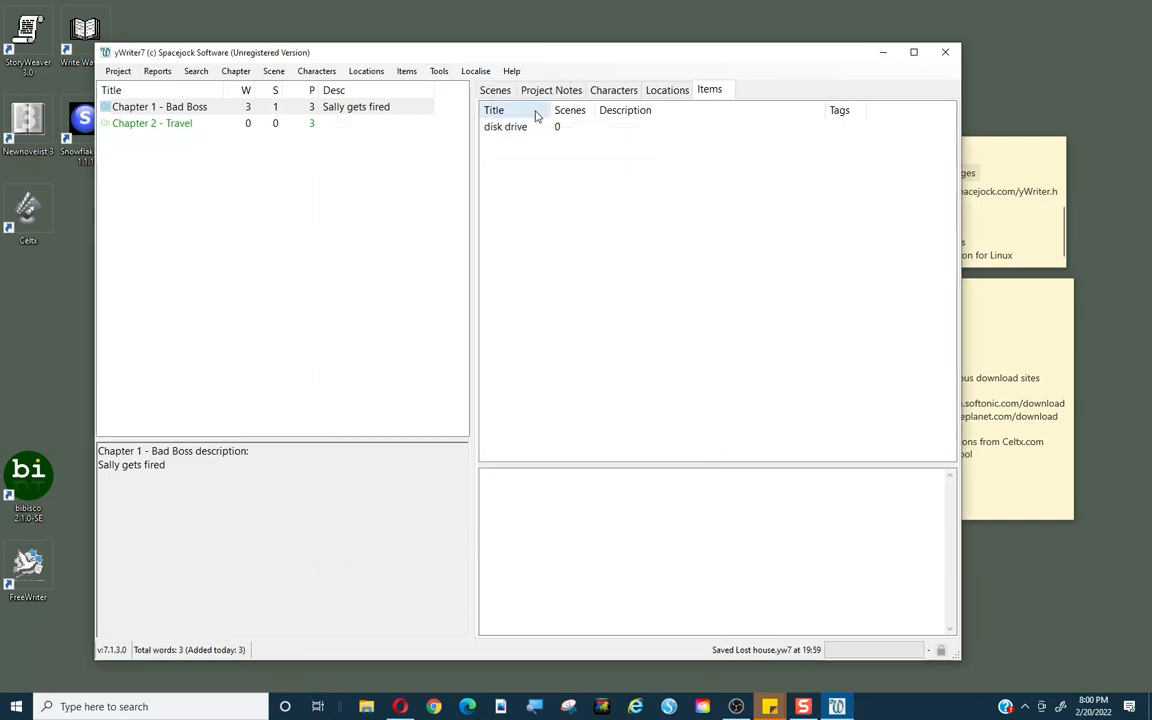
Try to generate a one-day writing worksheet for 3000 words at 500 words per hour, then close the browser page.
click(142, 71)
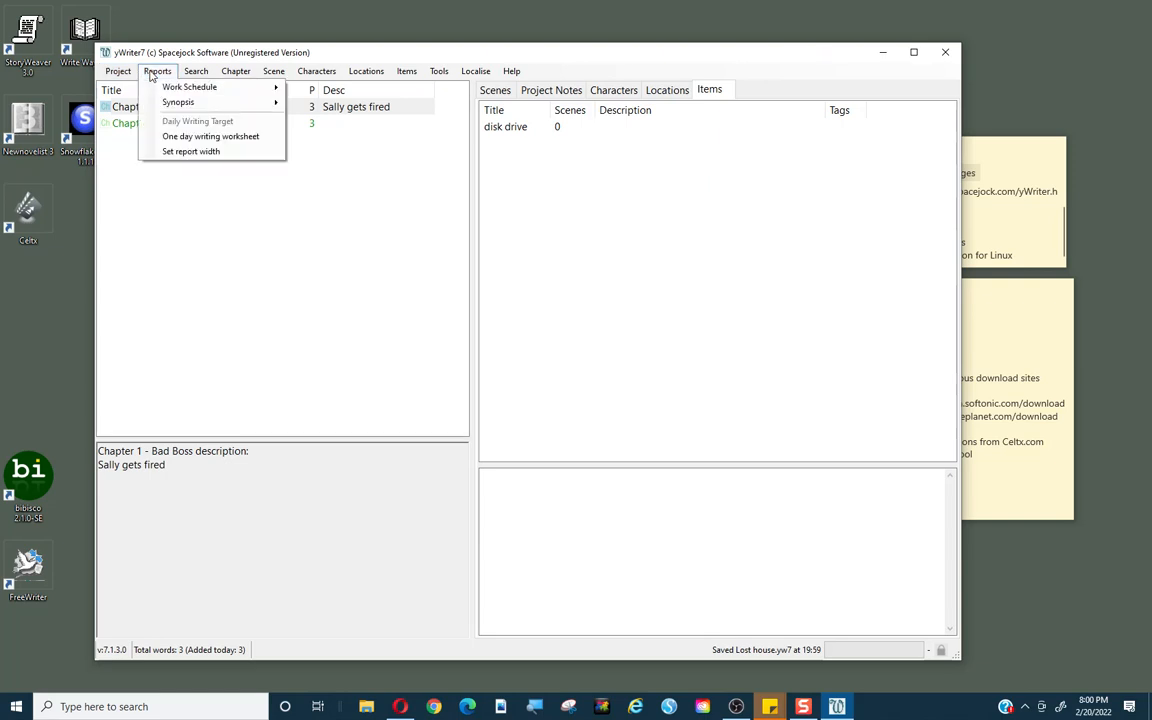
click(197, 139)
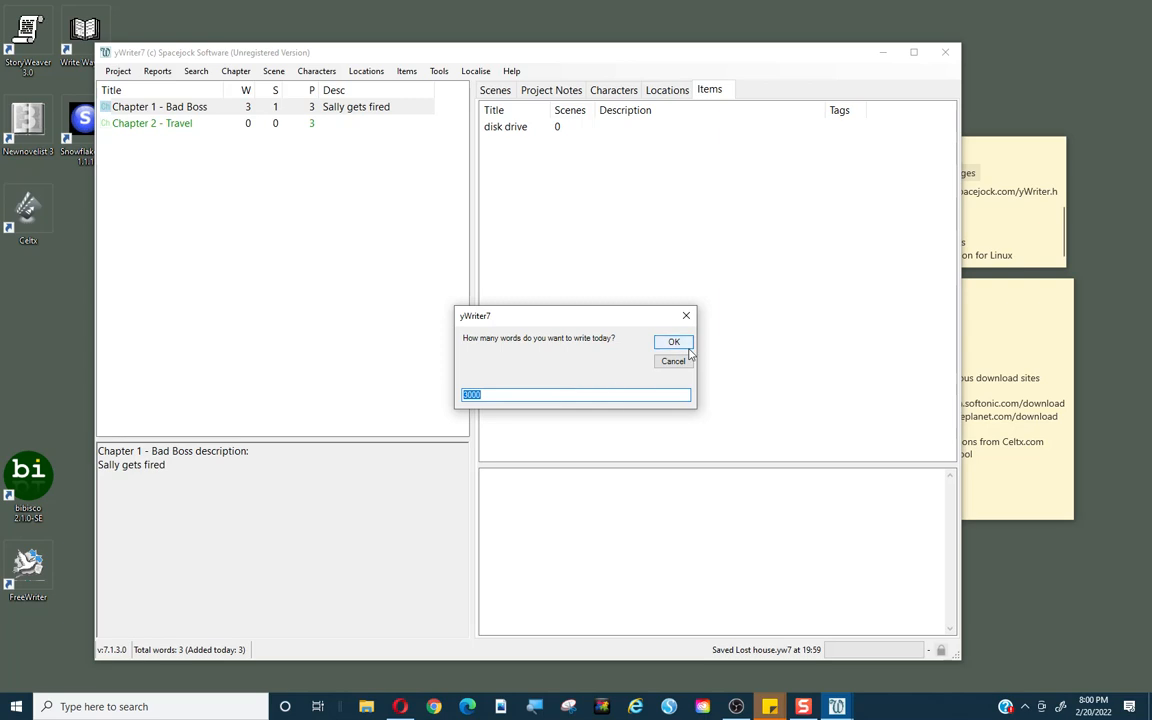
click(688, 317)
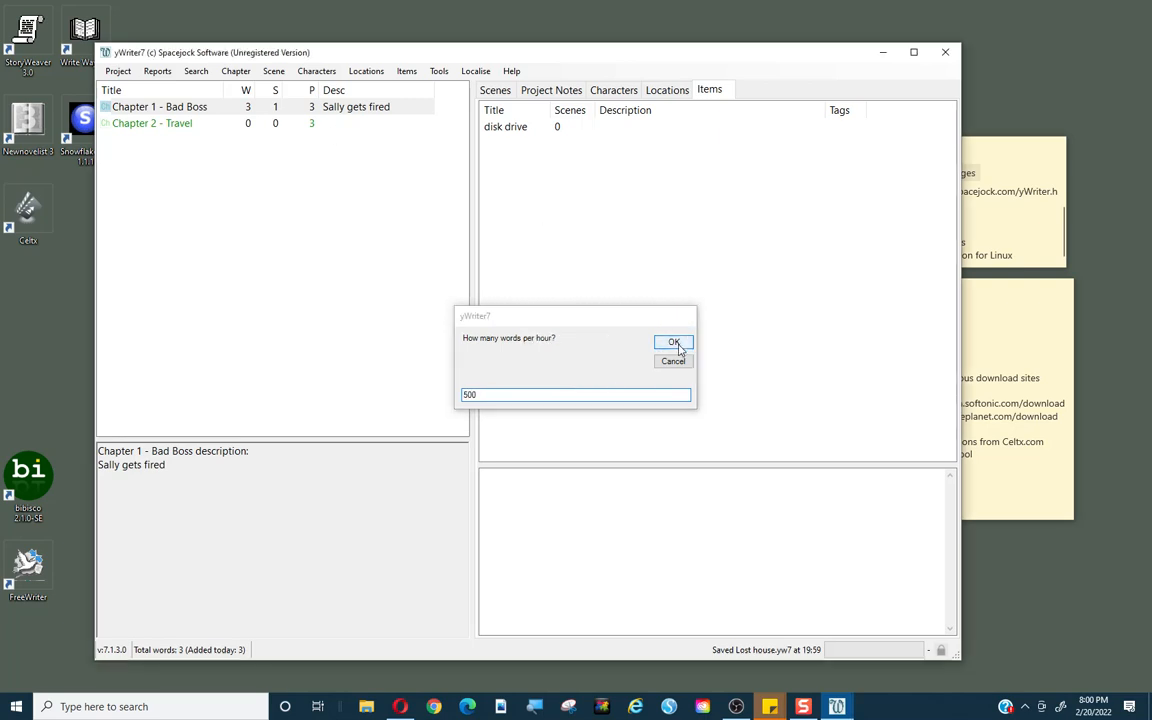
click(677, 343)
click(670, 357)
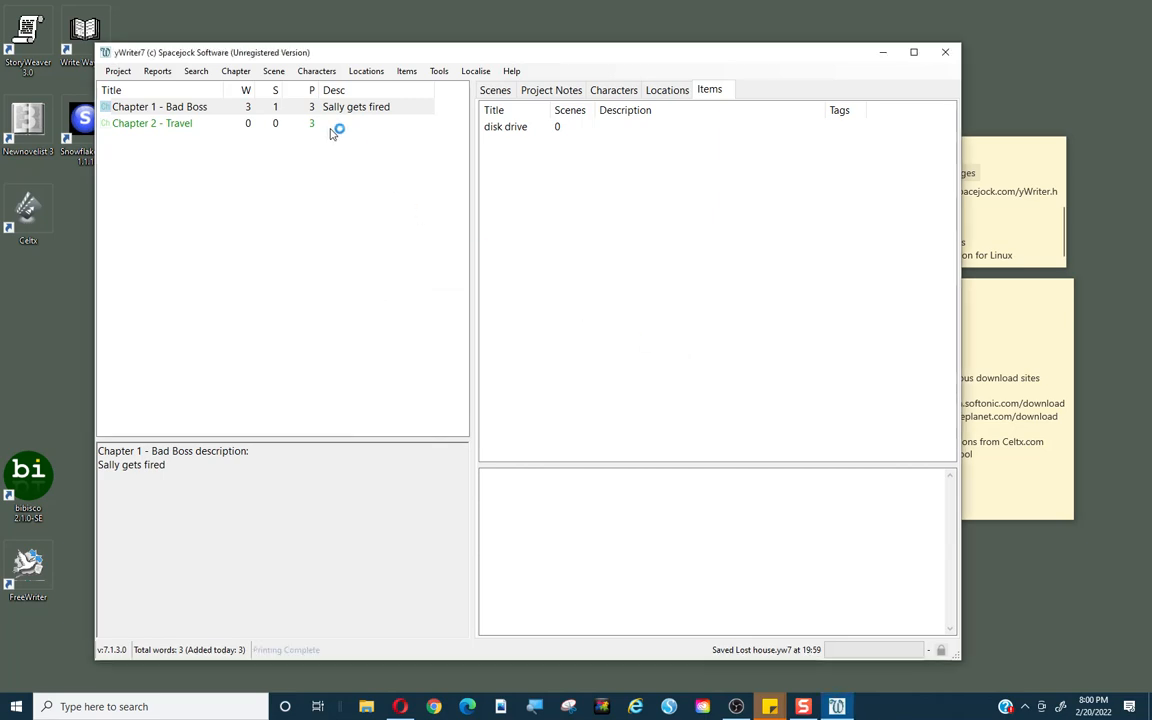
click(236, 71)
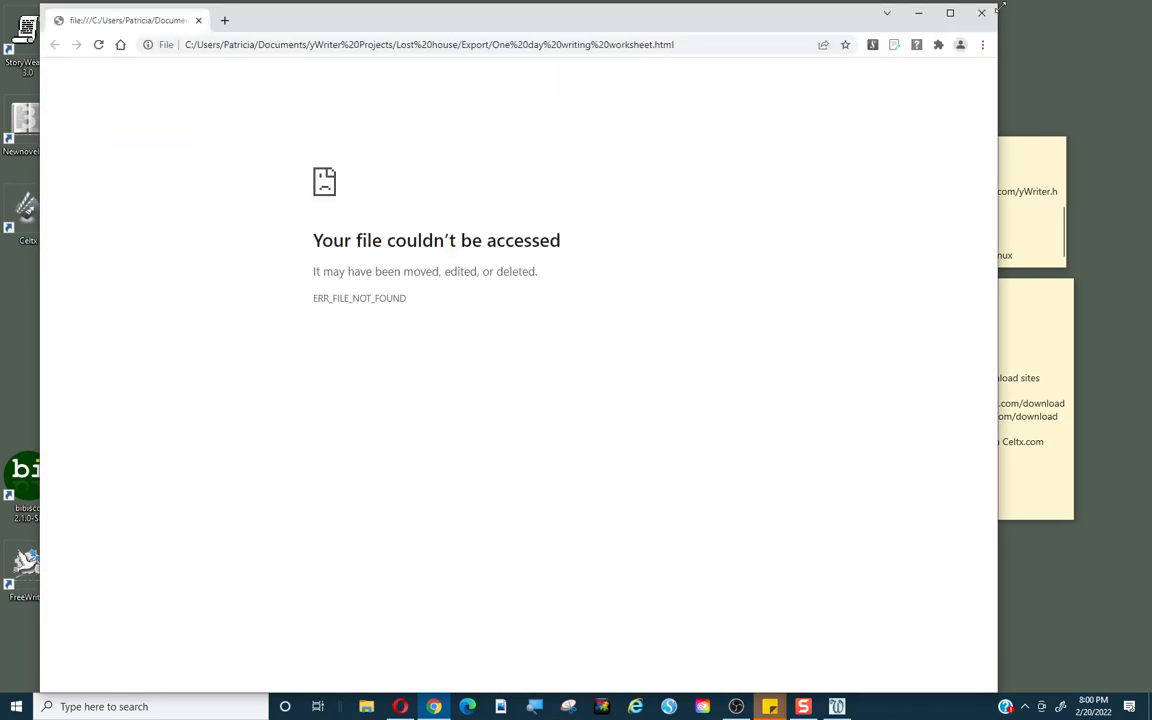
click(983, 14)
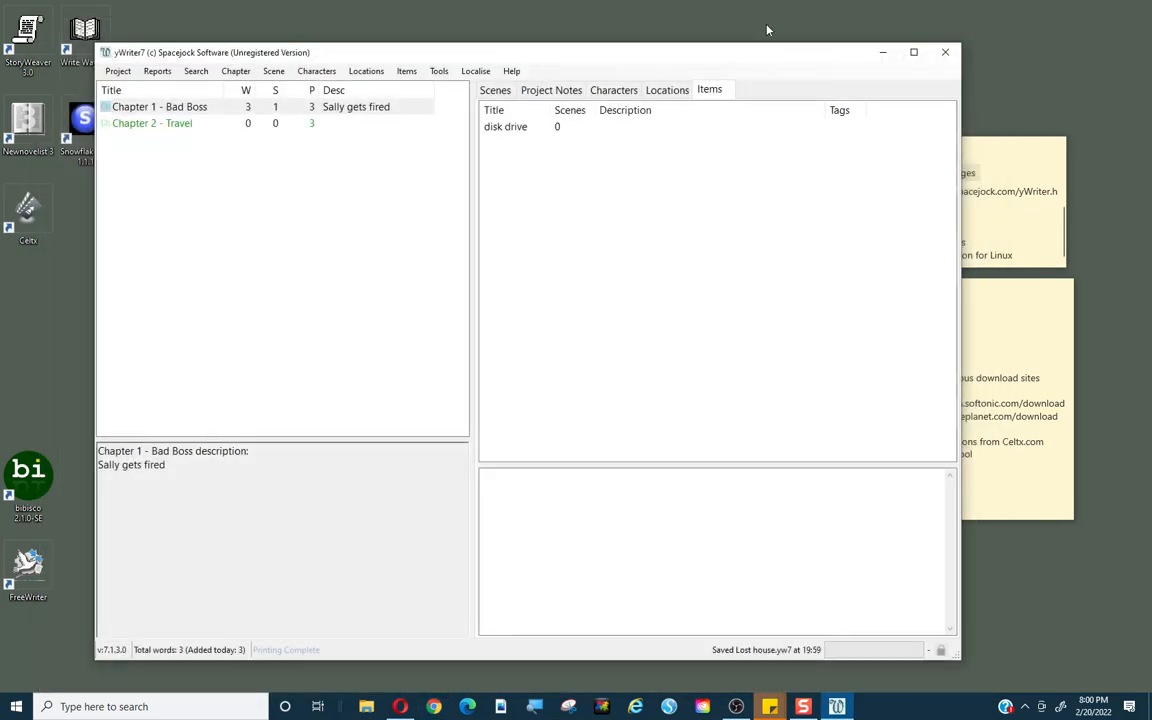
click(366, 71)
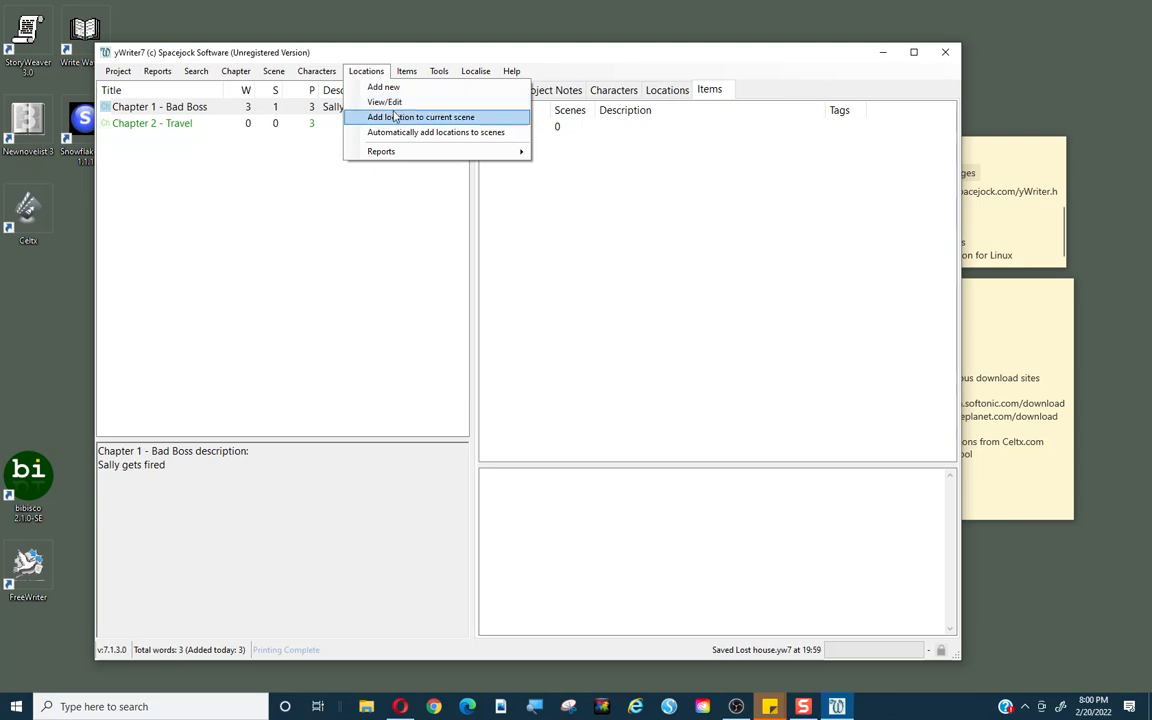
mouse_move(476, 74)
mouse_move(489, 97)
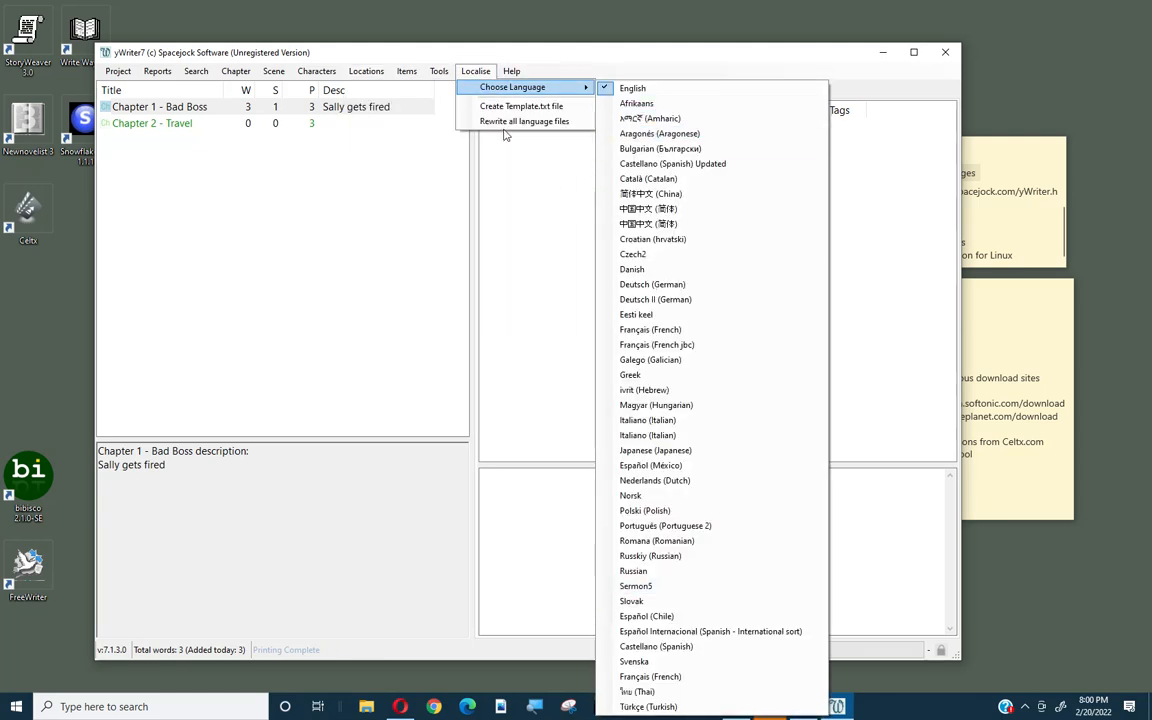
mouse_move(519, 70)
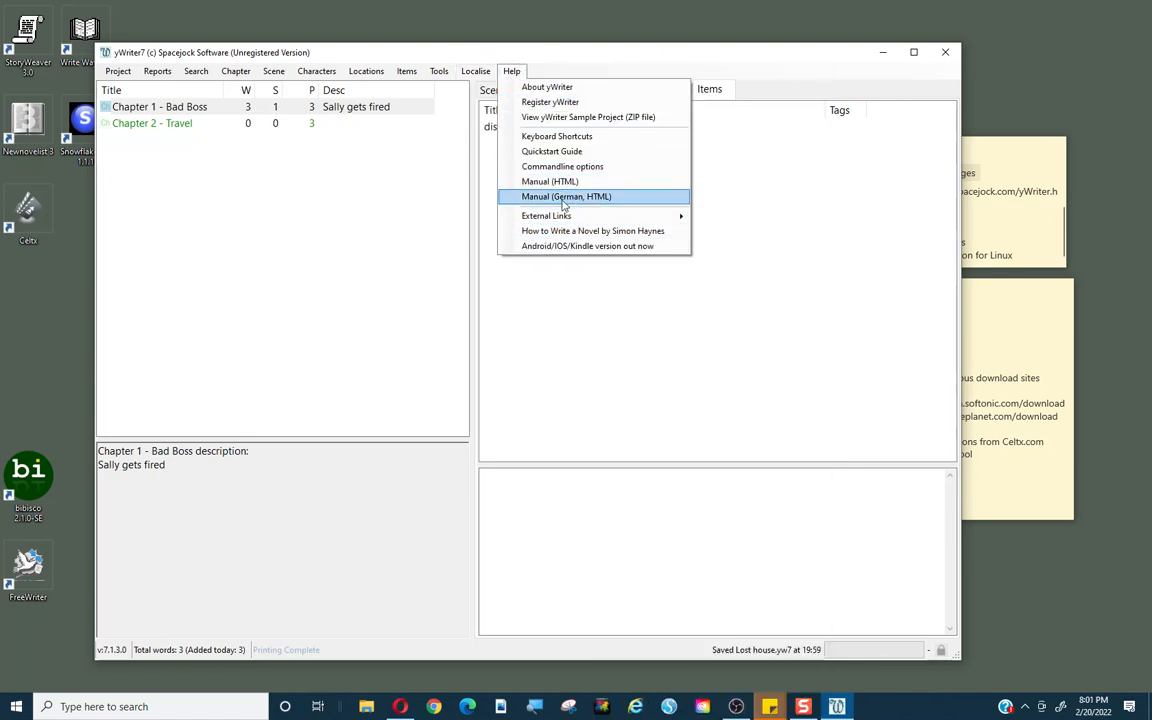
Generate a Brief Synopsis report with long scene descriptions for Chapters 1 to 2, then close the report and exit yWriter7.
mouse_move(167, 77)
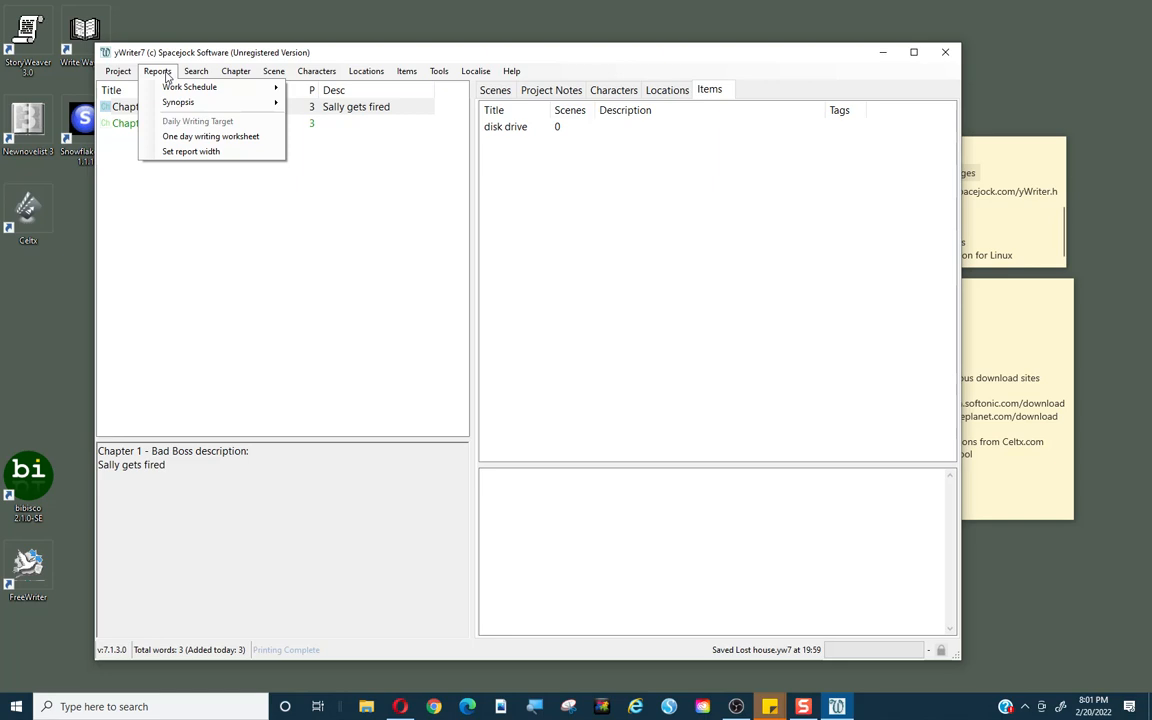
mouse_move(152, 101)
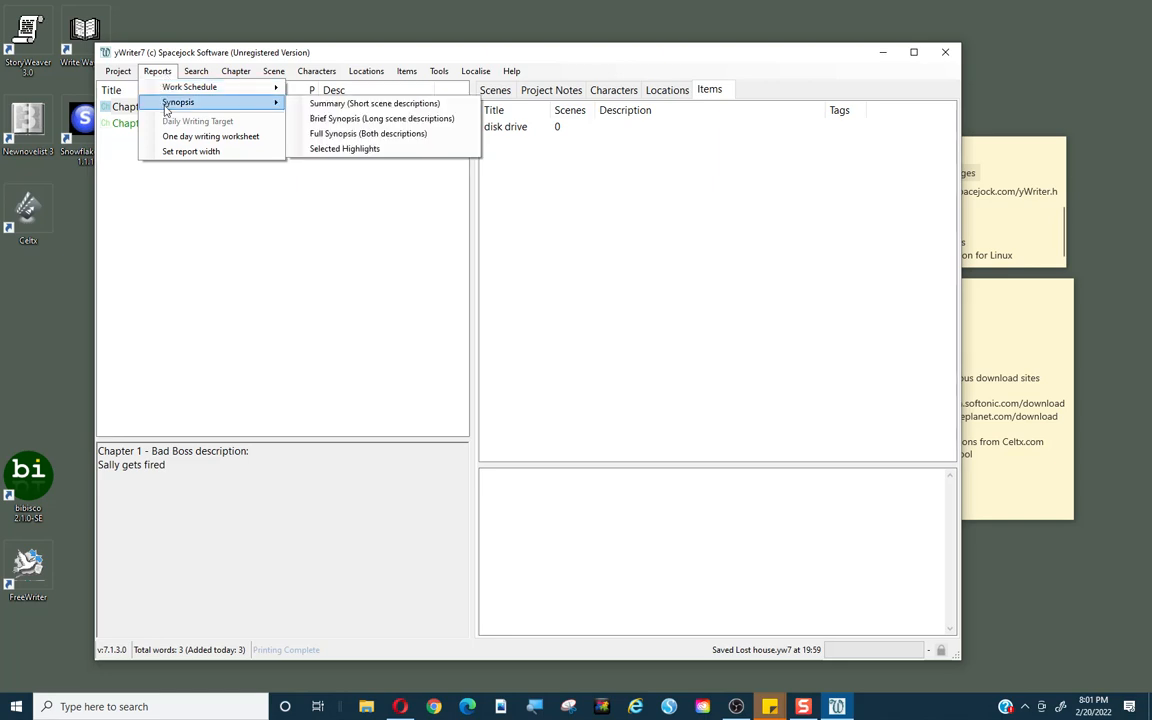
click(329, 119)
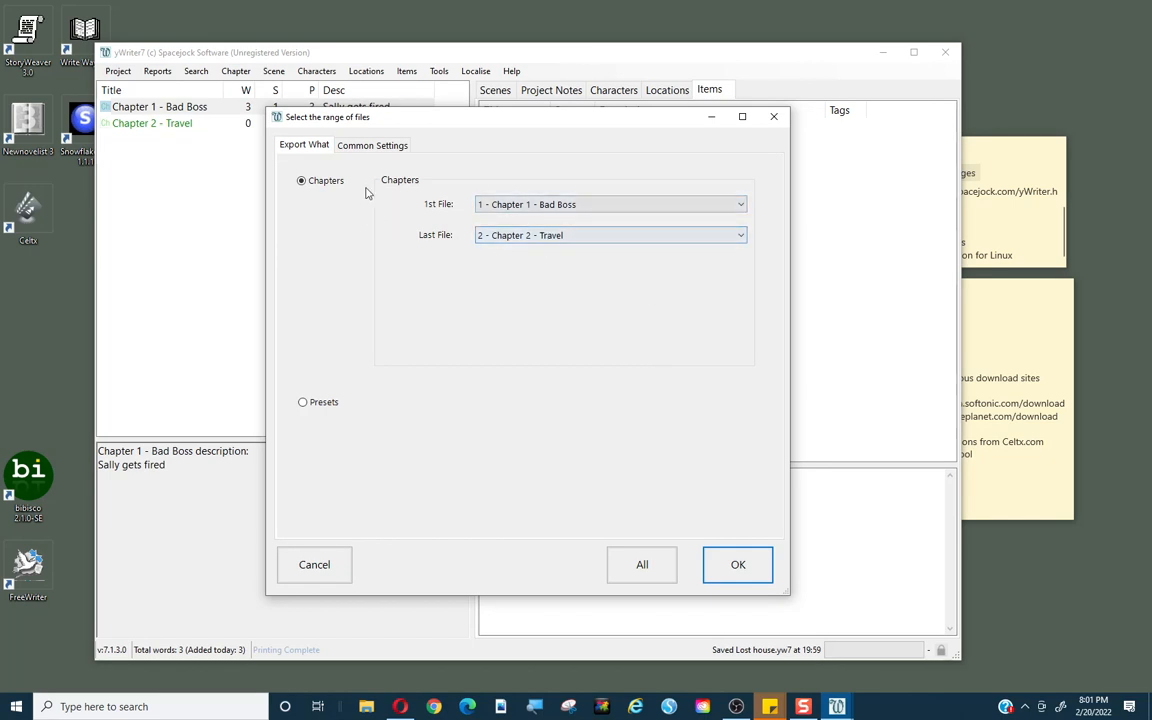
click(736, 574)
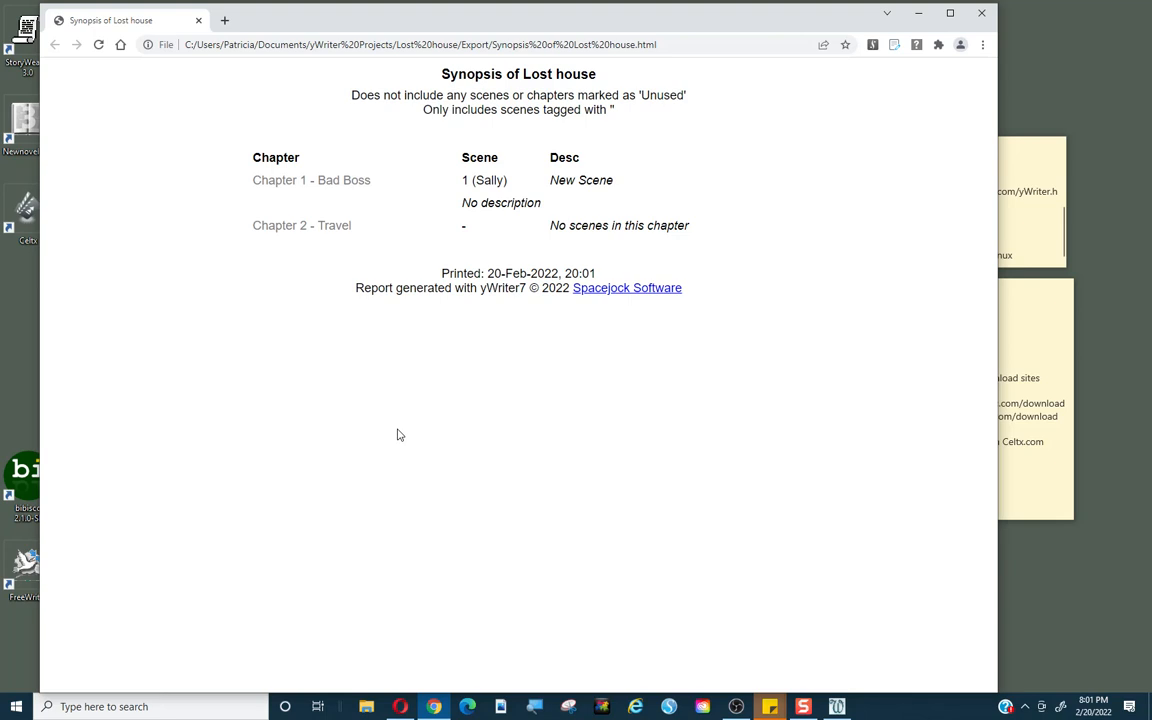
click(981, 14)
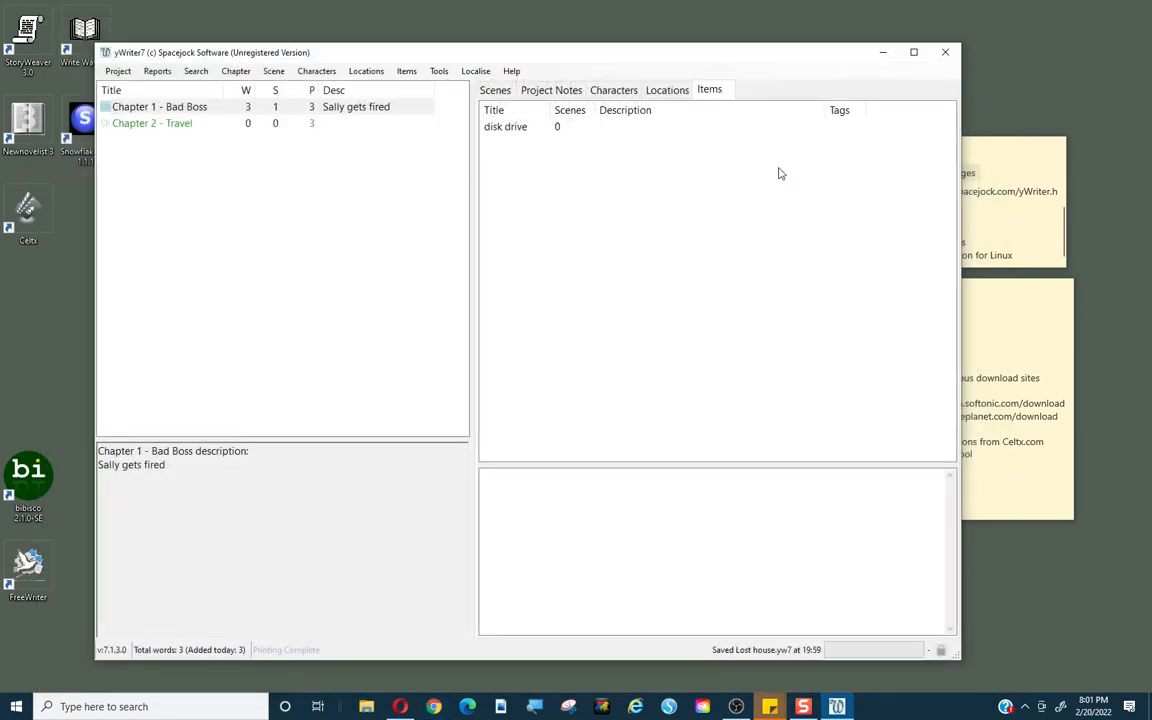
click(948, 50)
Enlarge the yWriter sticky note and place it above the Celtx note, and move the yWriter7 desktop shortcut beneath Snowflake Pro.
drag(949, 154, 607, 170)
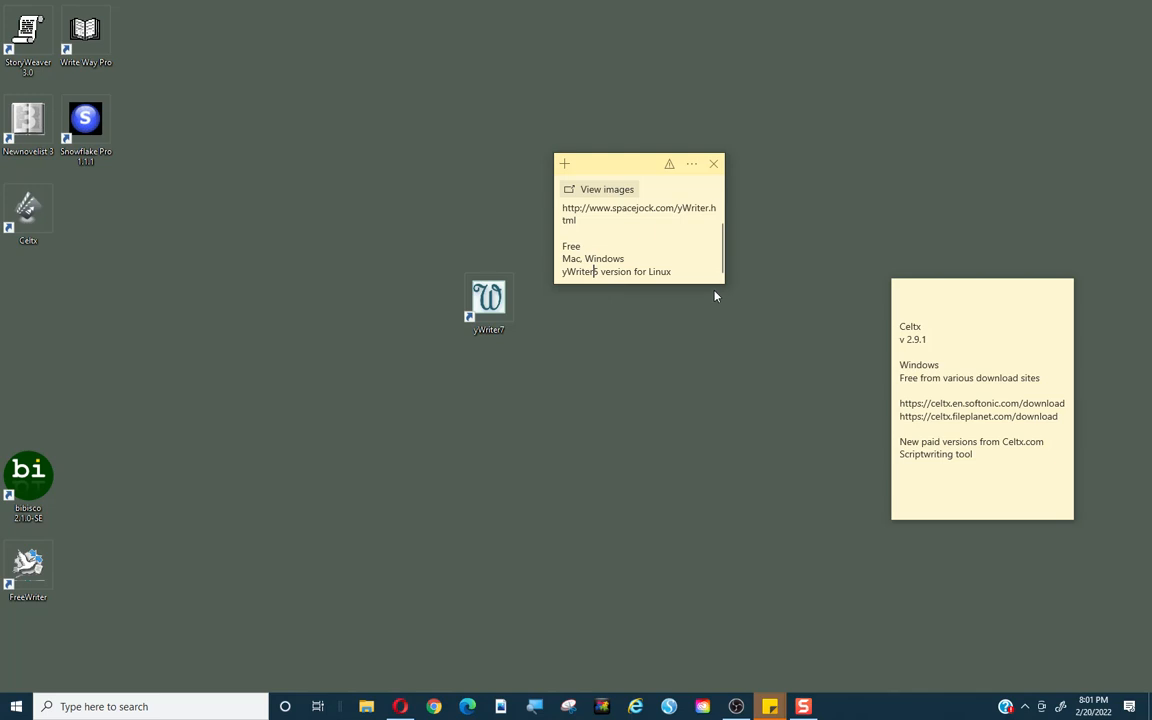
drag(724, 284, 765, 351)
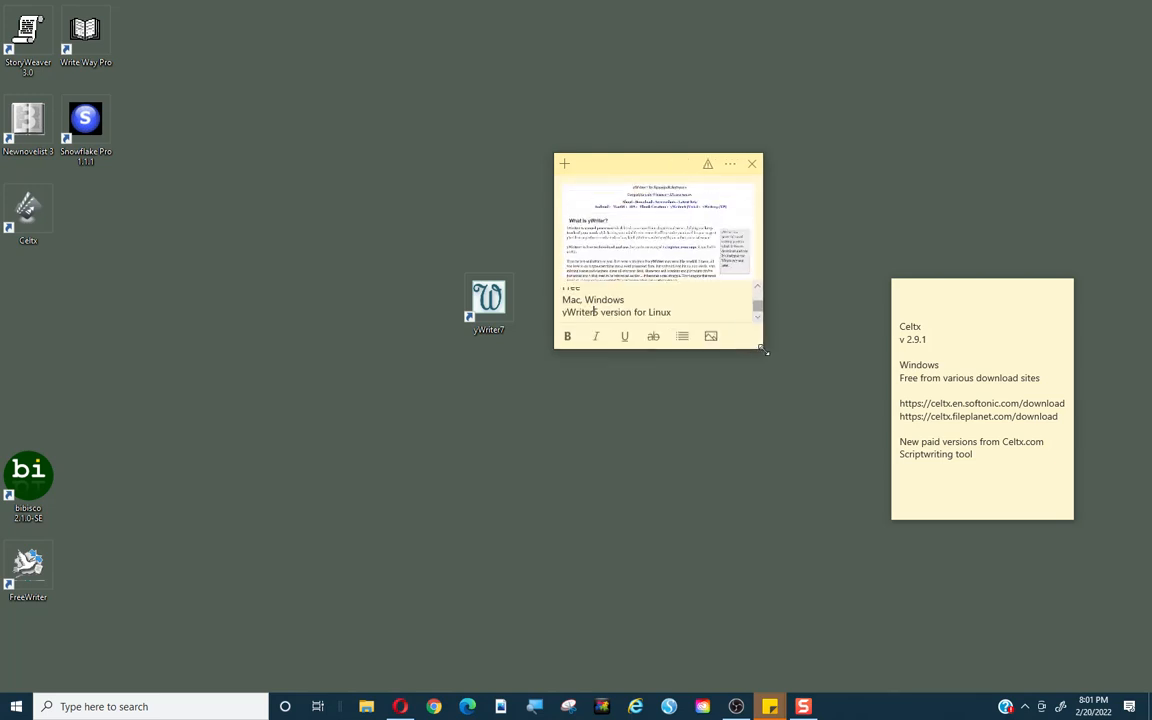
drag(663, 161, 916, 175)
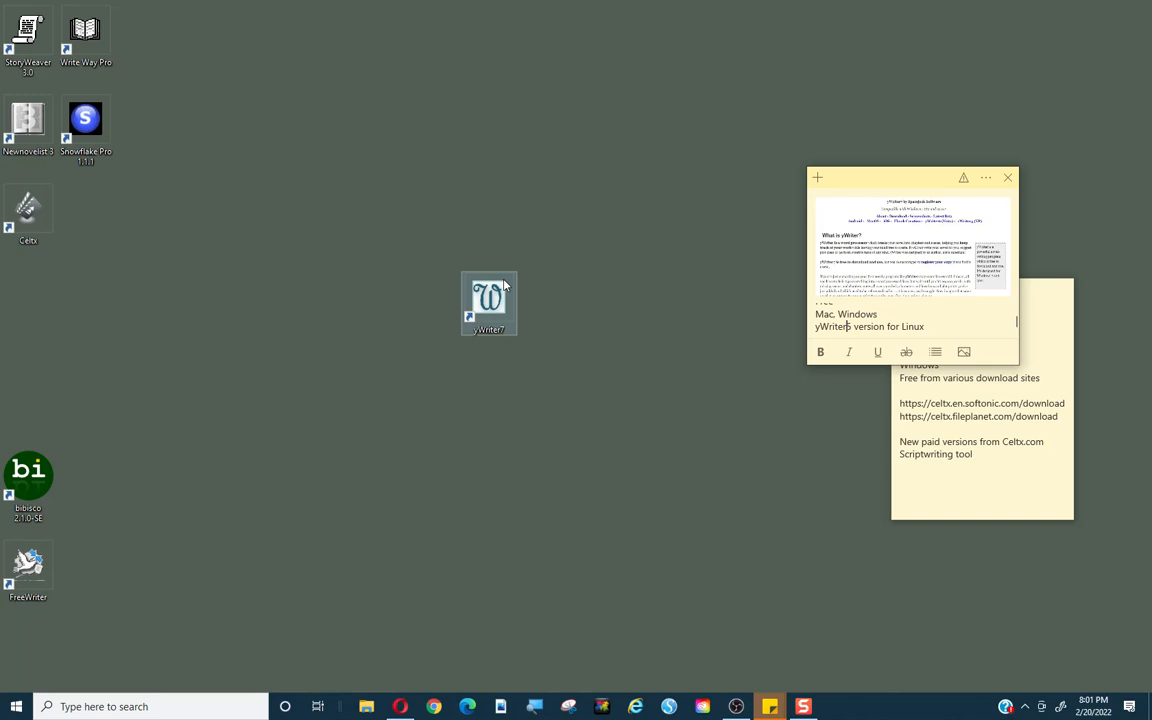
drag(504, 286, 112, 196)
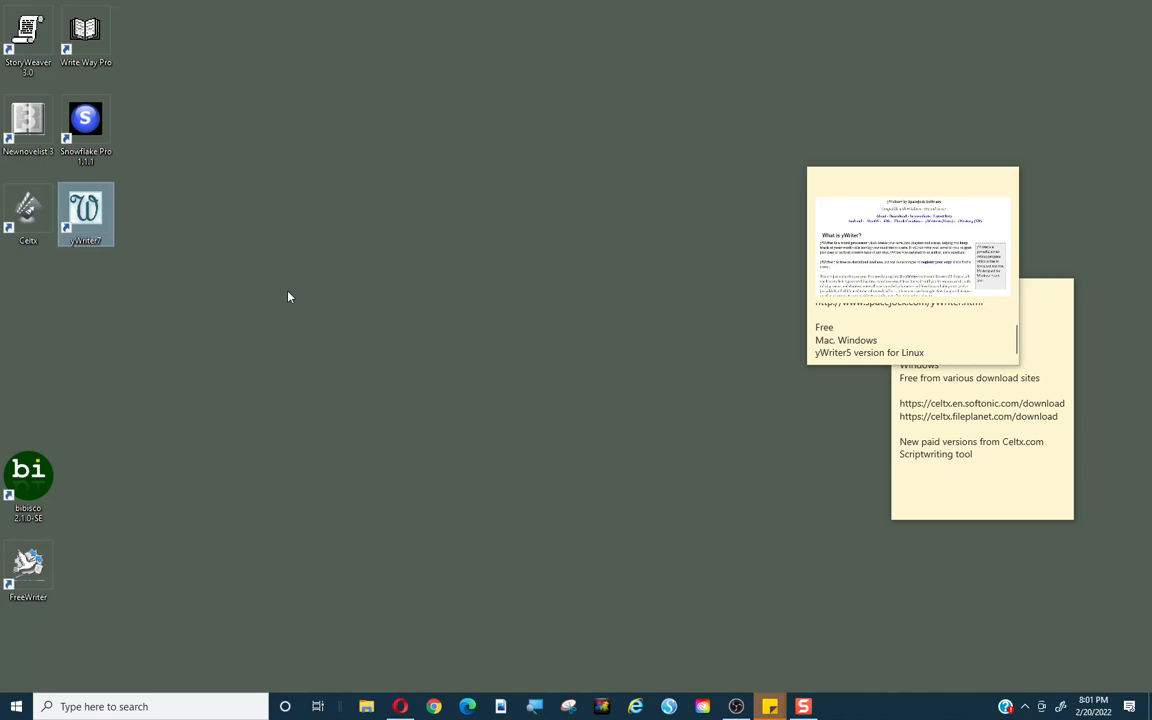